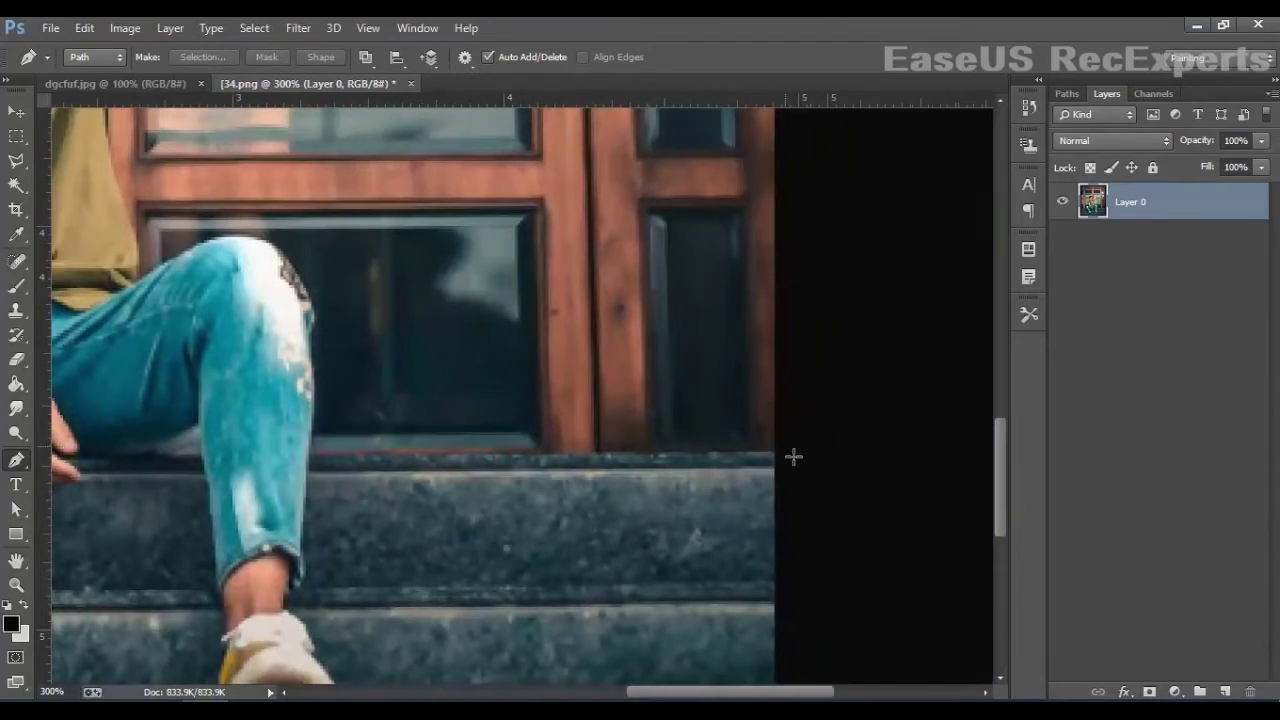
Start a Pen path beyond the image's right edge, following the top stair to the right-hand leg and over its knee
click(783, 449)
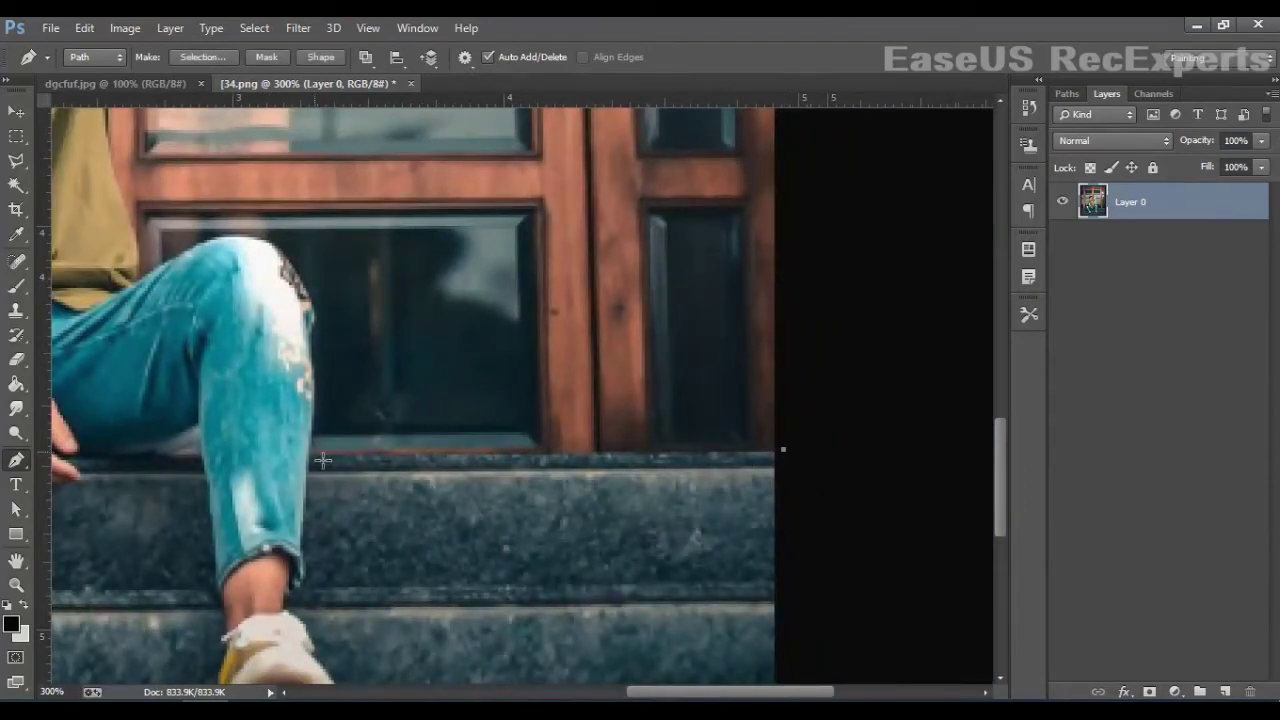
click(317, 454)
drag(349, 502, 508, 604)
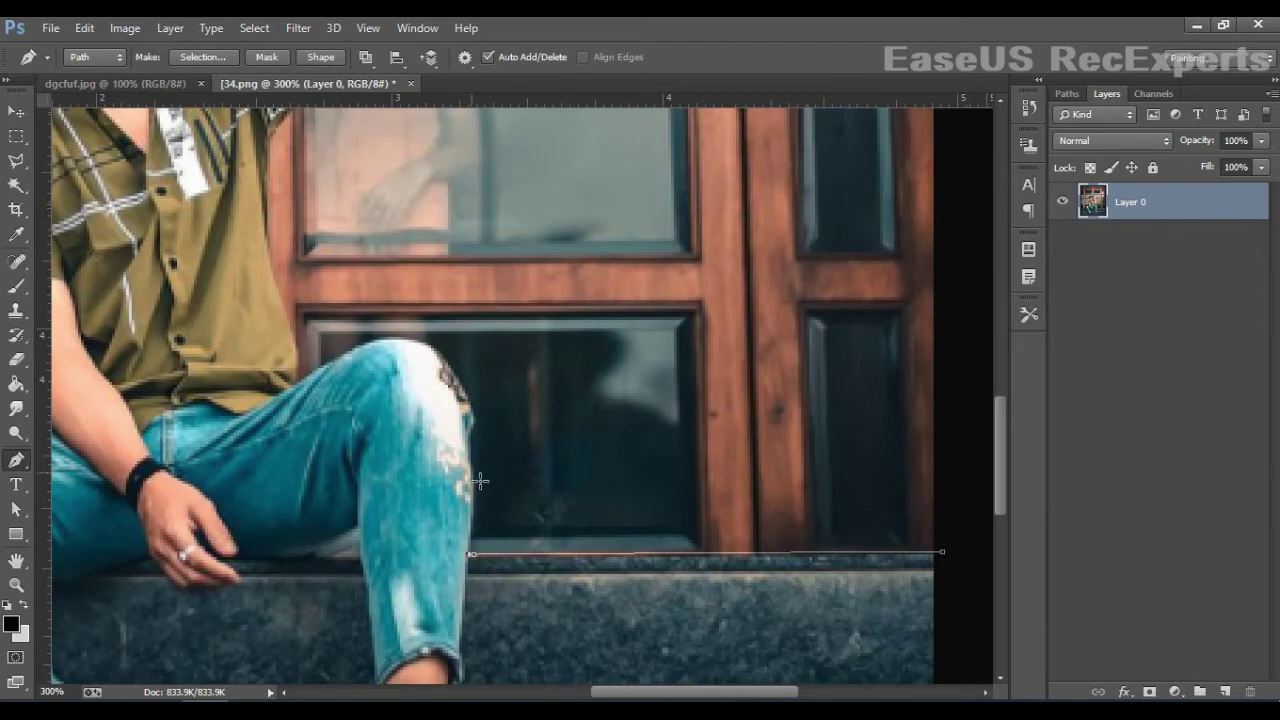
drag(470, 457, 574, 577)
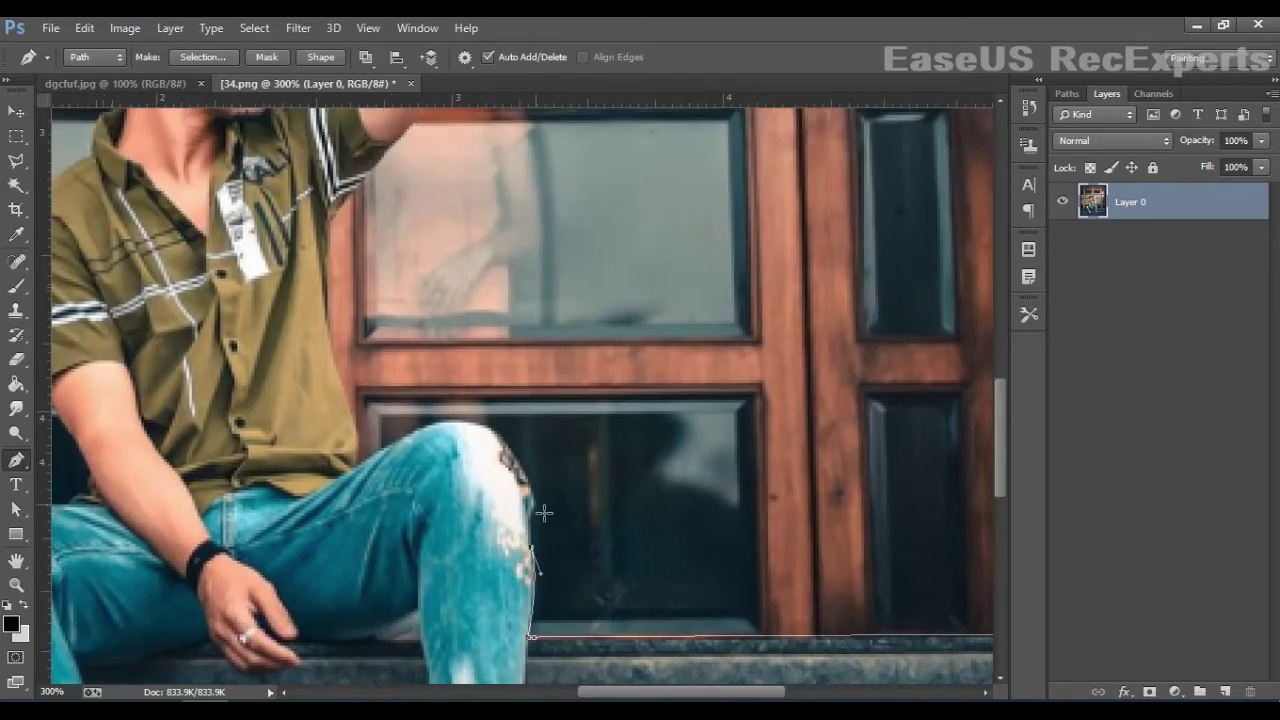
drag(535, 500, 541, 497)
drag(500, 436, 477, 418)
drag(422, 430, 400, 440)
drag(473, 553, 611, 644)
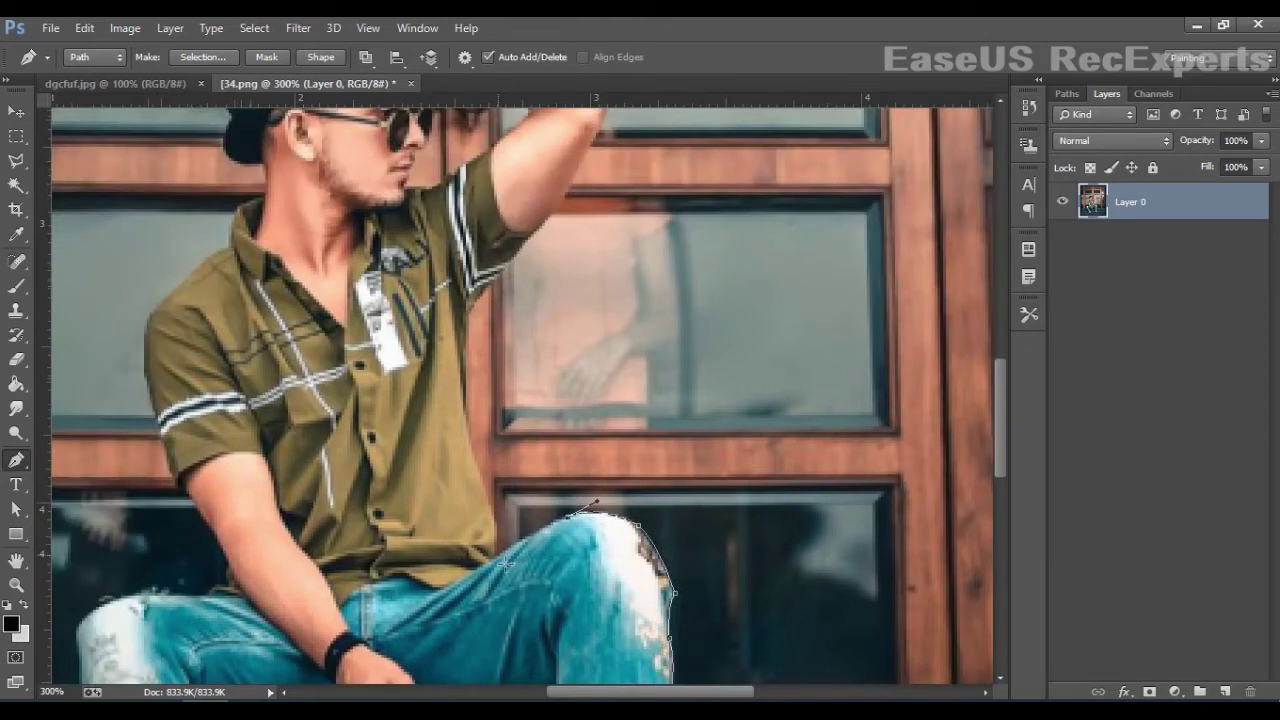
Continue the path down the thigh to the shirt hem, then up the shirt's side to the raised sleeve
click(474, 574)
click(491, 502)
mouse_move(472, 456)
mouse_down()
mouse_move(463, 445)
mouse_move(527, 501)
mouse_move(497, 457)
mouse_up()
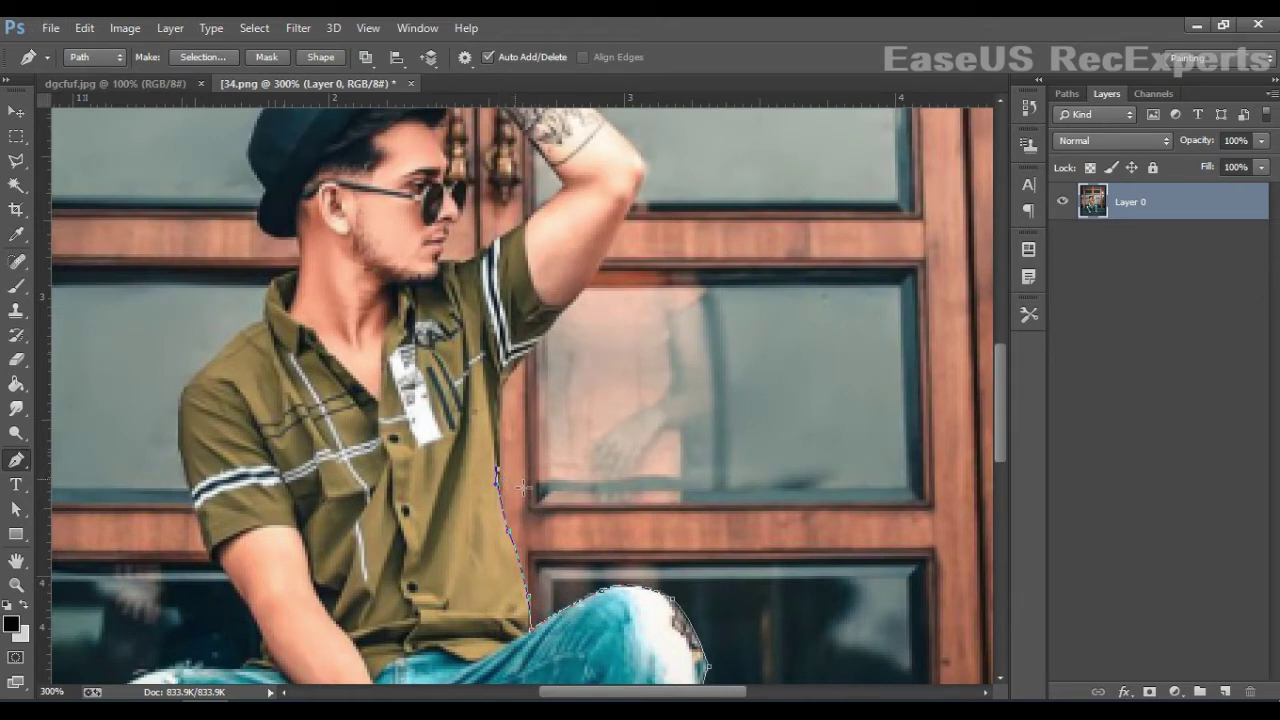
drag(510, 387, 545, 351)
alt+click(503, 421)
drag(586, 388, 511, 514)
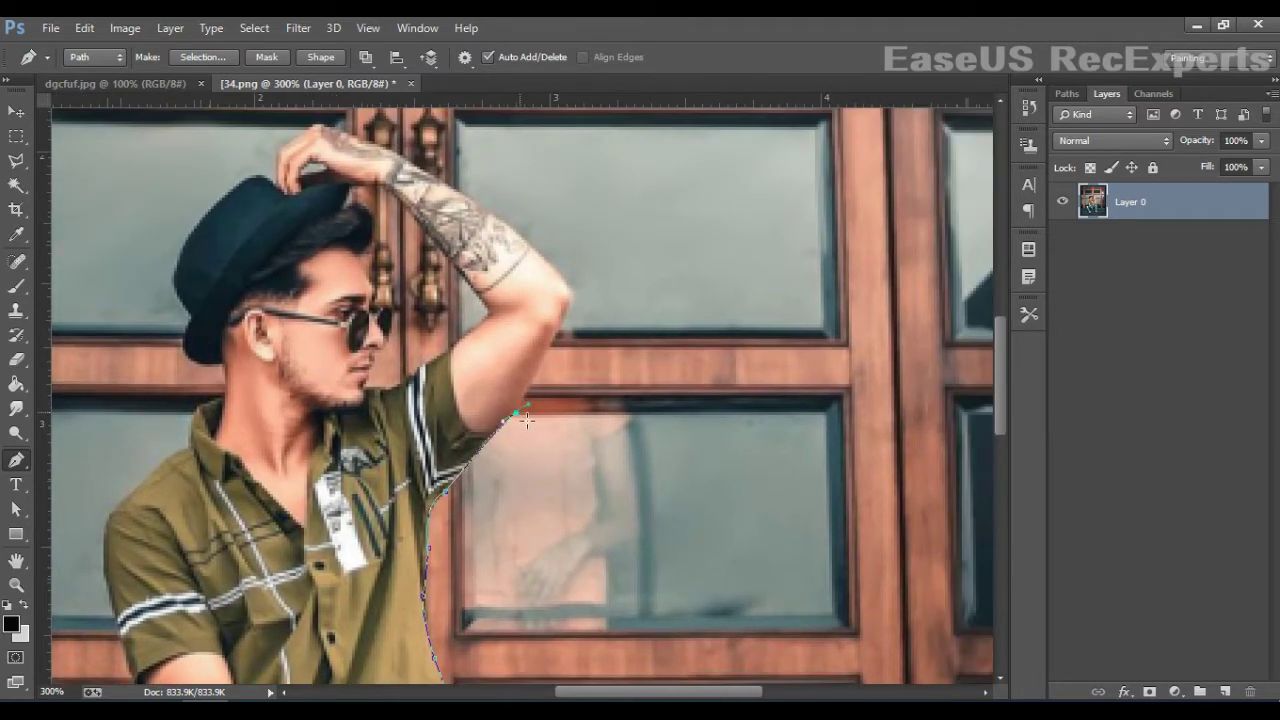
Trace the path around the raised arm's elbow and along the tattooed forearm to the hand on the hat
click(516, 414)
click(571, 295)
drag(516, 232, 466, 201)
alt+click(516, 232)
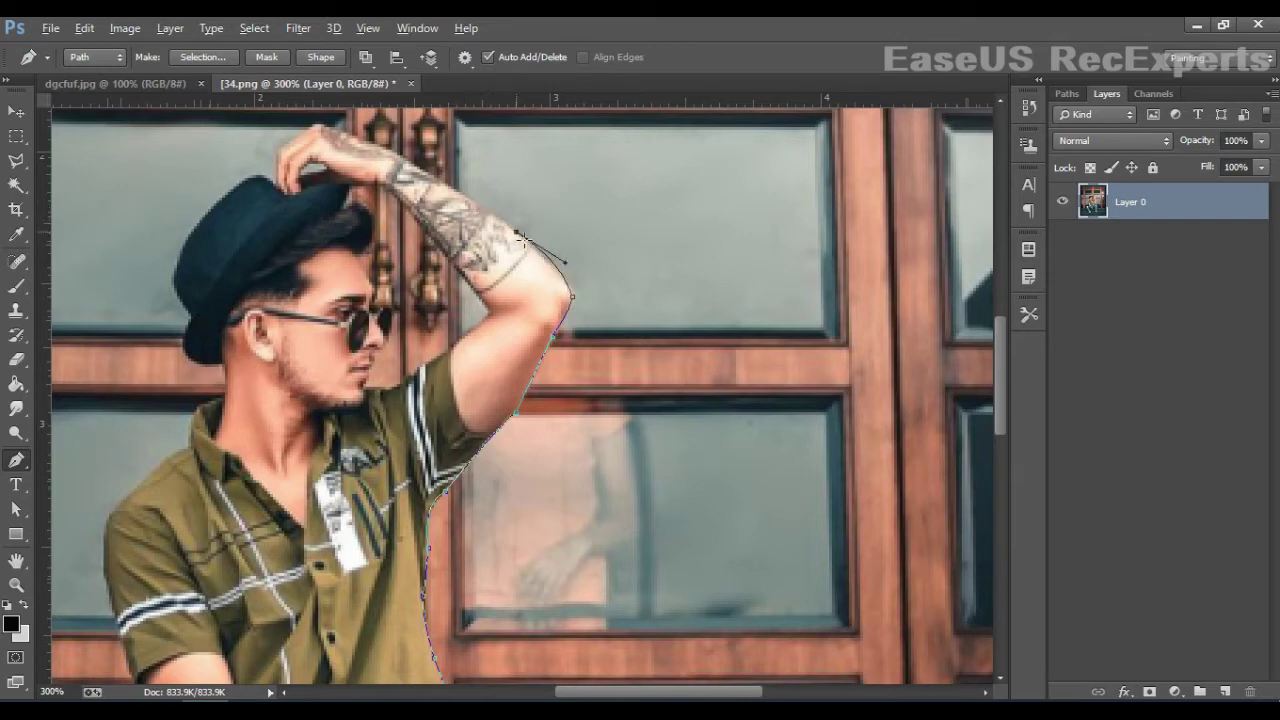
drag(412, 164, 277, 175)
alt+click(413, 165)
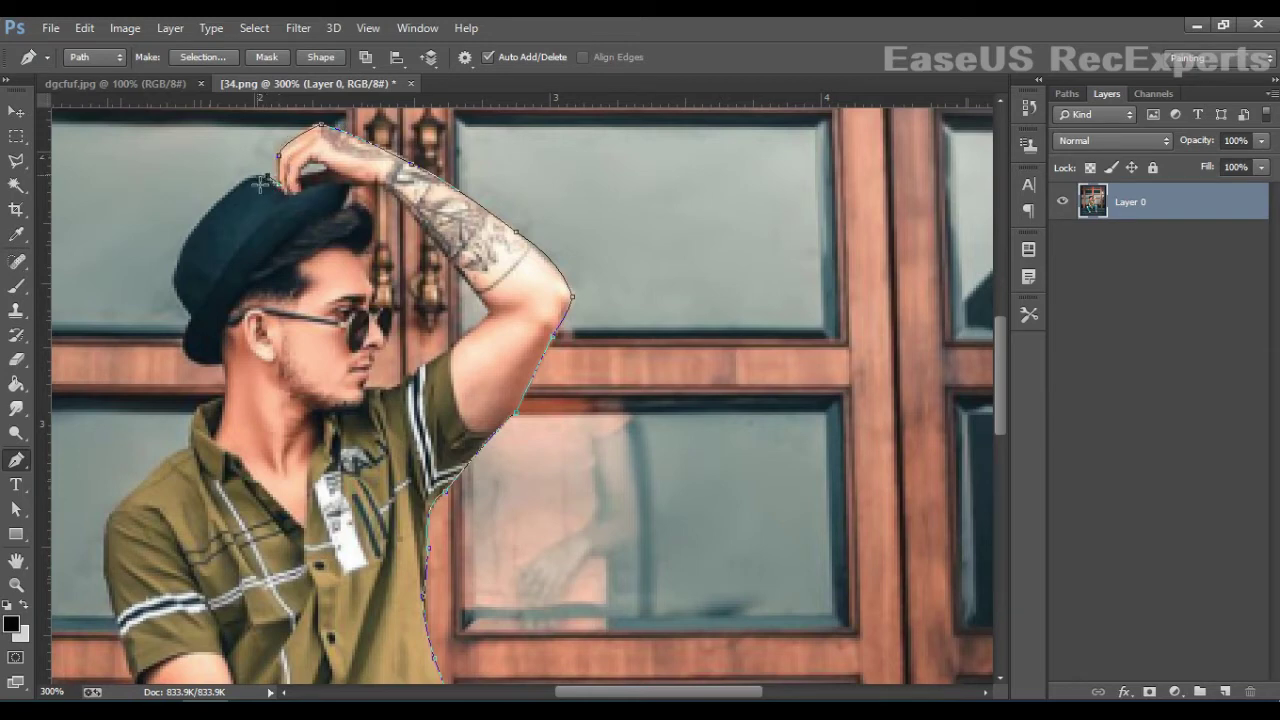
Trace the path from the hand around the crown and back brim of the hat
drag(254, 178, 243, 183)
drag(175, 288, 342, 283)
alt+click(357, 277)
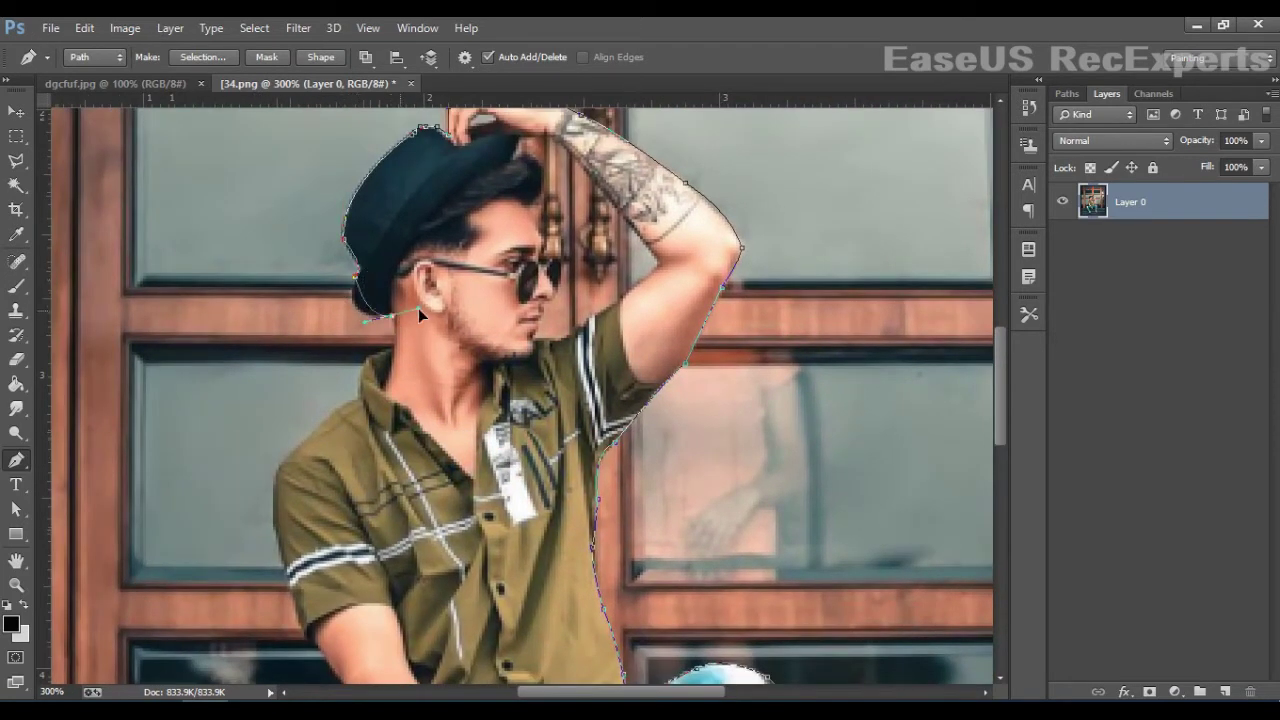
drag(392, 316, 443, 308)
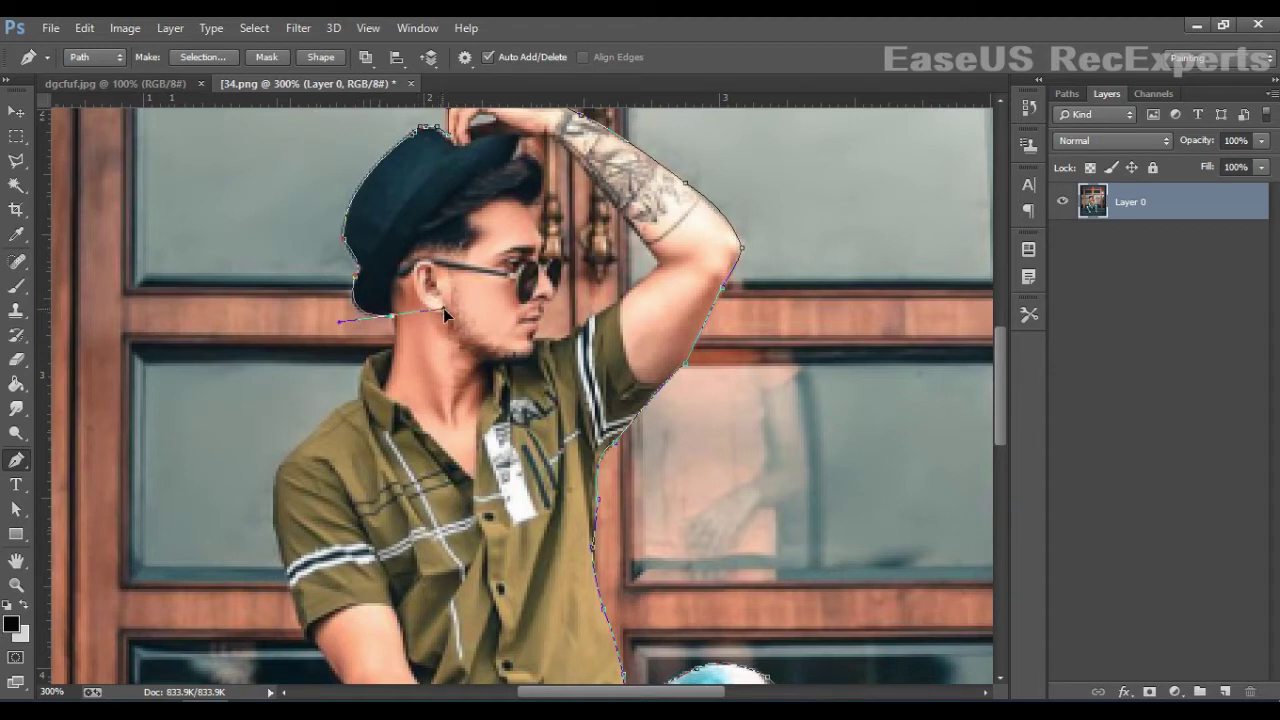
Extend the path down the neck and collar, over the lowered shoulder and along its sleeve to the bare arm
drag(395, 353, 278, 470)
alt+click(395, 354)
alt+click(301, 438)
drag(277, 531, 297, 595)
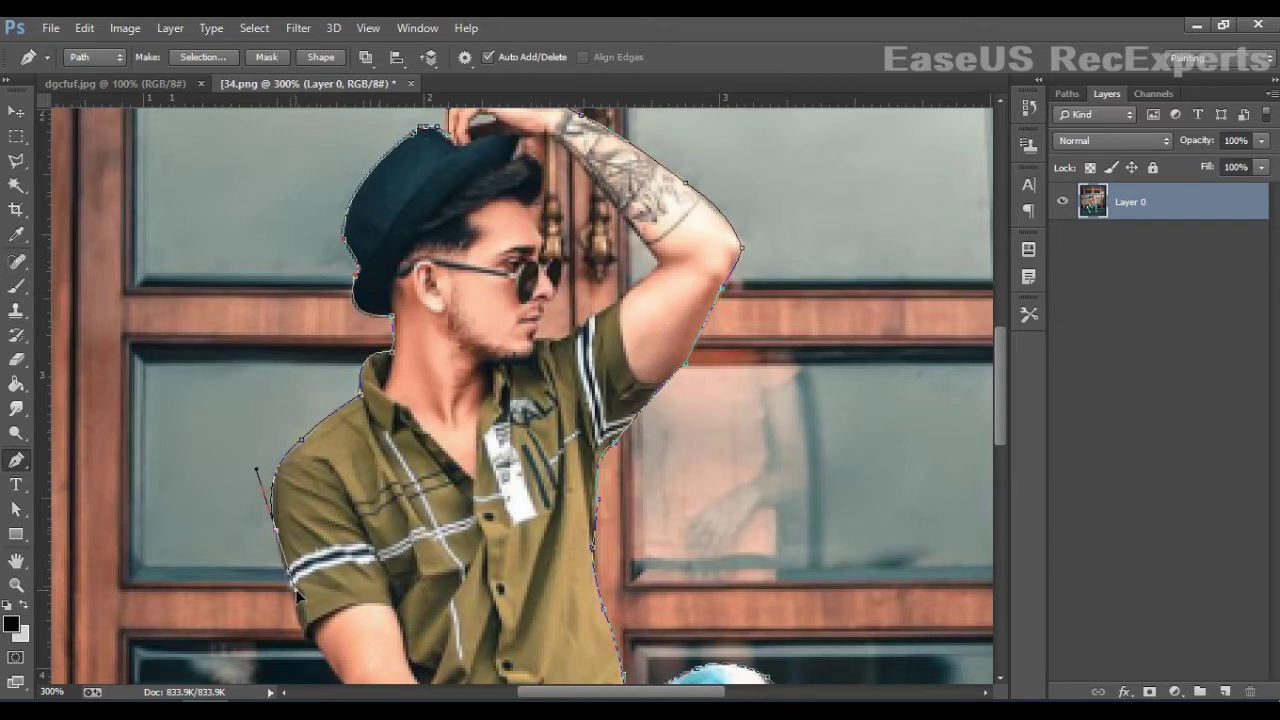
alt+click(277, 531)
drag(378, 595, 424, 466)
drag(353, 505, 364, 521)
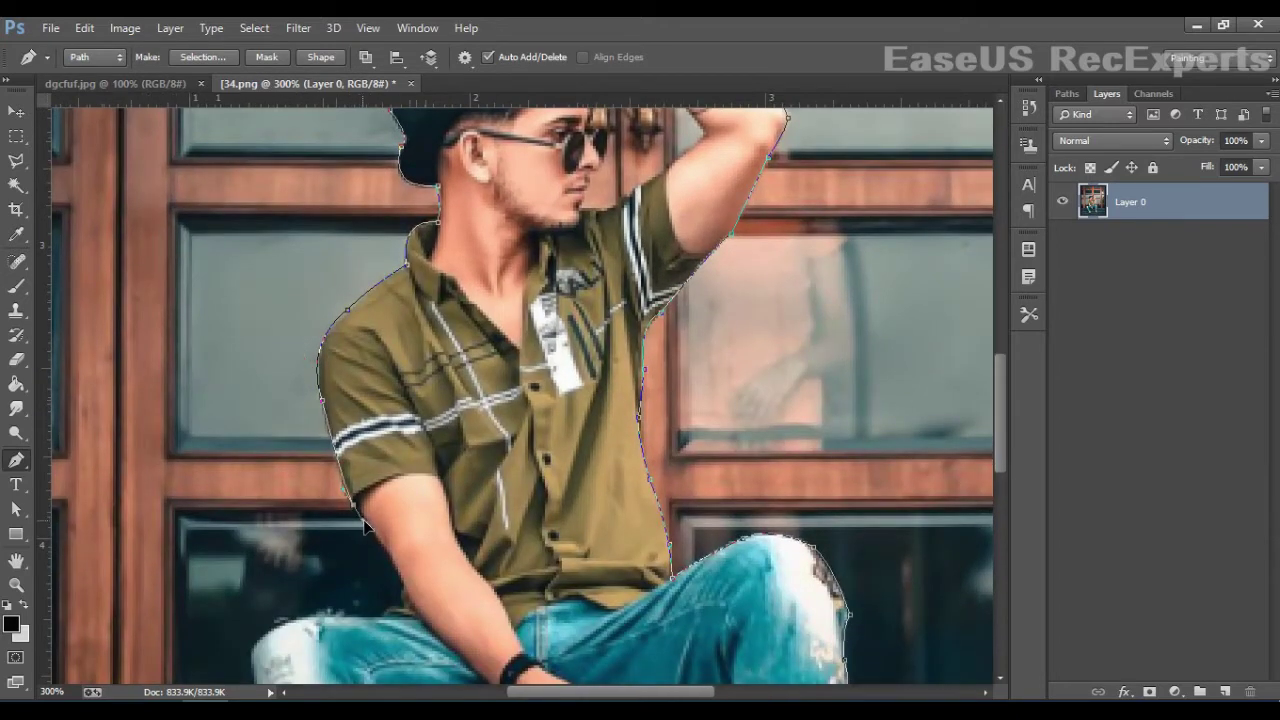
Carry the path down the lowered arm, around the left-hand knee and along the top stair past the image's left edge
mouse_move(437, 569)
mouse_down()
mouse_move(445, 511)
mouse_move(420, 553)
mouse_up()
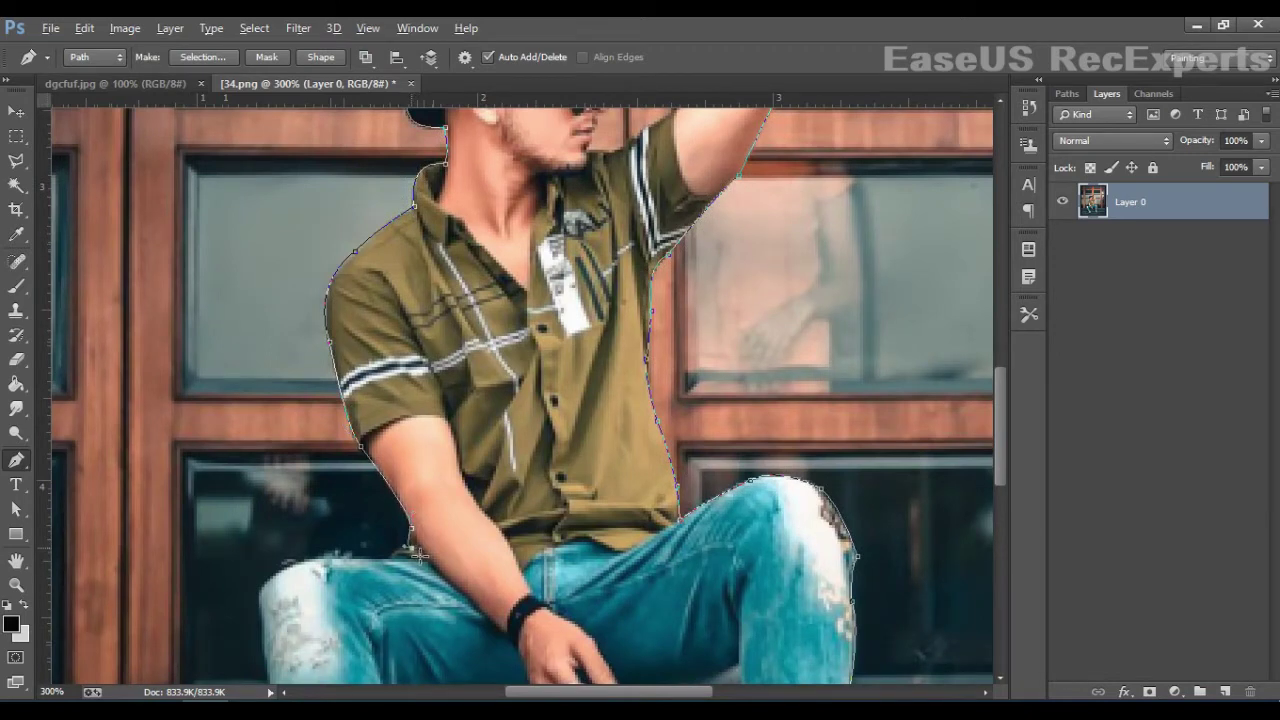
click(393, 554)
drag(290, 558, 433, 509)
click(399, 528)
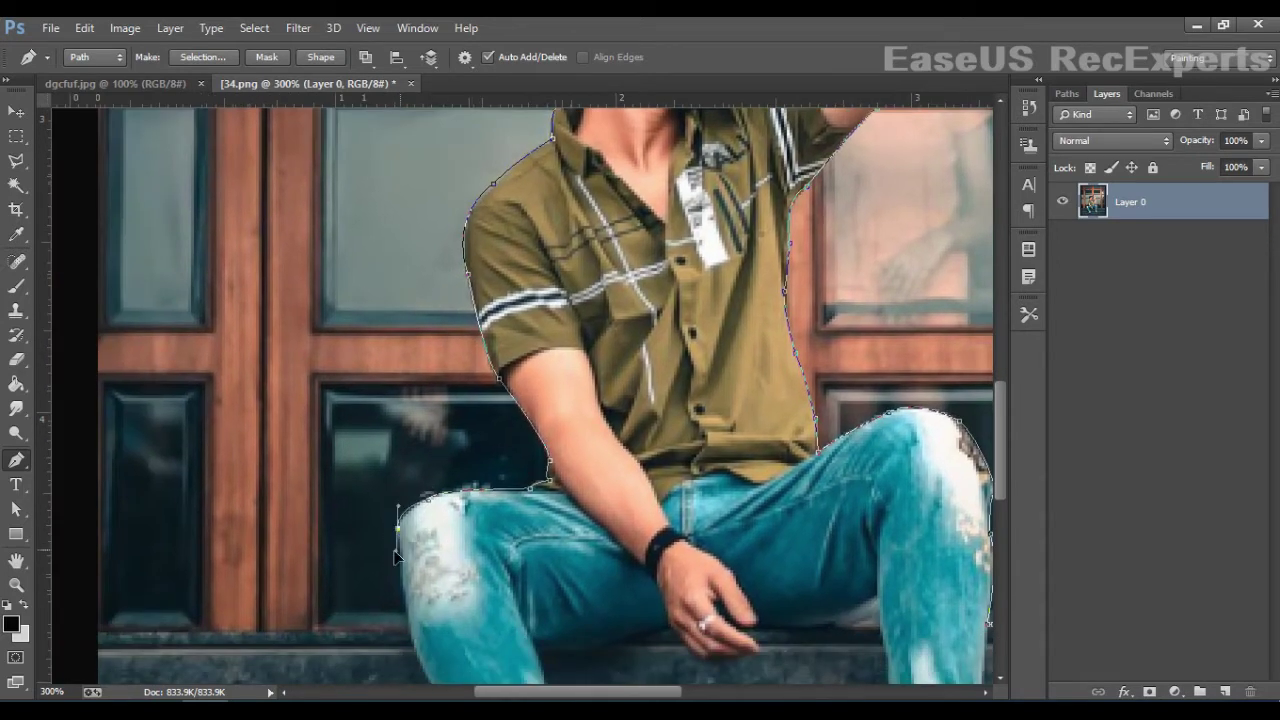
drag(443, 588, 457, 526)
click(423, 563)
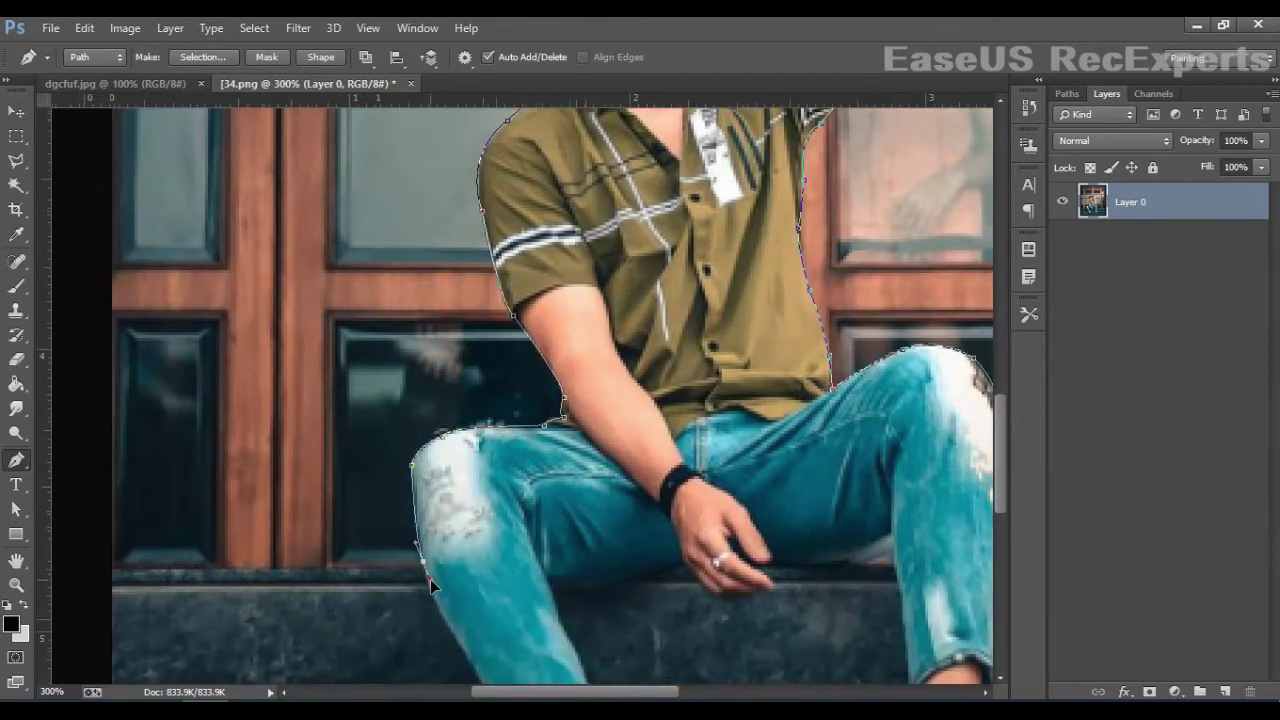
drag(458, 604, 728, 556)
click(381, 490)
Close the path around the door background with anchor points outside the canvas, ending at the starting point
key(ctrl+minus)
key(ctrl+minus)
key(ctrl+minus)
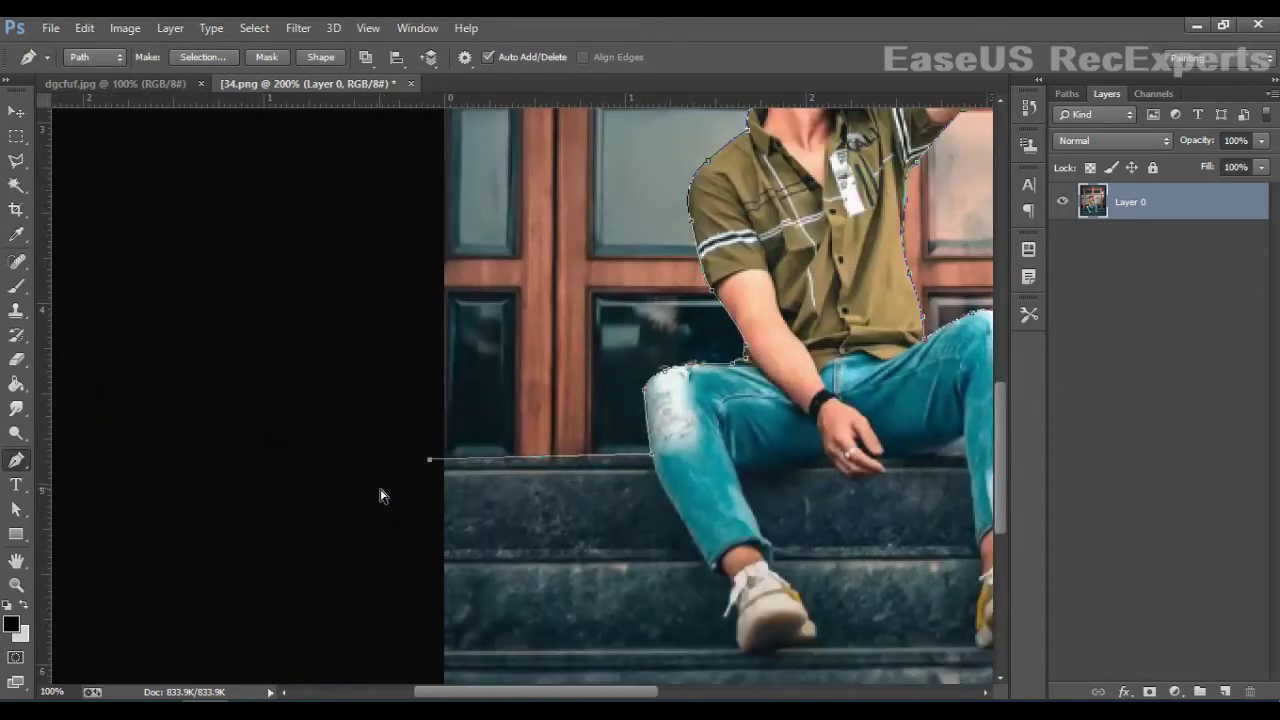
click(343, 201)
click(404, 181)
click(740, 191)
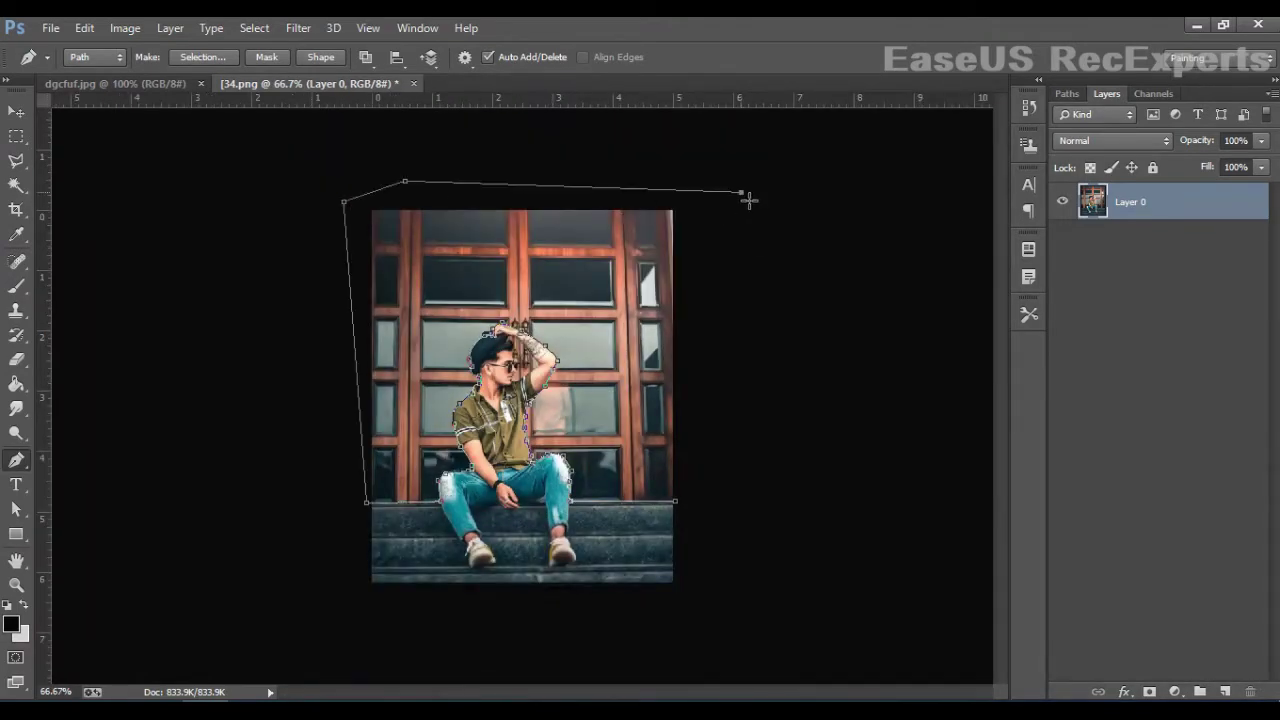
click(678, 503)
click(679, 505)
Convert the path to a selection and add a layer mask to Layer 0 that hides the selected background
key(ctrl+Return)
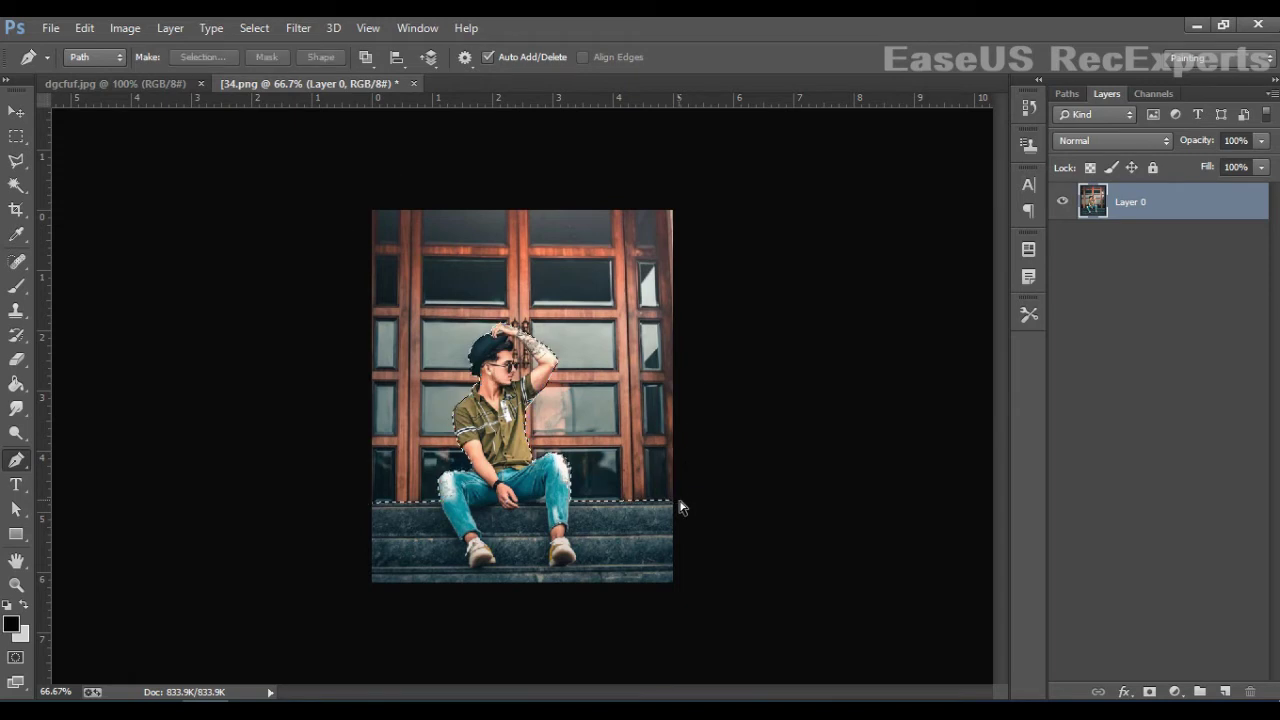
key(v)
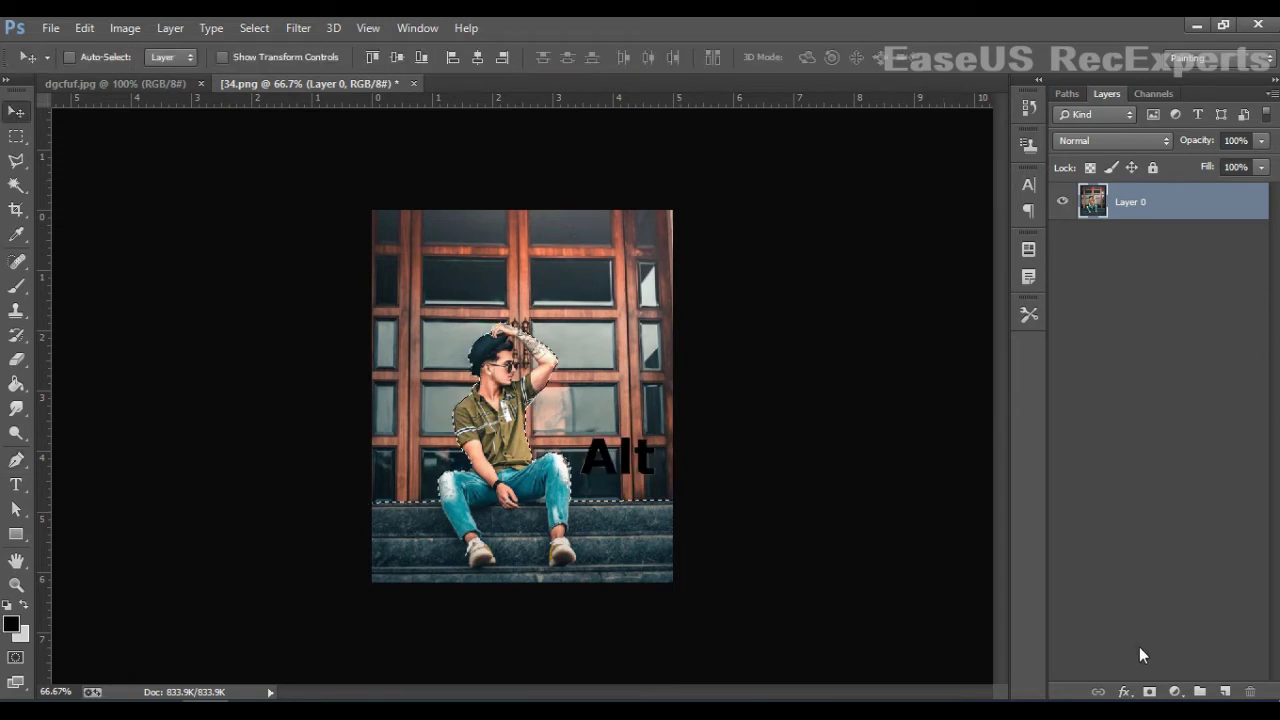
click(1151, 692)
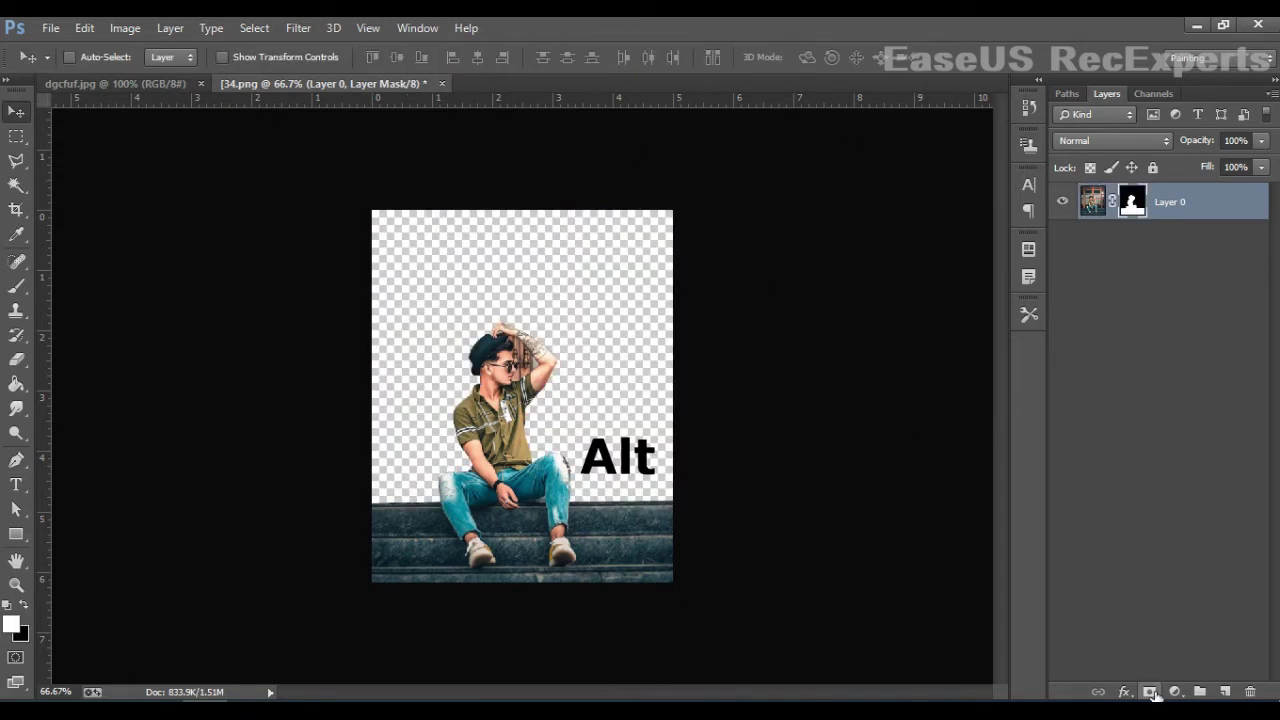
Trace the remaining door area between the face and the raised arm with the Pen tool and convert it to a selection
scroll(540, 403, up, 4)
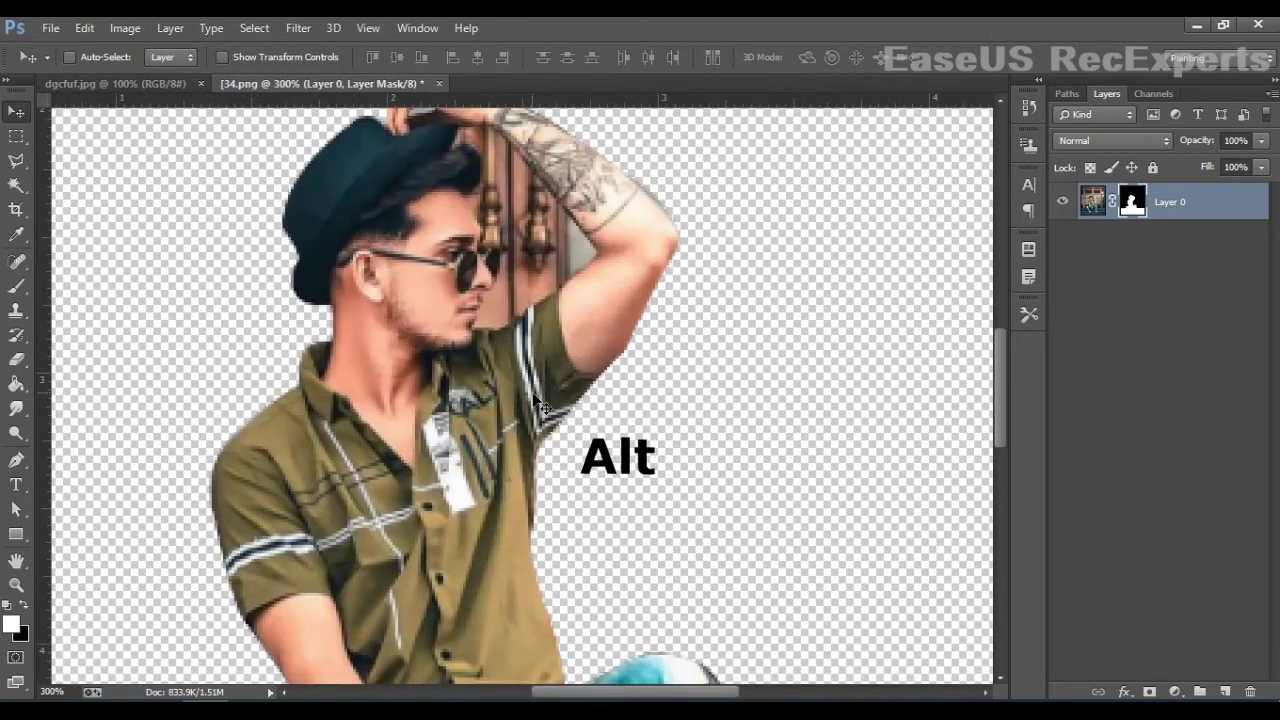
scroll(600, 408, down, 1)
click(16, 460)
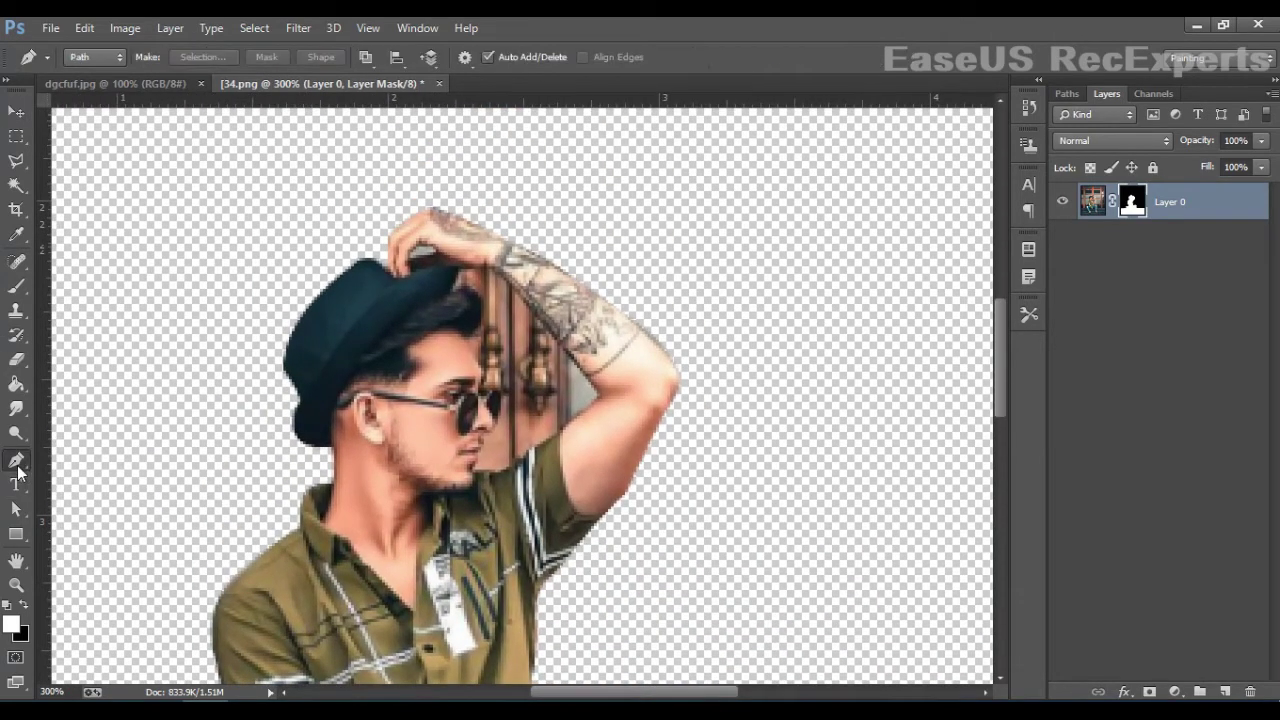
click(475, 470)
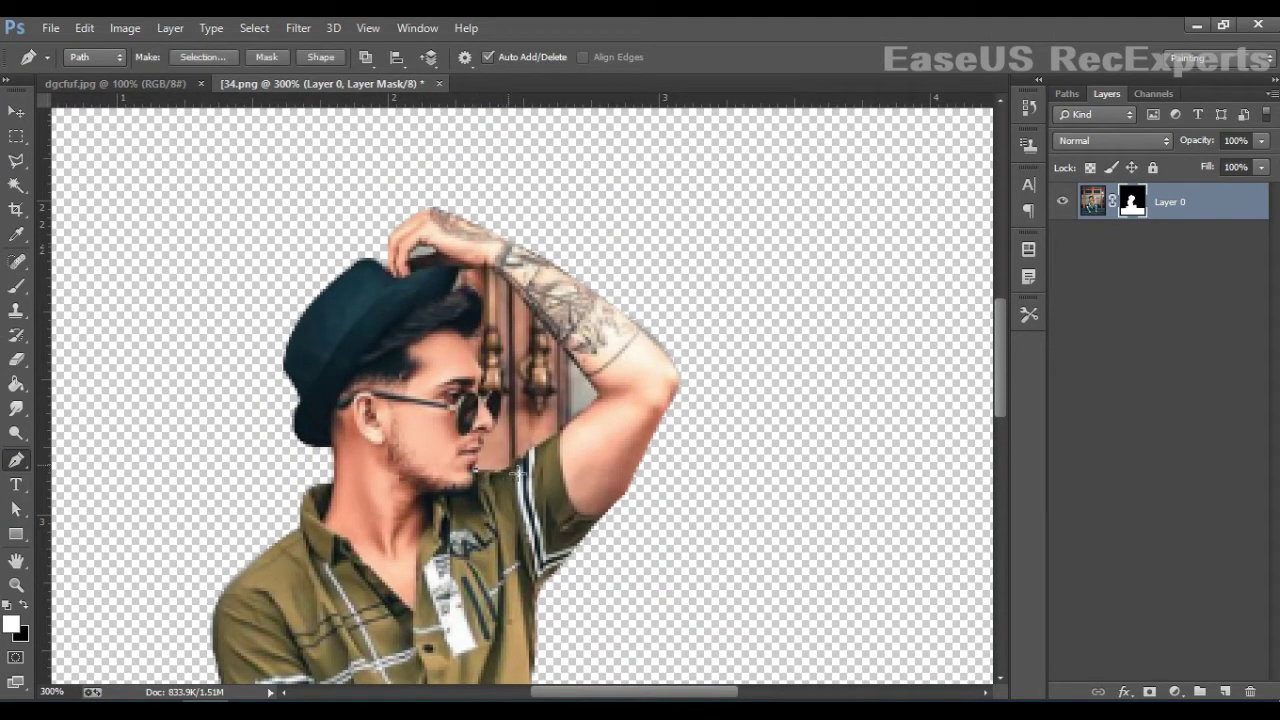
drag(509, 464, 525, 448)
alt+click(509, 465)
key(ctrl+plus)
key(v)
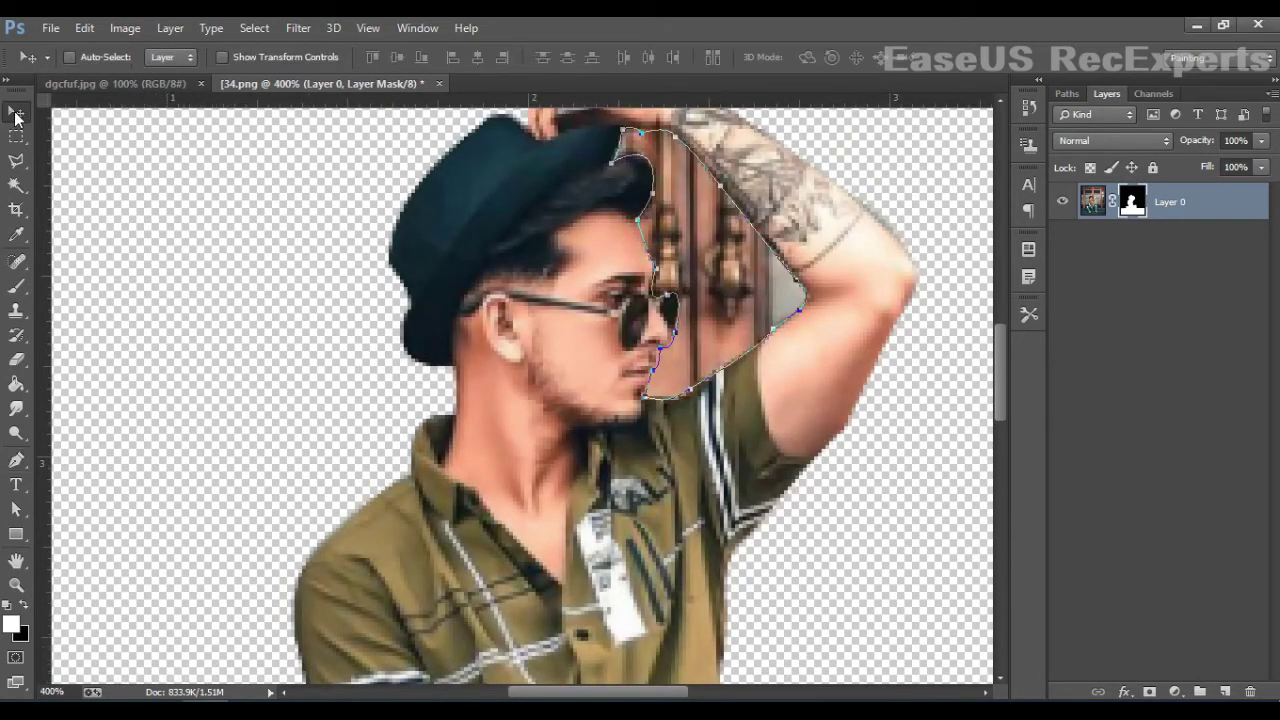
key(ctrl+Return)
Paint the selected gap black on Layer 0's image, not its mask, using the Brush at 100% opacity
key(b)
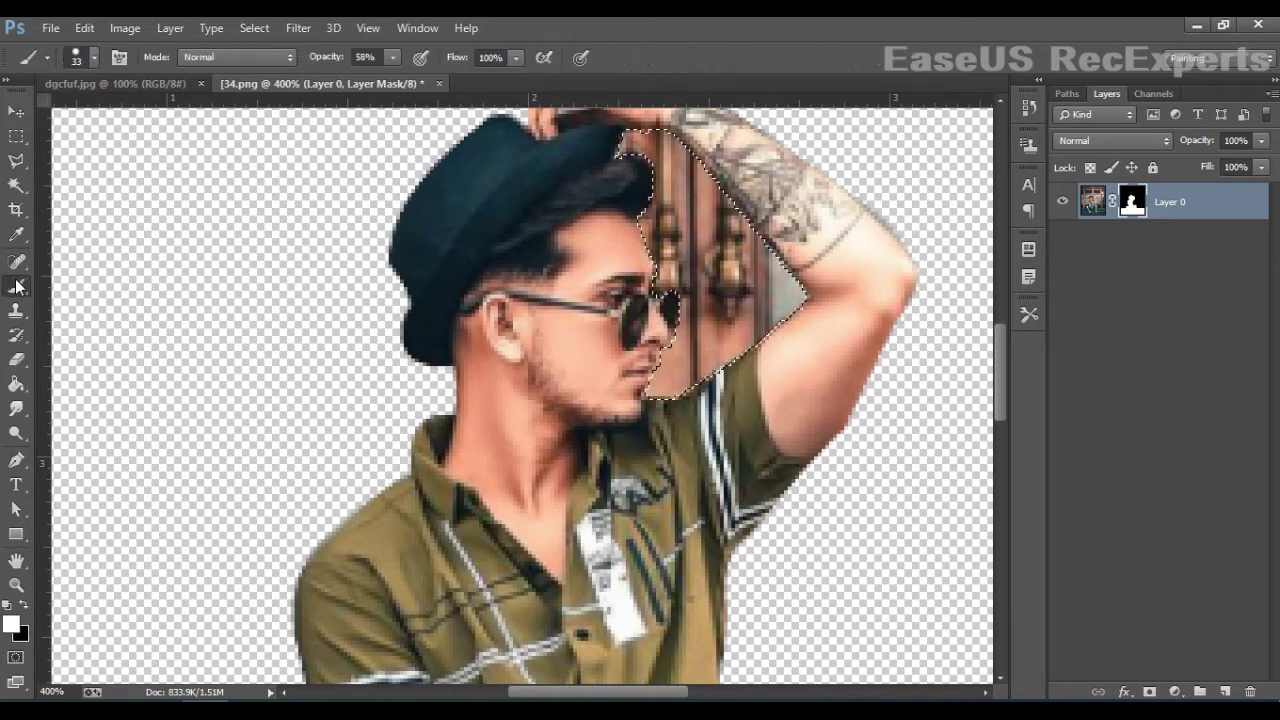
click(392, 58)
drag(401, 79, 556, 90)
click(736, 271)
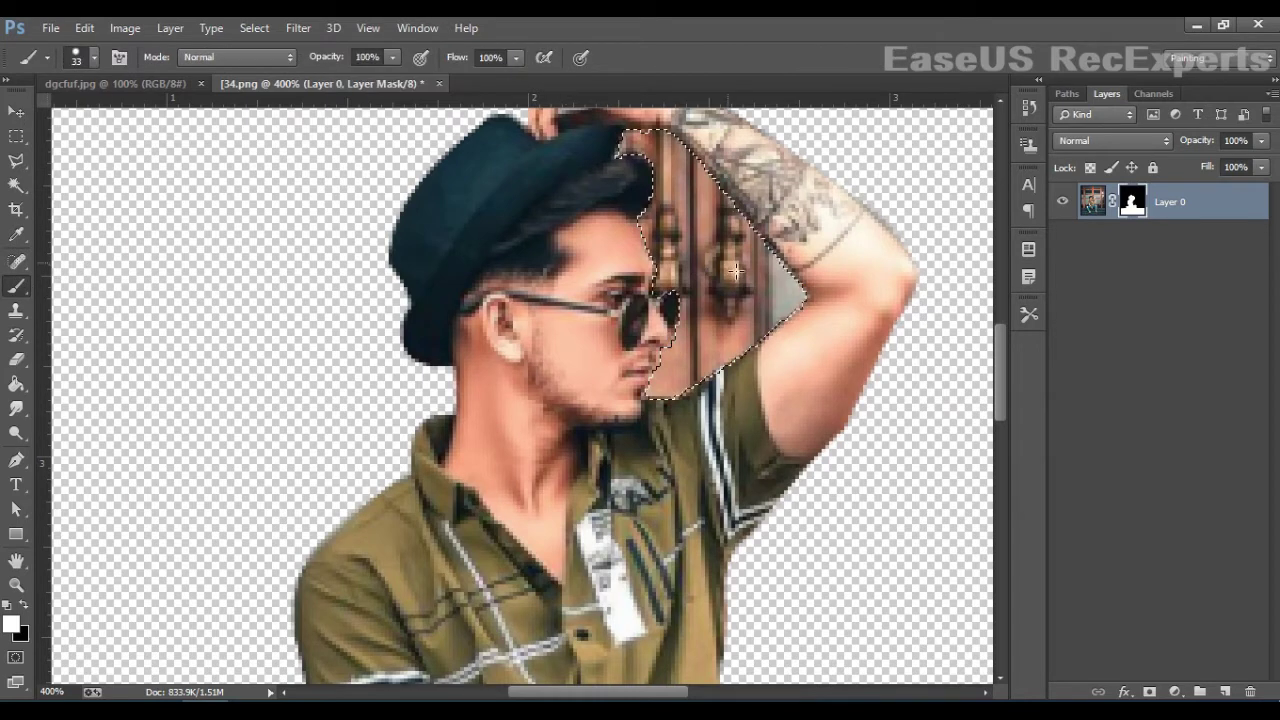
right_click(736, 271)
key(Escape)
click(1097, 213)
mouse_move(769, 313)
mouse_down()
mouse_move(726, 205)
mouse_move(640, 147)
mouse_move(677, 405)
mouse_up()
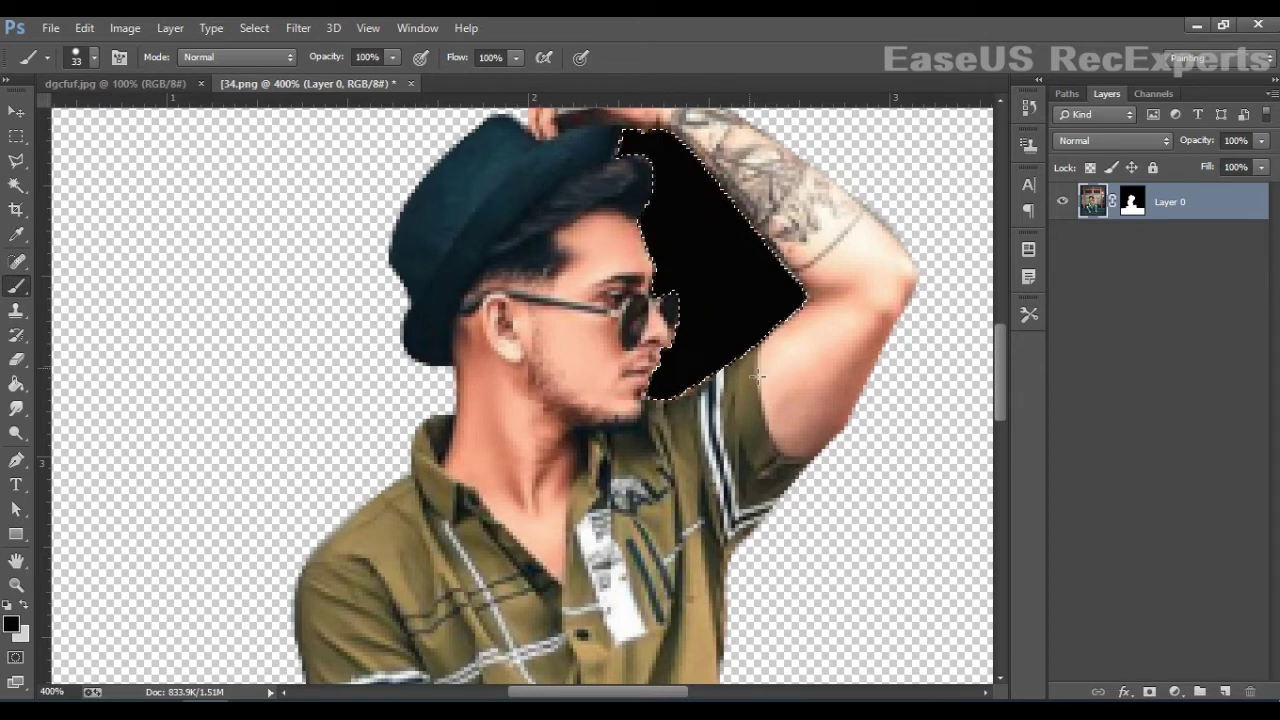
Erase the black fill between face and arm to transparency with the Magic Eraser and clear the selection
scroll(757, 376, up, 1)
right_click(18, 361)
click(65, 377)
right_click(18, 360)
click(90, 392)
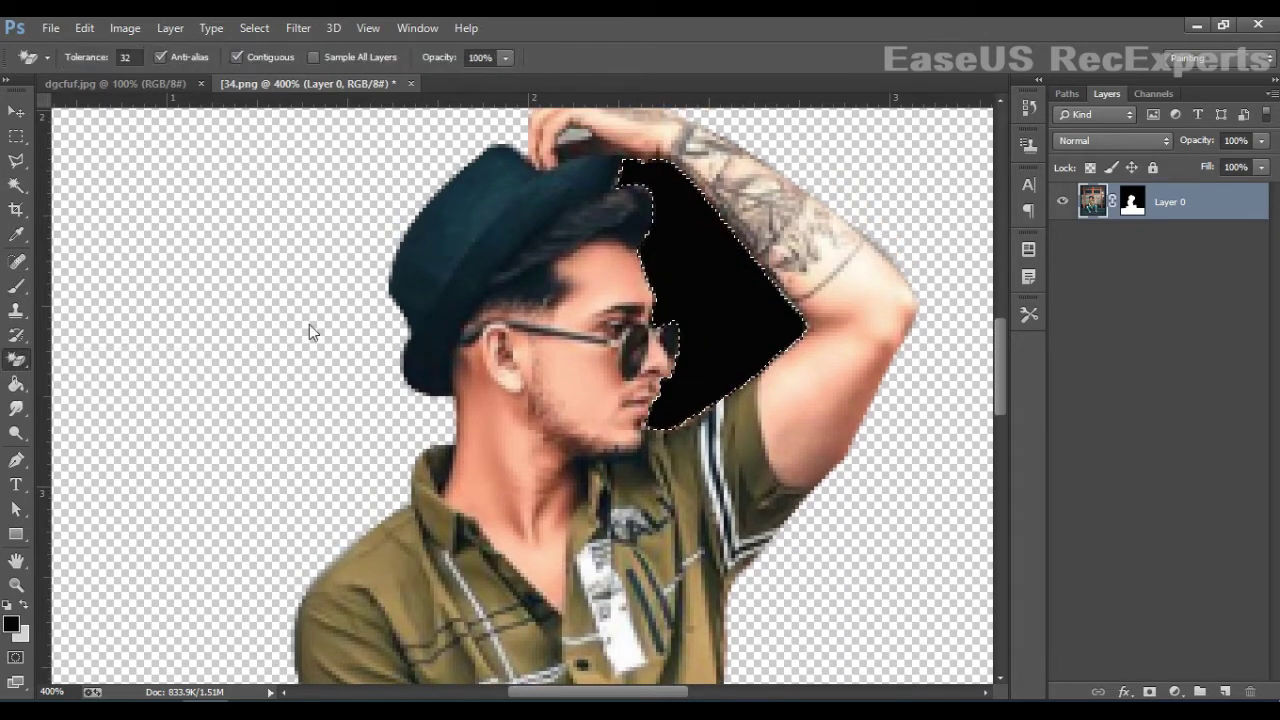
click(766, 333)
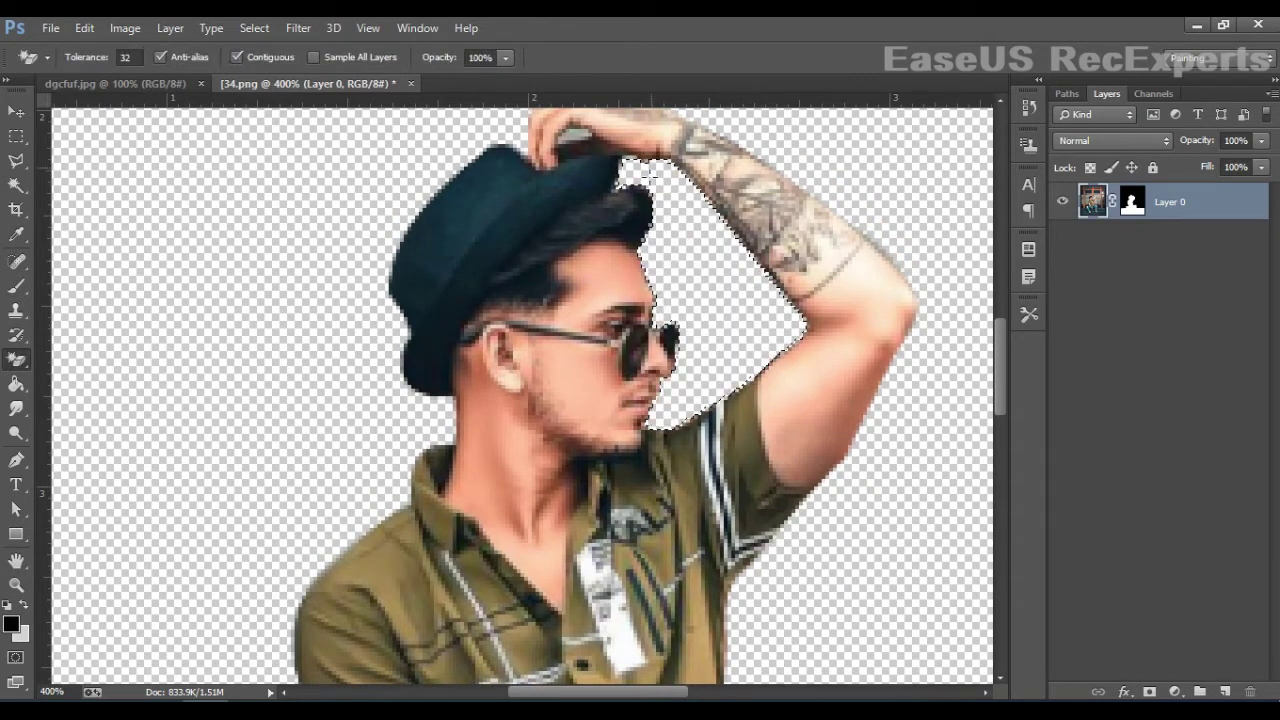
click(16, 186)
click(694, 270)
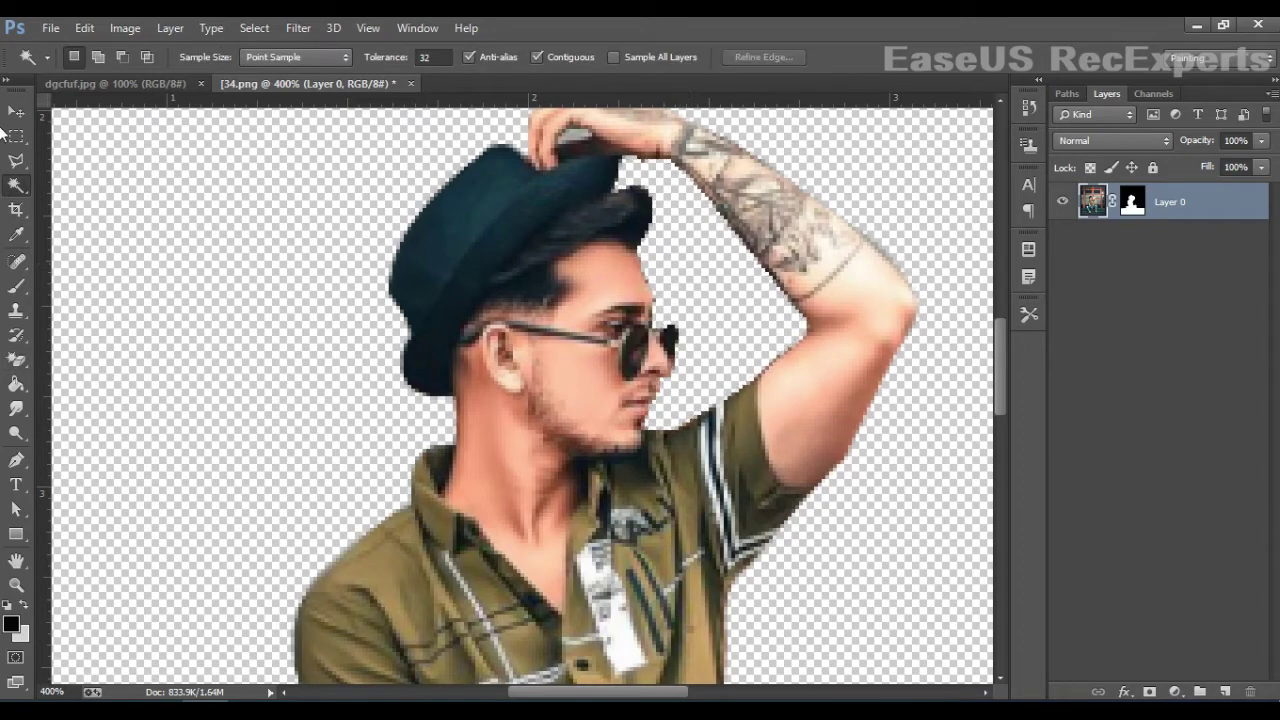
Examine the cutout of the seated man and stairs at several magnifications
click(15, 113)
key(ctrl+minus)
key(ctrl+minus)
key(ctrl+minus)
key(ctrl+minus)
key(ctrl+plus)
key(ctrl+minus)
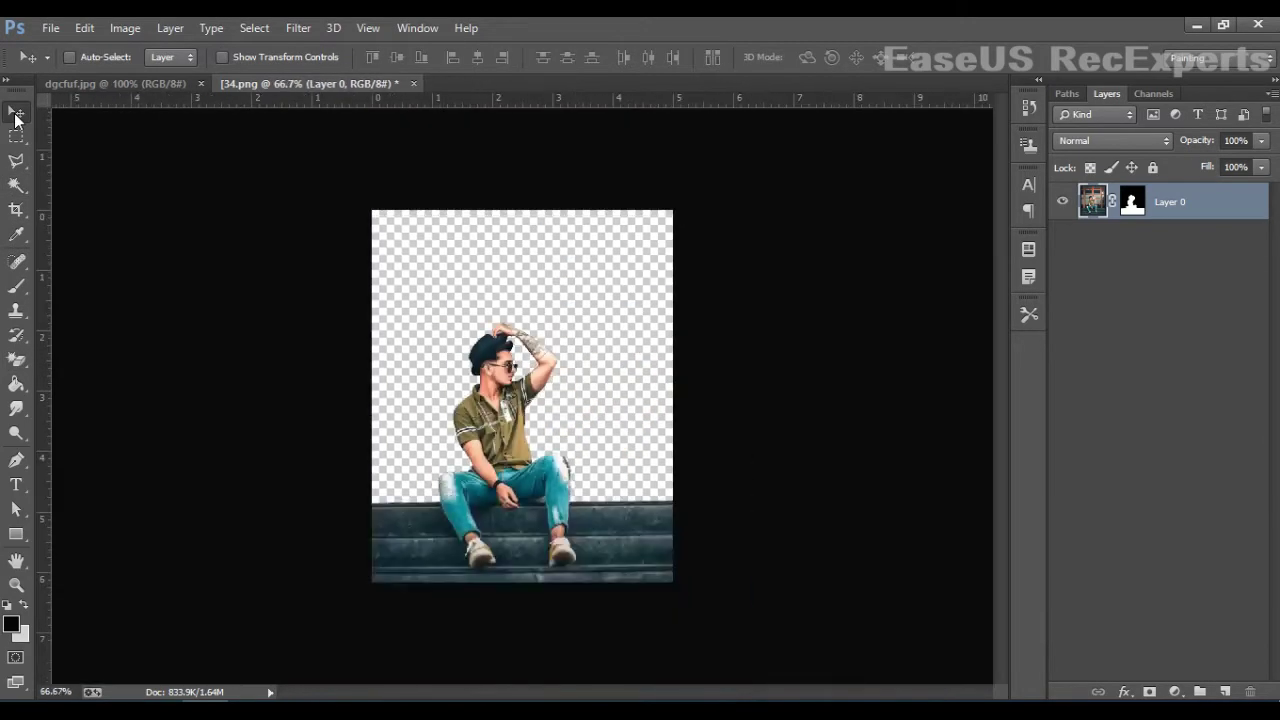
key(ctrl+plus)
key(ctrl+plus)
key(ctrl+minus)
key(ctrl+plus)
key(ctrl+minus)
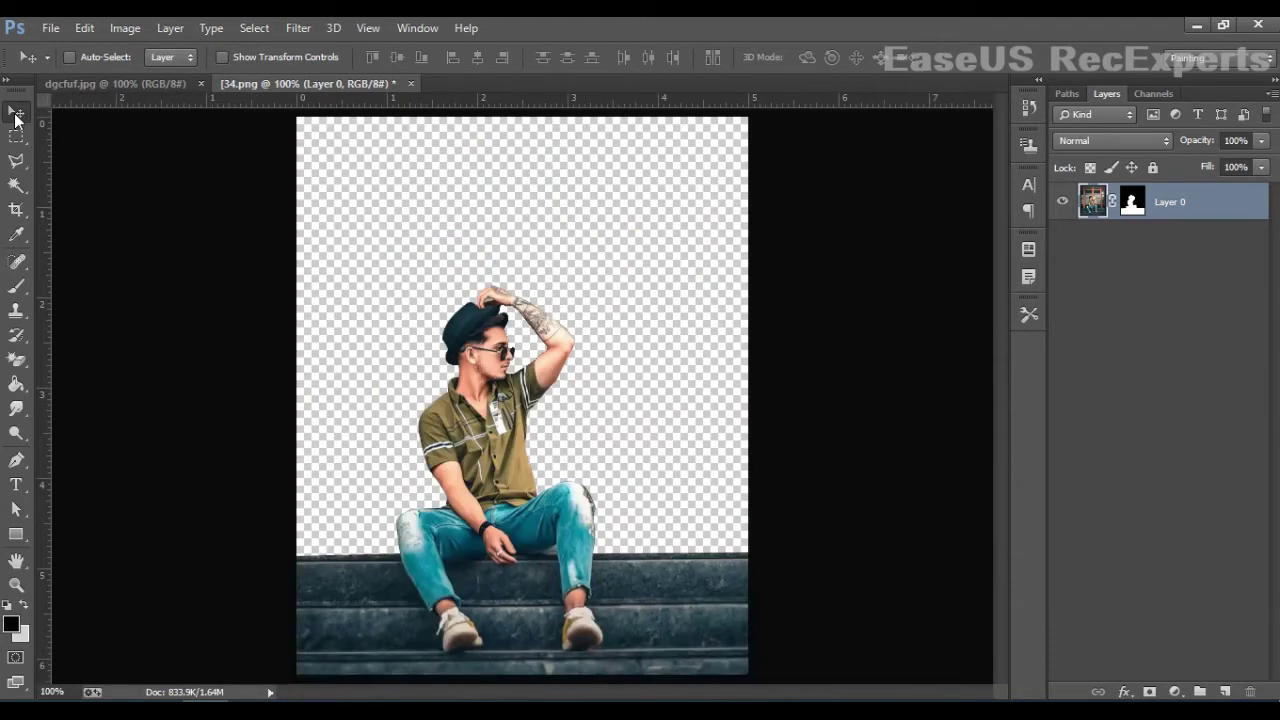
Set up the Eraser with a soft round brush at 22 px size and 0% hardness
key(ctrl+plus)
drag(562, 430, 433, 150)
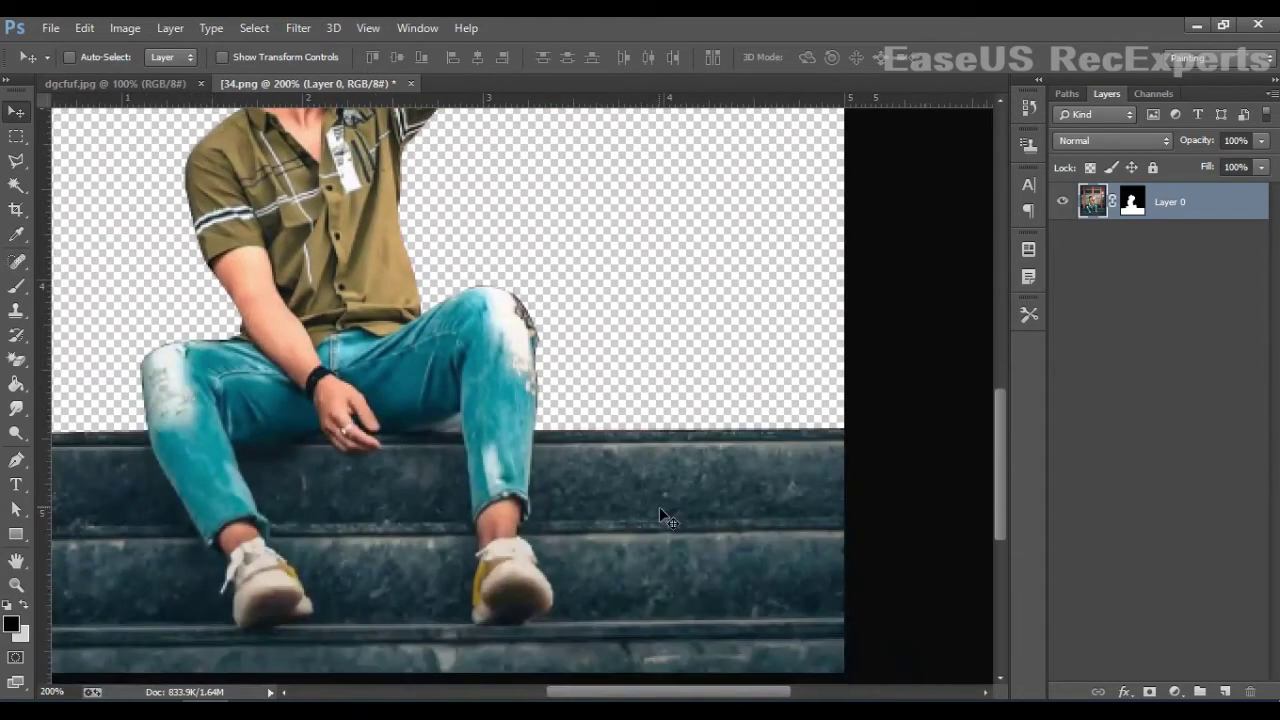
key(ctrl+plus)
key(ctrl+minus)
mouse_move(16, 359)
mouse_down()
mouse_move(80, 374)
mouse_move(80, 358)
mouse_up()
right_click(562, 379)
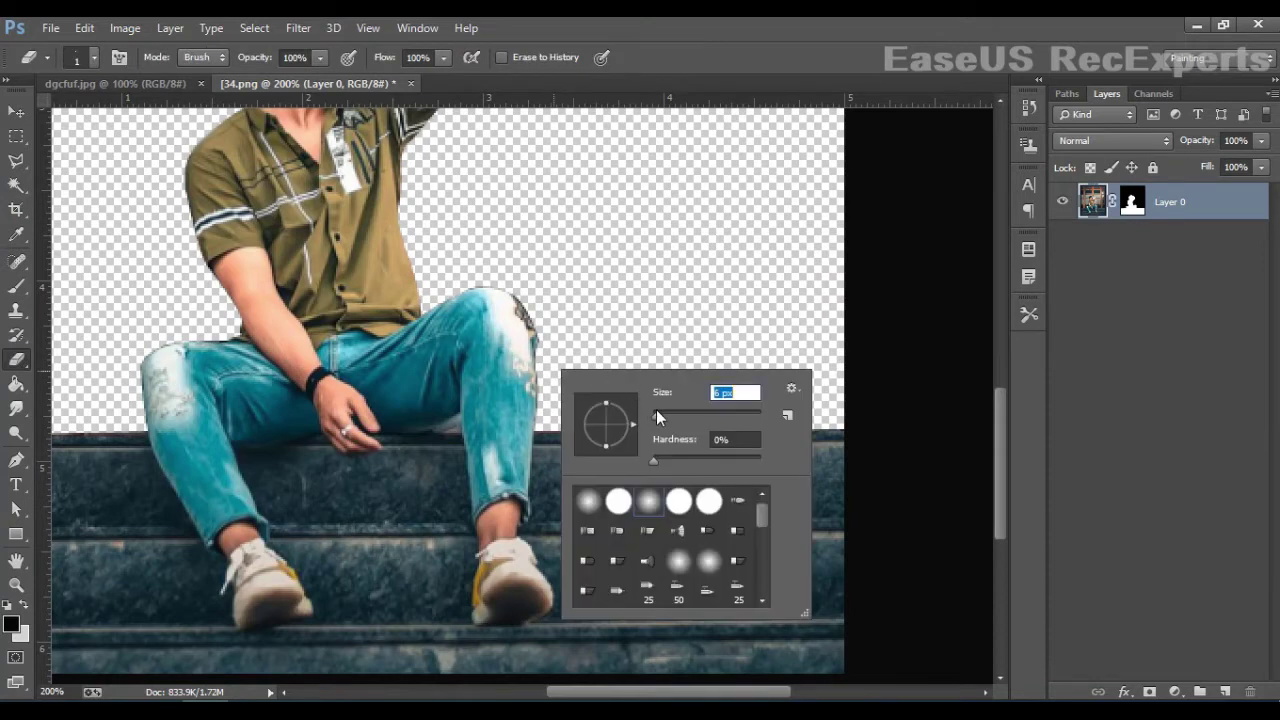
text(6)
key(Return)
right_click(550, 368)
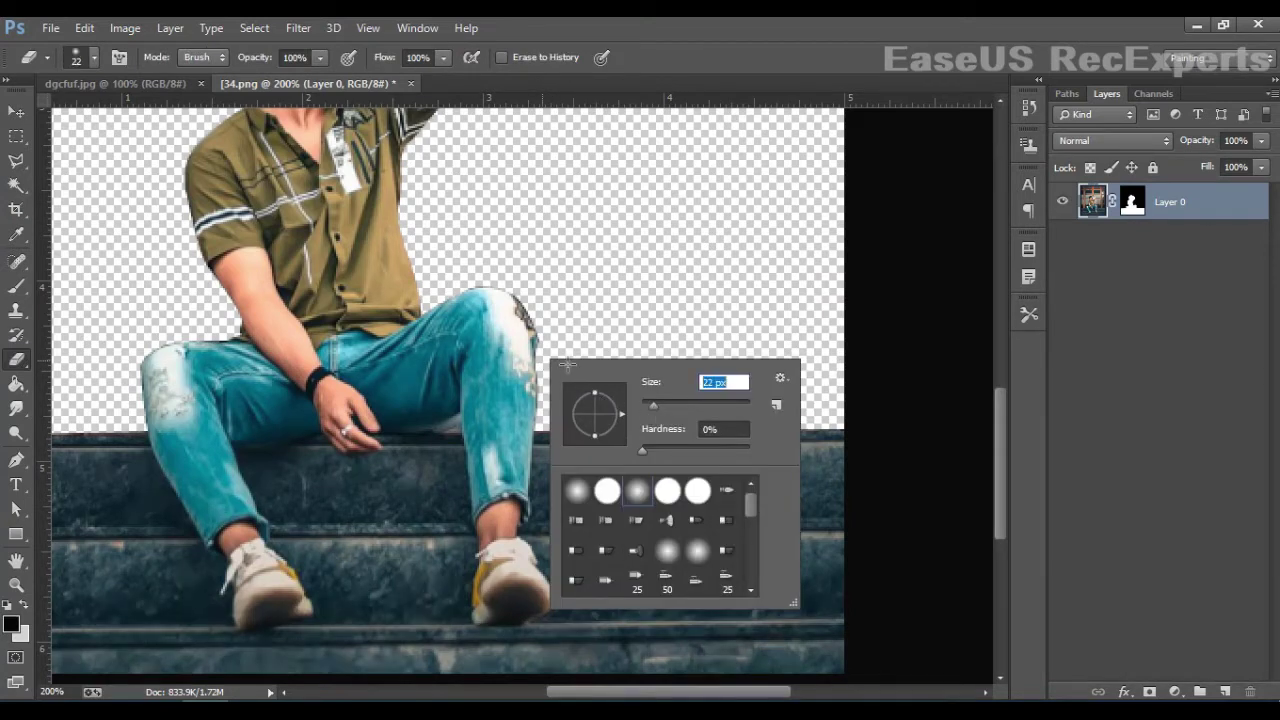
text(22)
key(Return)
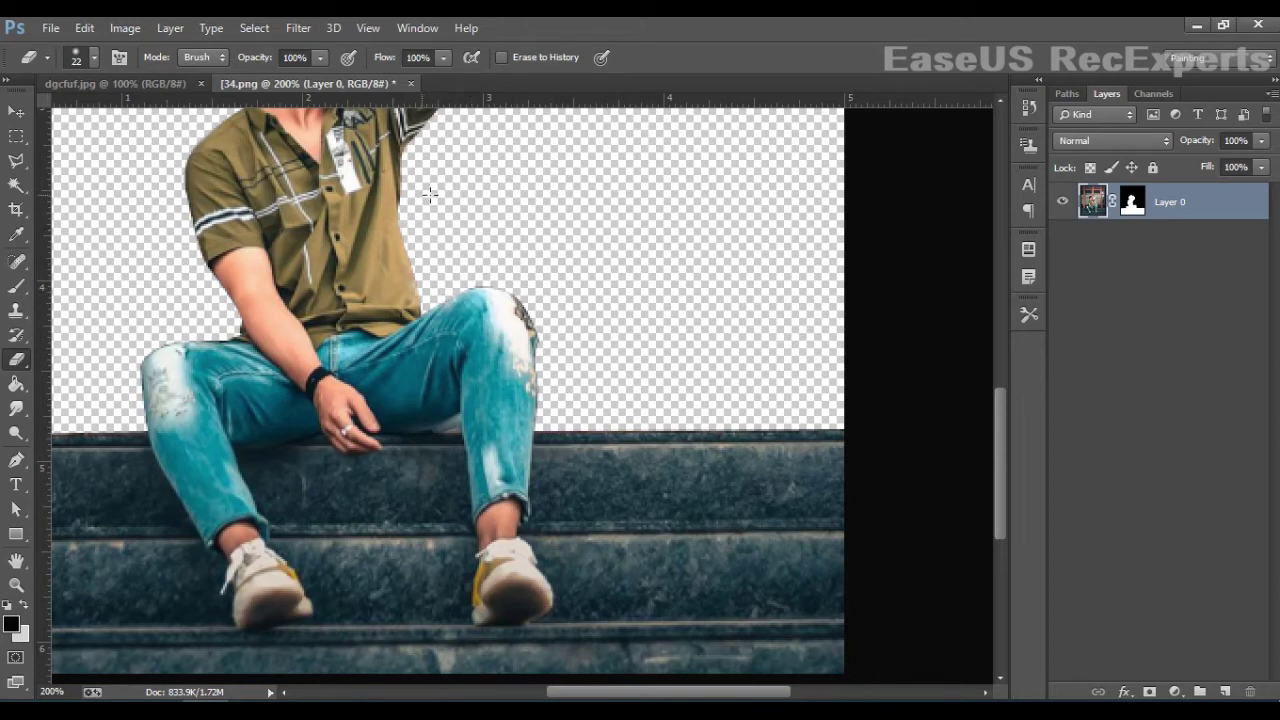
Soften the cutout edge along the back of the hat, the collar and the shoulder with the Eraser at 100% opacity
scroll(477, 175, up, 3)
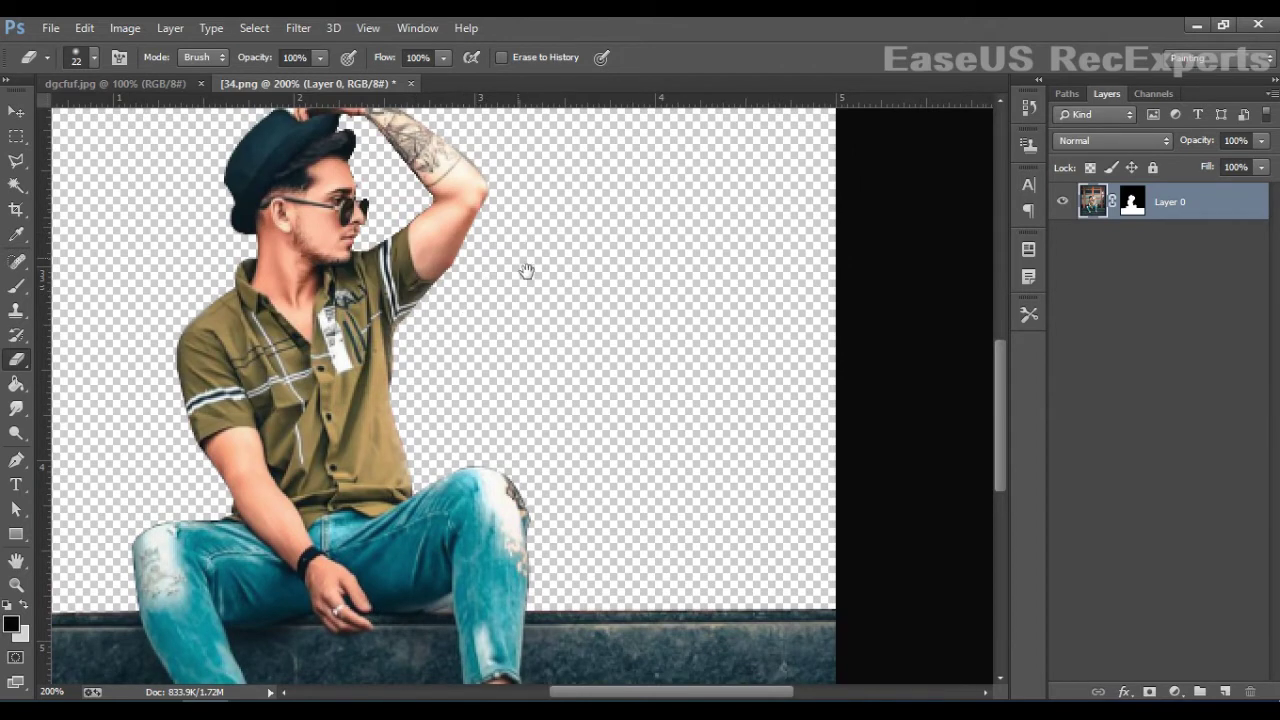
scroll(488, 383, up, 2)
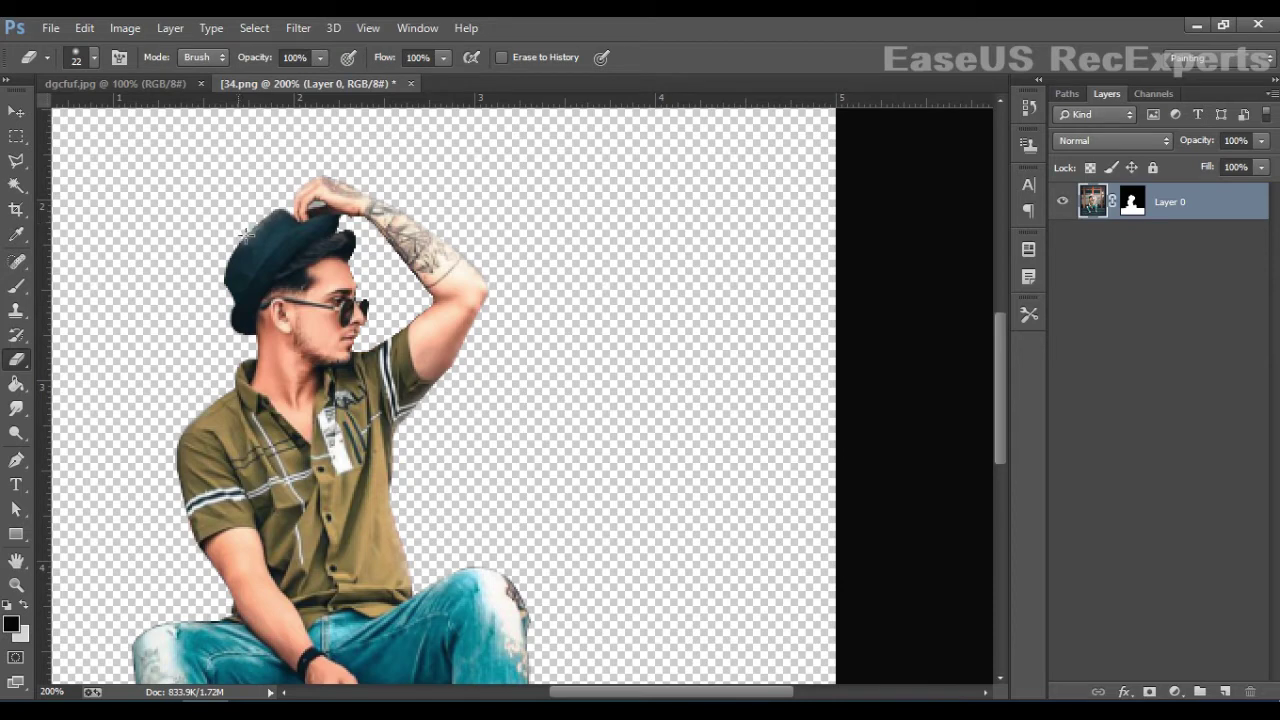
drag(214, 278, 219, 324)
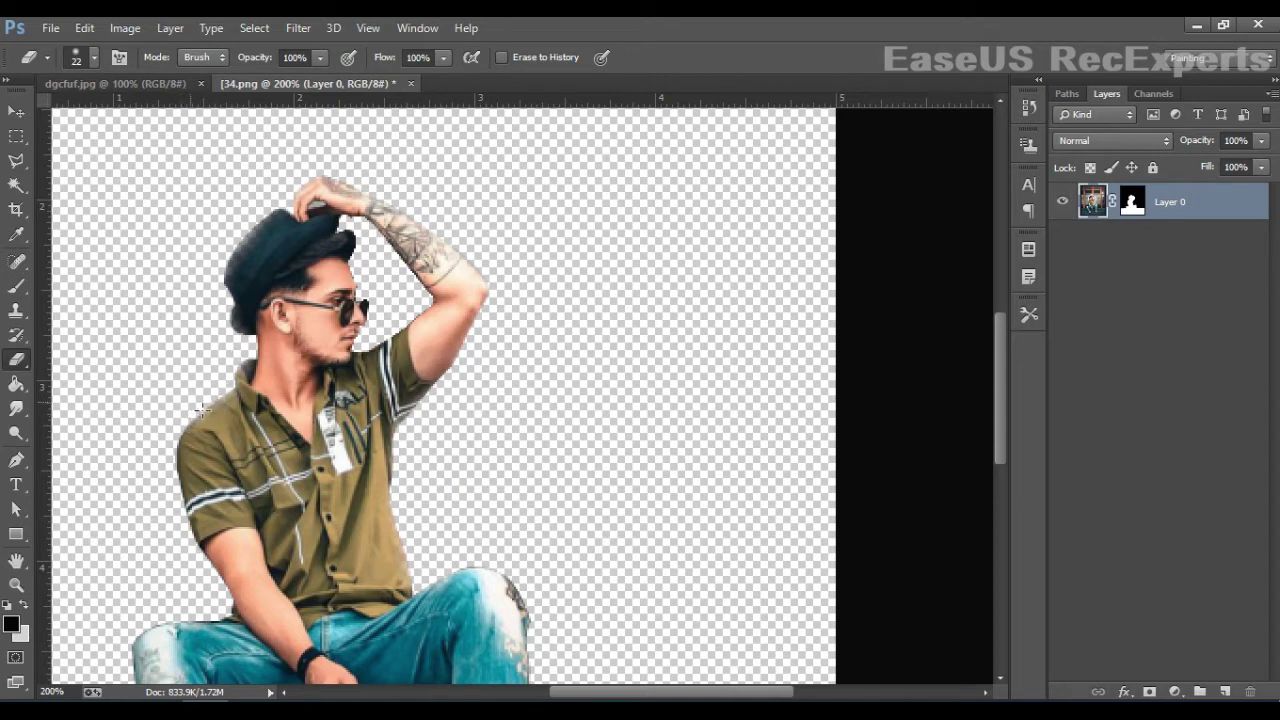
Set the Eraser opacity to 62% and soften the remaining edges of the shirt sleeve and the top of the stairs
drag(275, 438, 421, 331)
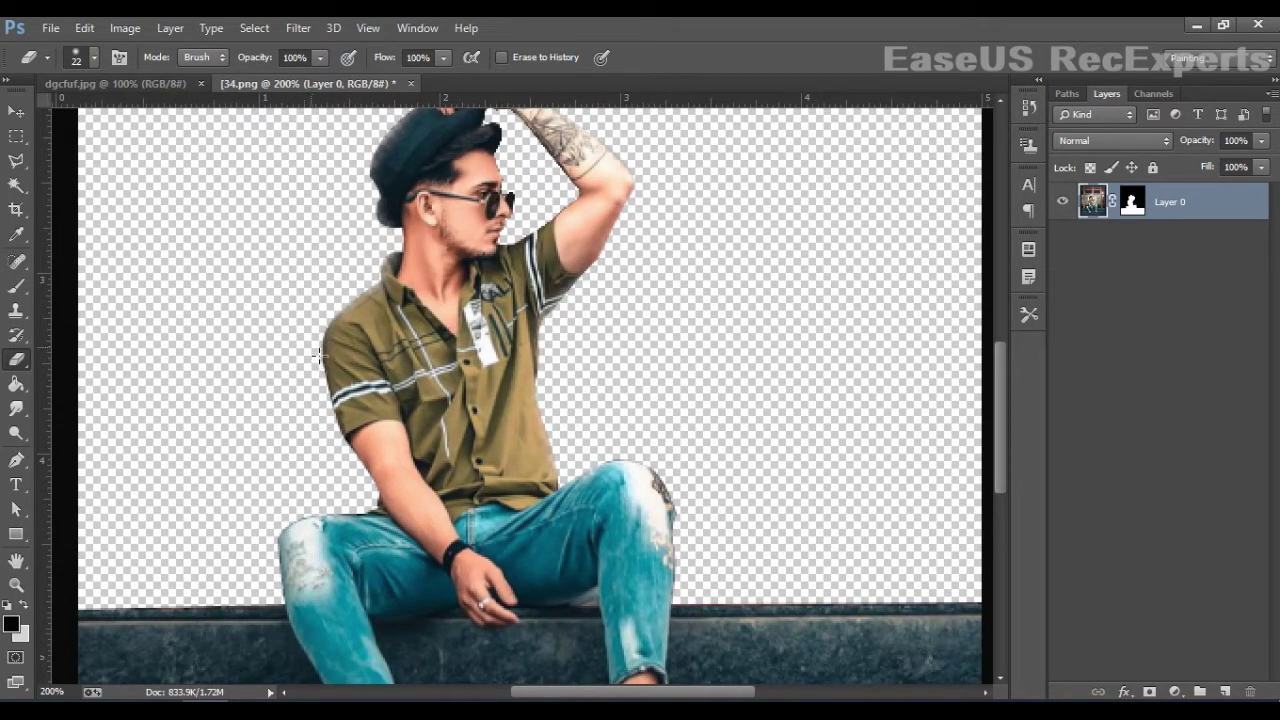
click(320, 58)
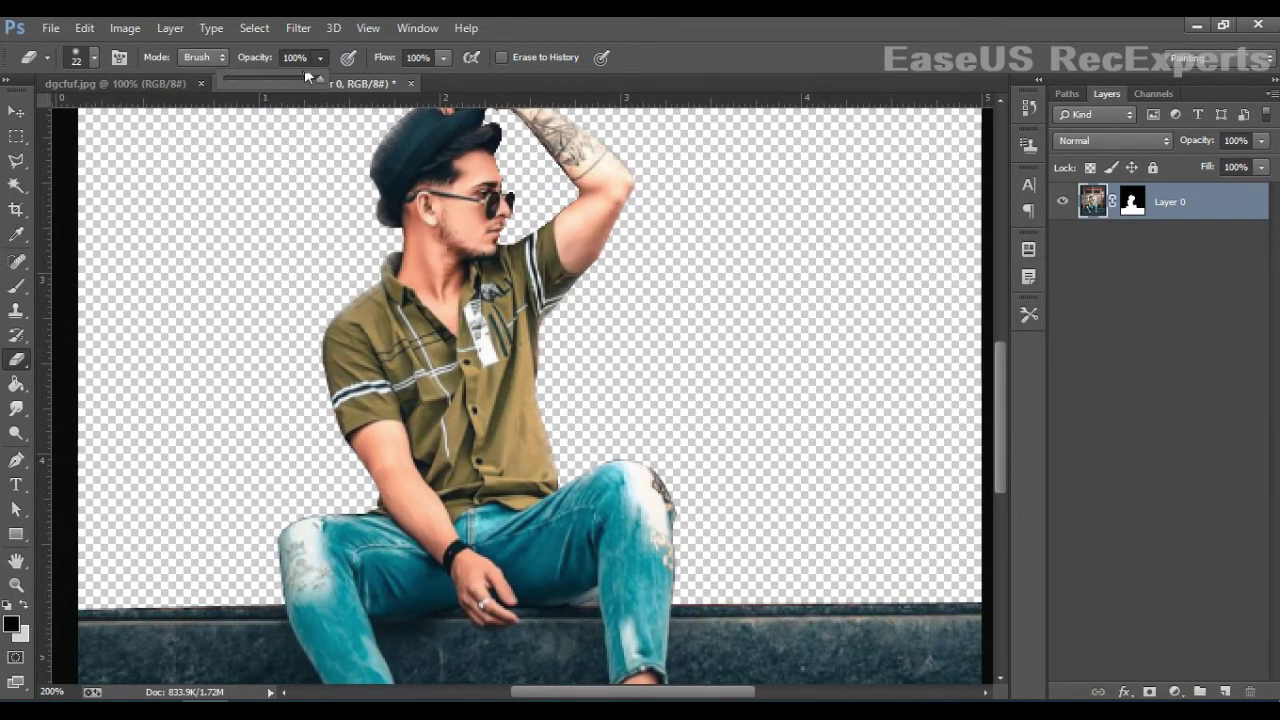
click(284, 77)
click(320, 357)
mouse_move(320, 363)
mouse_down()
mouse_move(373, 494)
mouse_move(358, 508)
mouse_move(316, 475)
mouse_move(331, 452)
mouse_move(332, 498)
mouse_move(300, 518)
mouse_move(173, 513)
mouse_up()
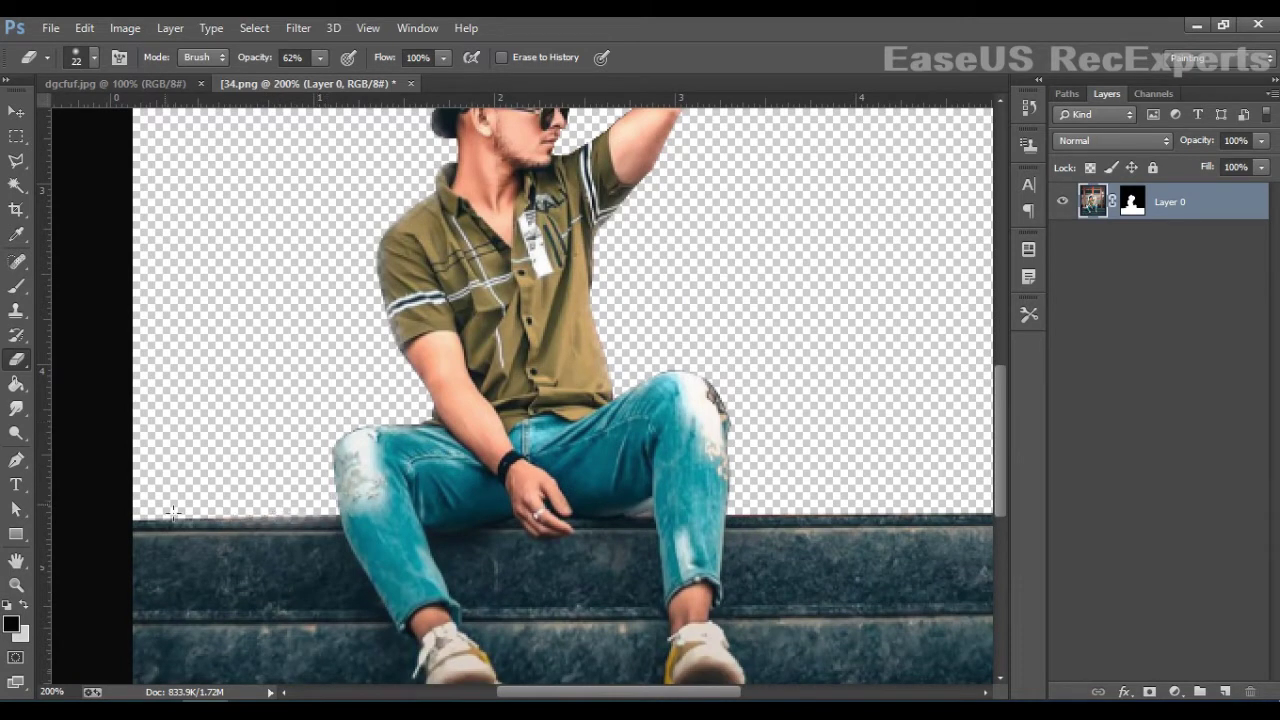
drag(722, 520, 429, 478)
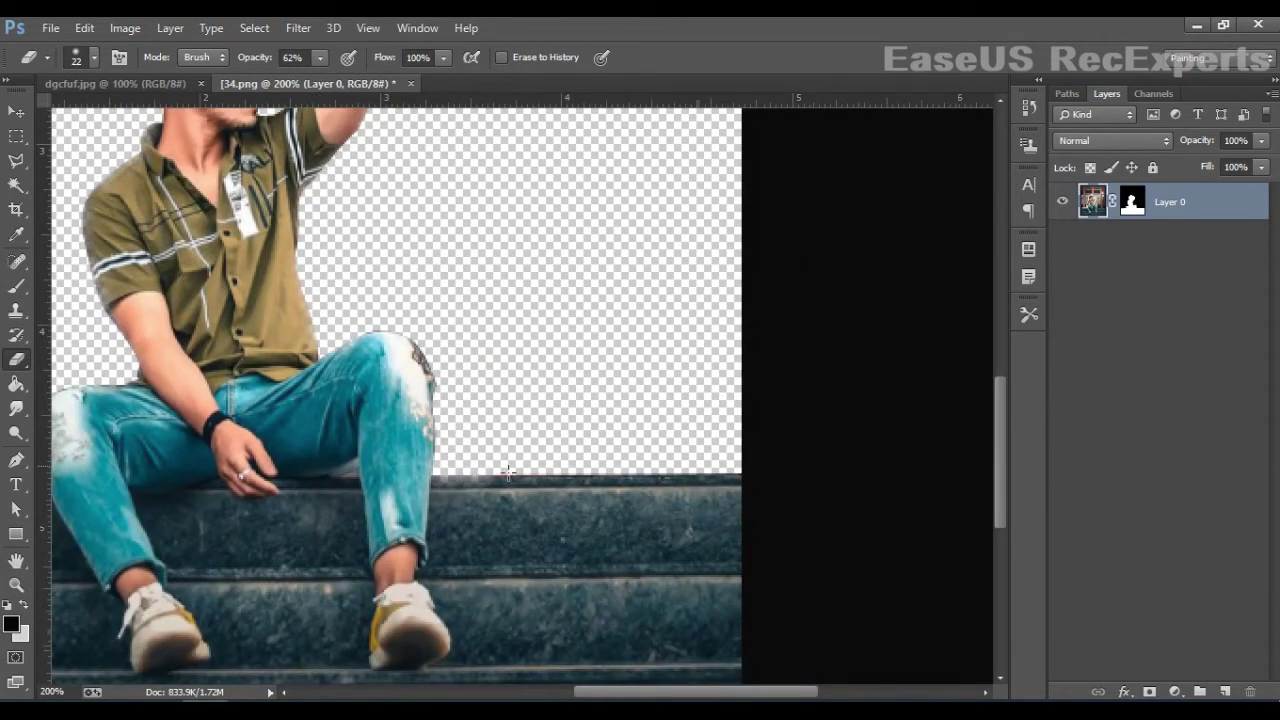
mouse_move(508, 472)
mouse_down()
mouse_move(746, 470)
mouse_move(472, 462)
mouse_up()
key(ctrl+1)
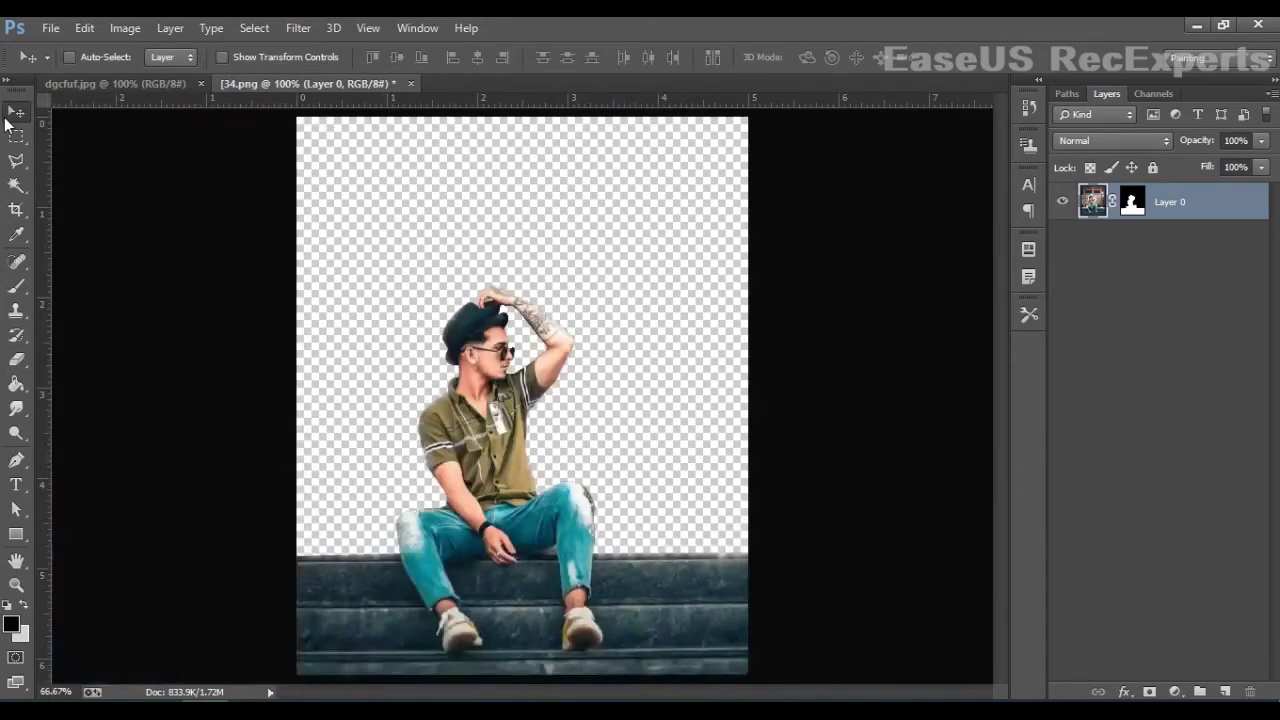
click(1063, 201)
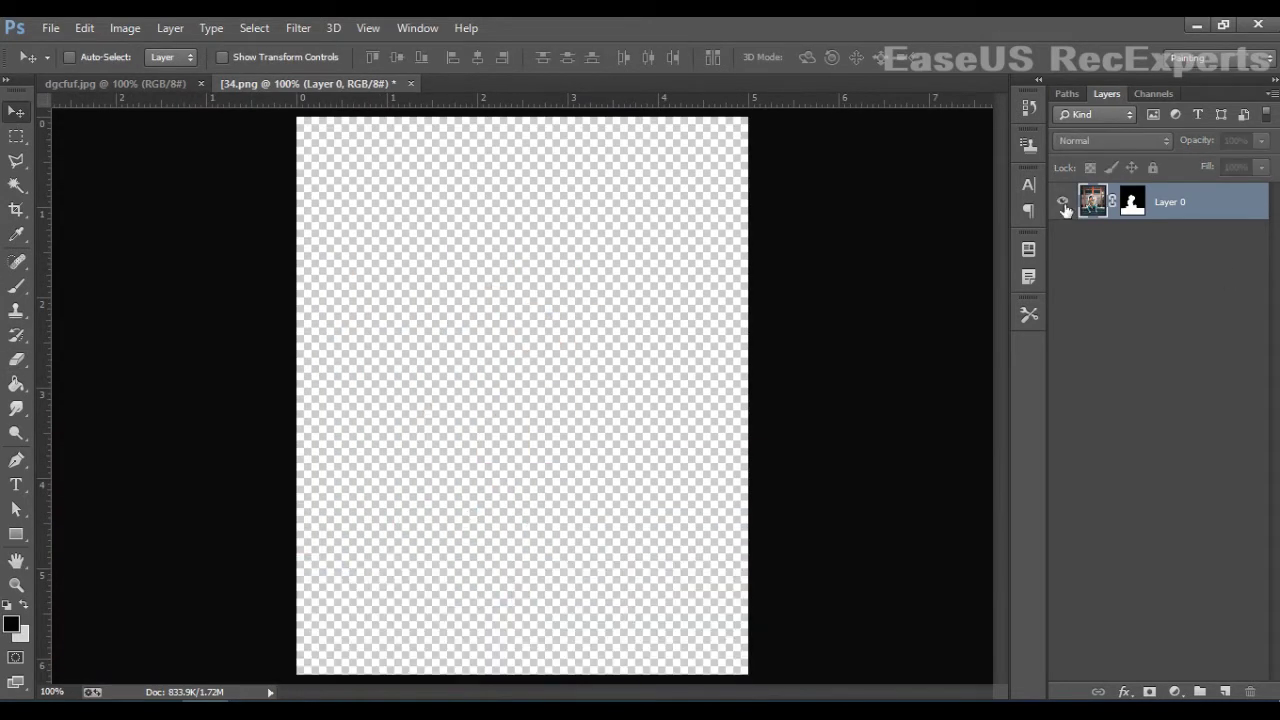
click(1063, 203)
Fade the dark patch on the outer edge of the raised knee with the Eraser and check the whole cutout
key(ctrl+plus)
key(ctrl+plus)
drag(697, 585, 584, 327)
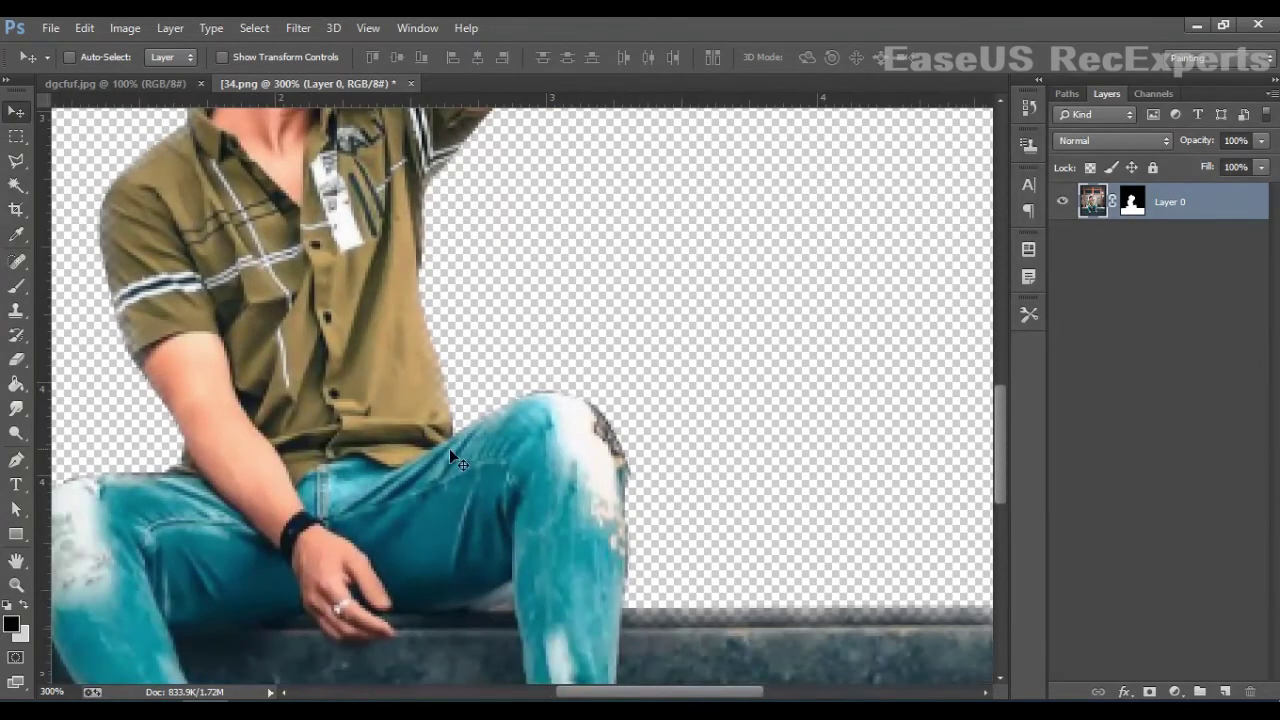
click(16, 359)
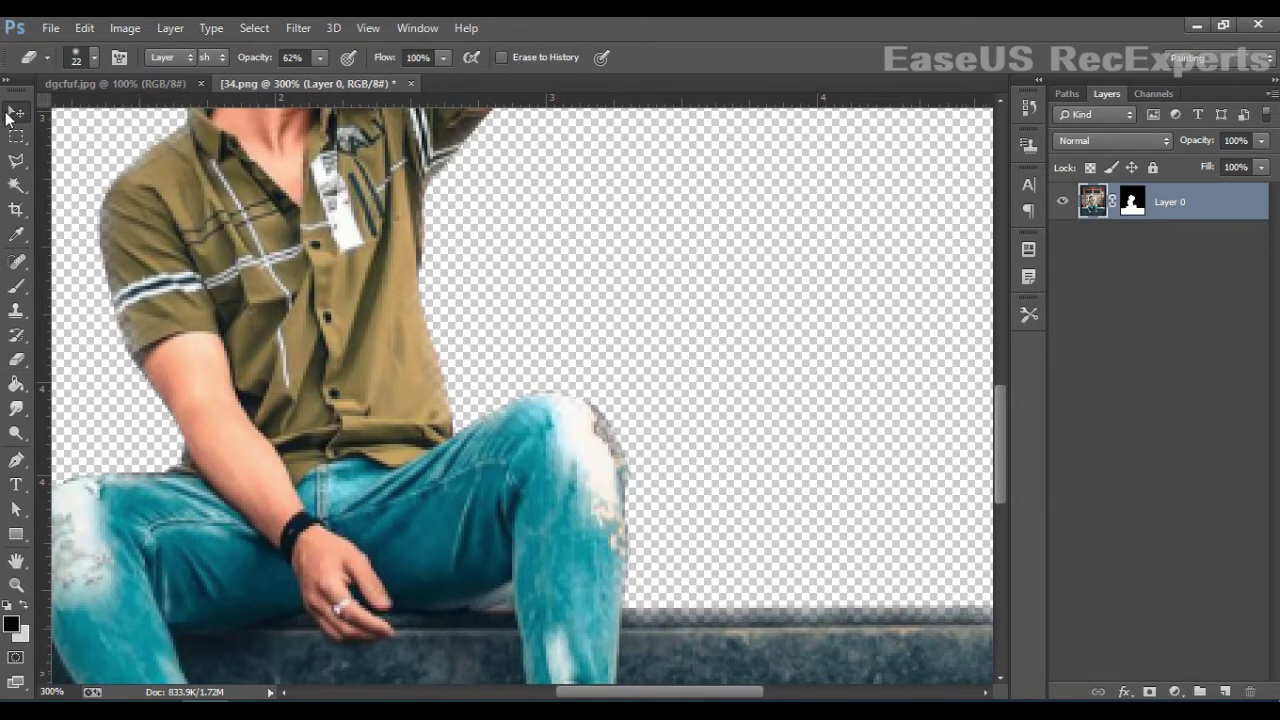
click(10, 114)
key(ctrl+minus)
key(ctrl+minus)
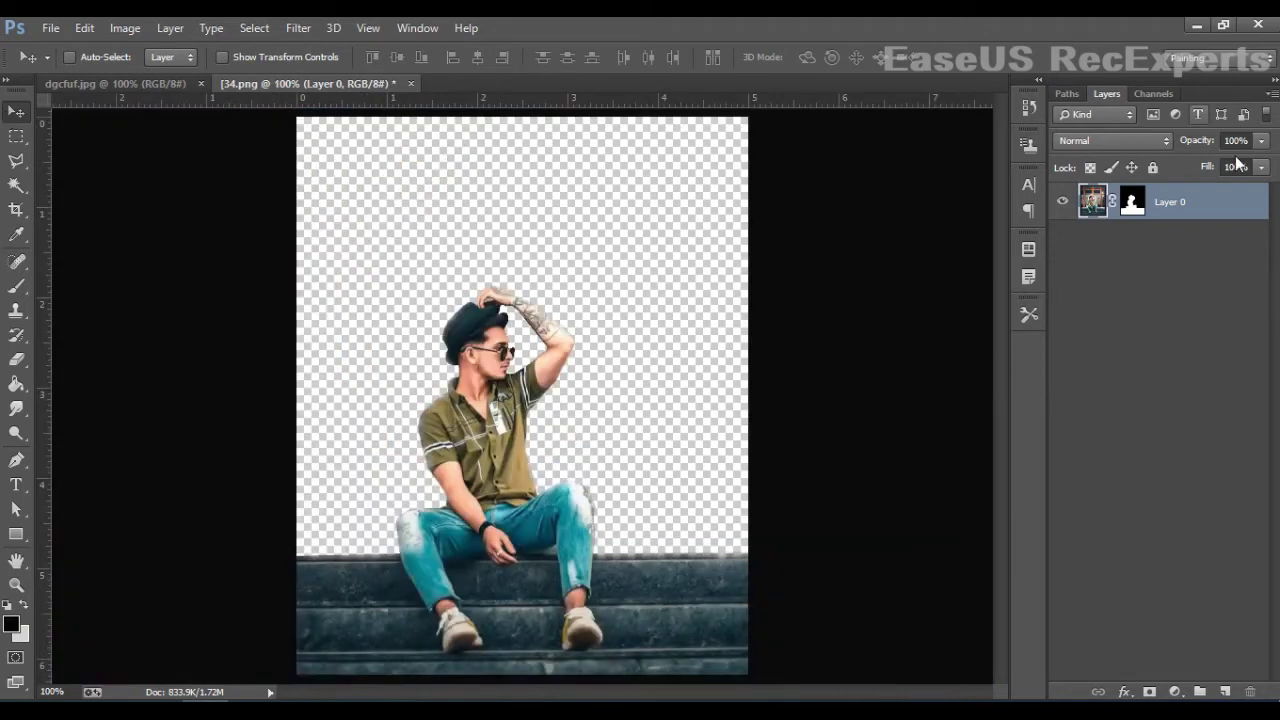
click(1068, 203)
click(1068, 203)
Bring the autumn park photo from dgcfuf.jpg into 34.png, place it beneath Layer 0 and move it down to meet the stairs
click(165, 88)
drag(590, 465, 450, 235)
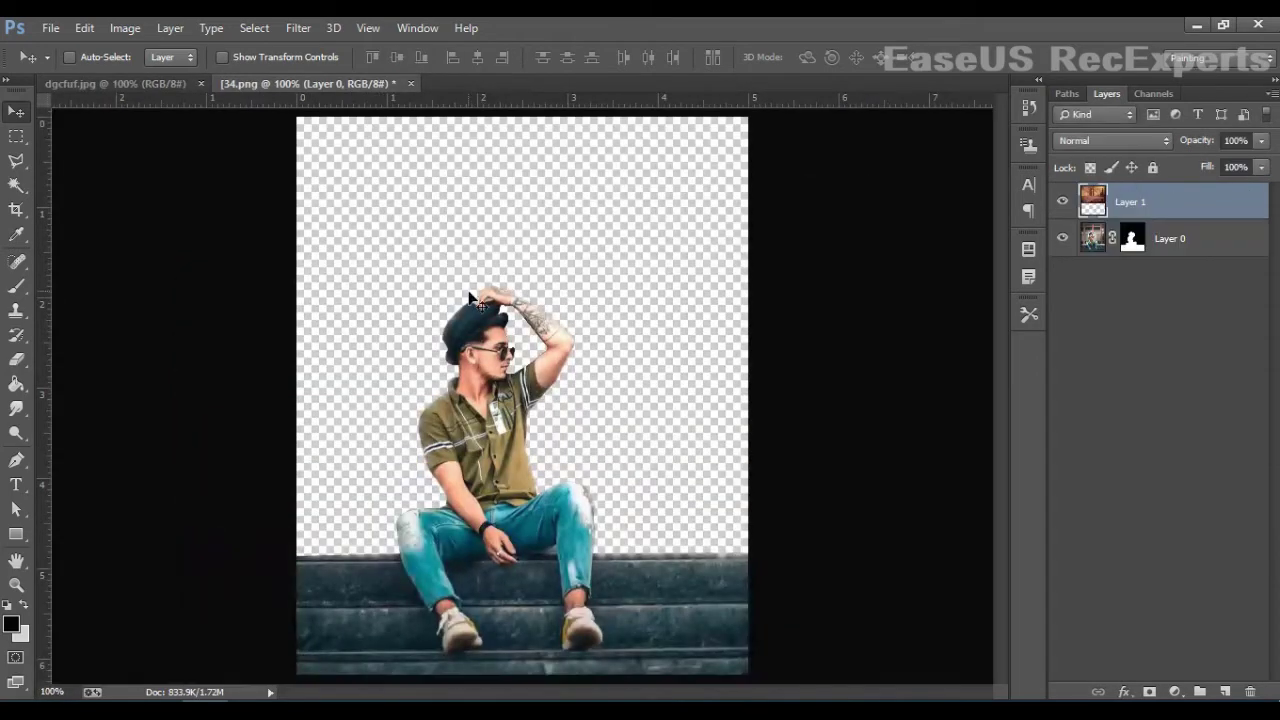
drag(532, 301, 560, 410)
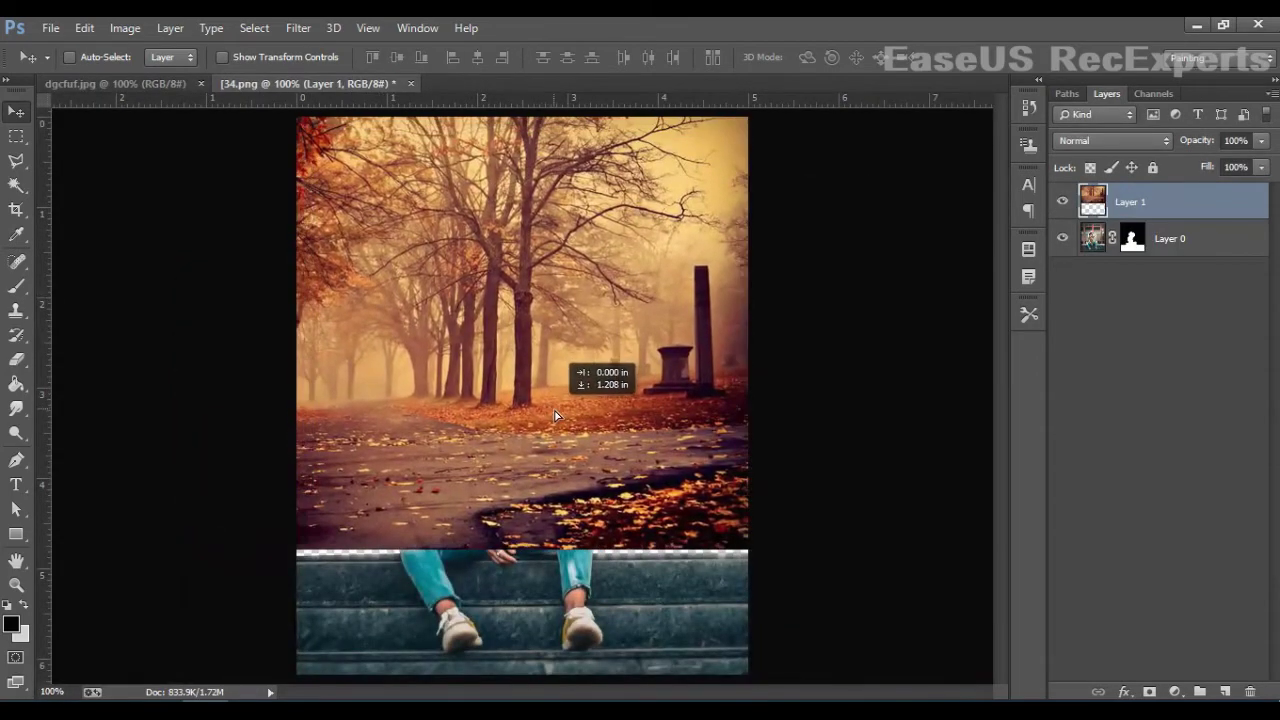
drag(1214, 211, 1215, 277)
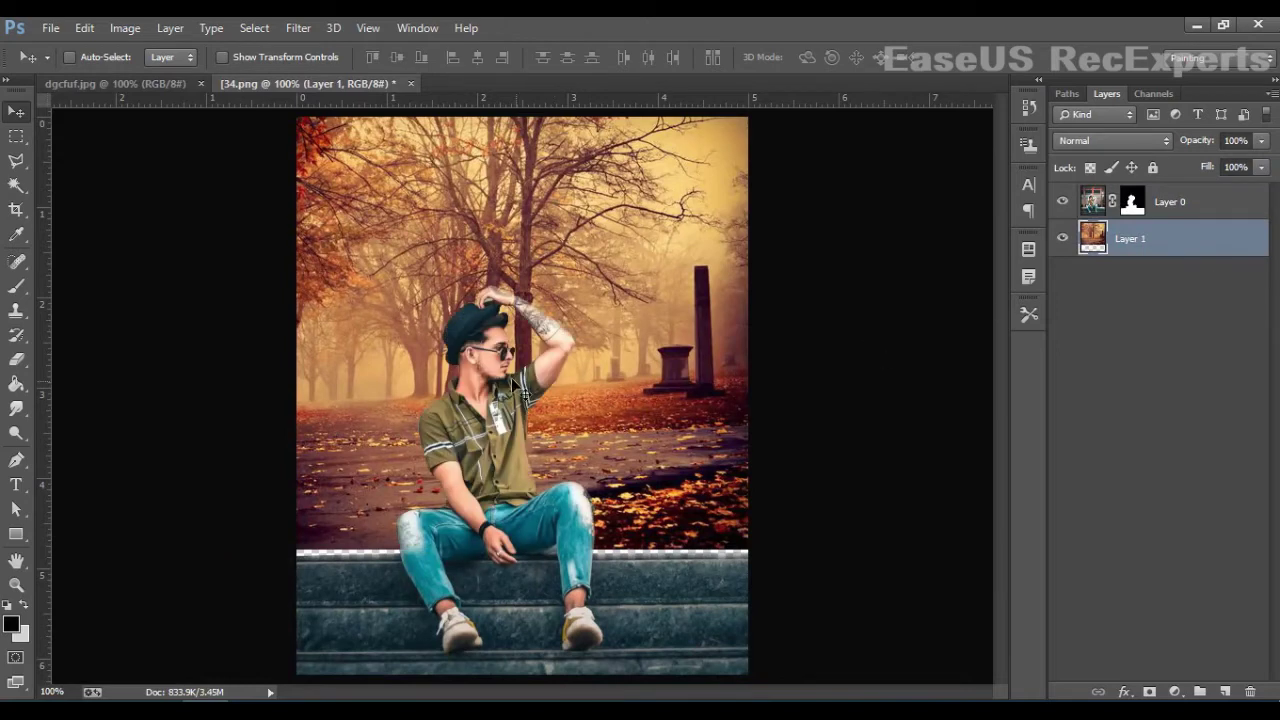
drag(642, 351, 643, 367)
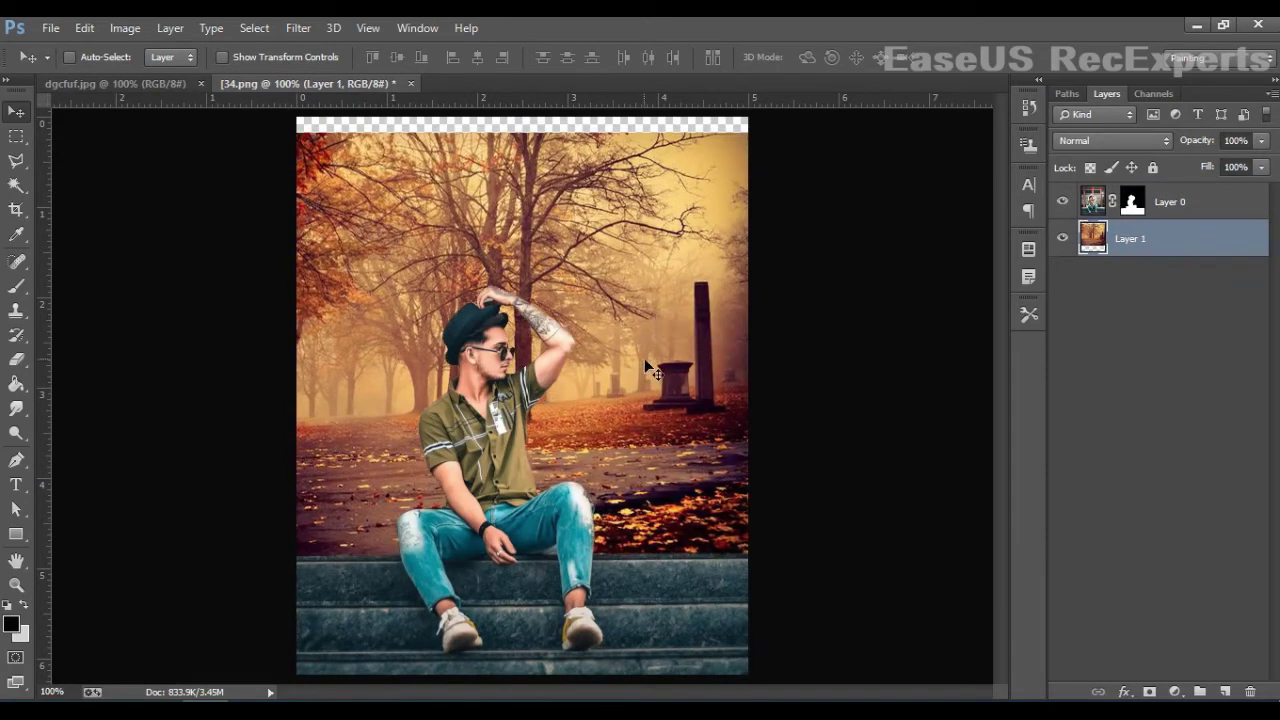
Stretch the autumn photo layer to 103.70% height so it reaches the upper canvas edge
key(ctrl+t)
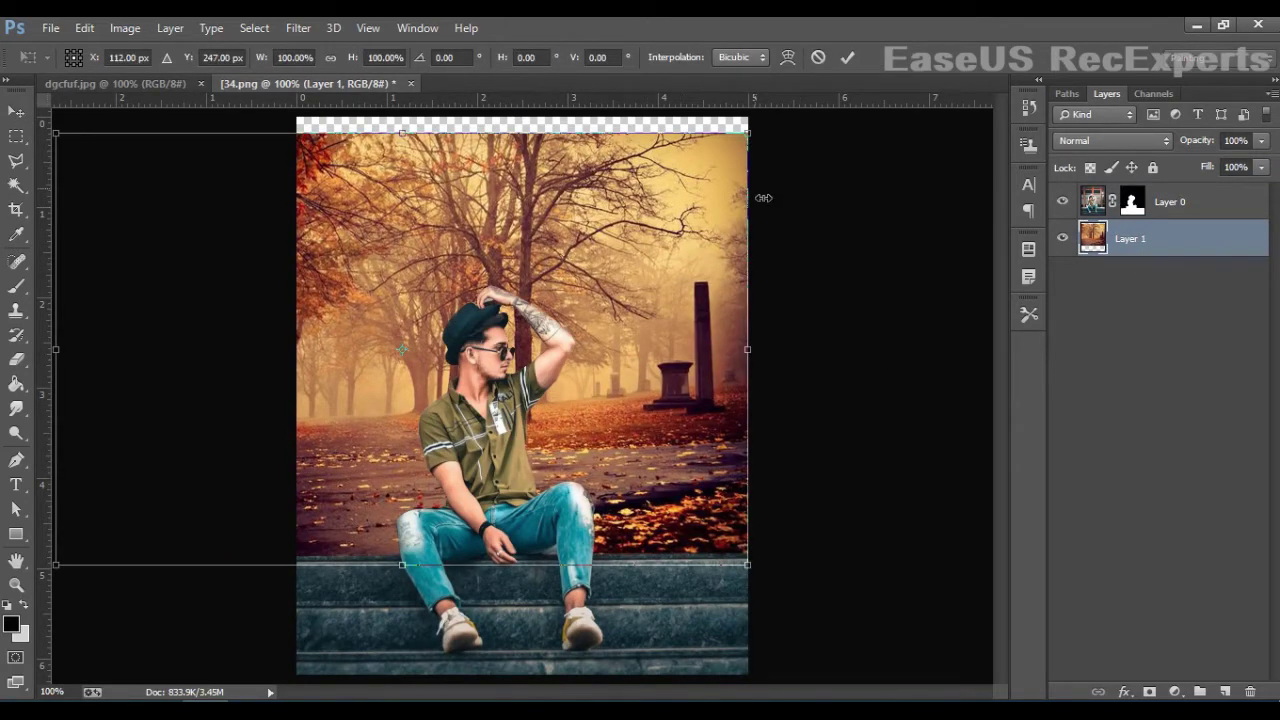
drag(670, 136, 671, 119)
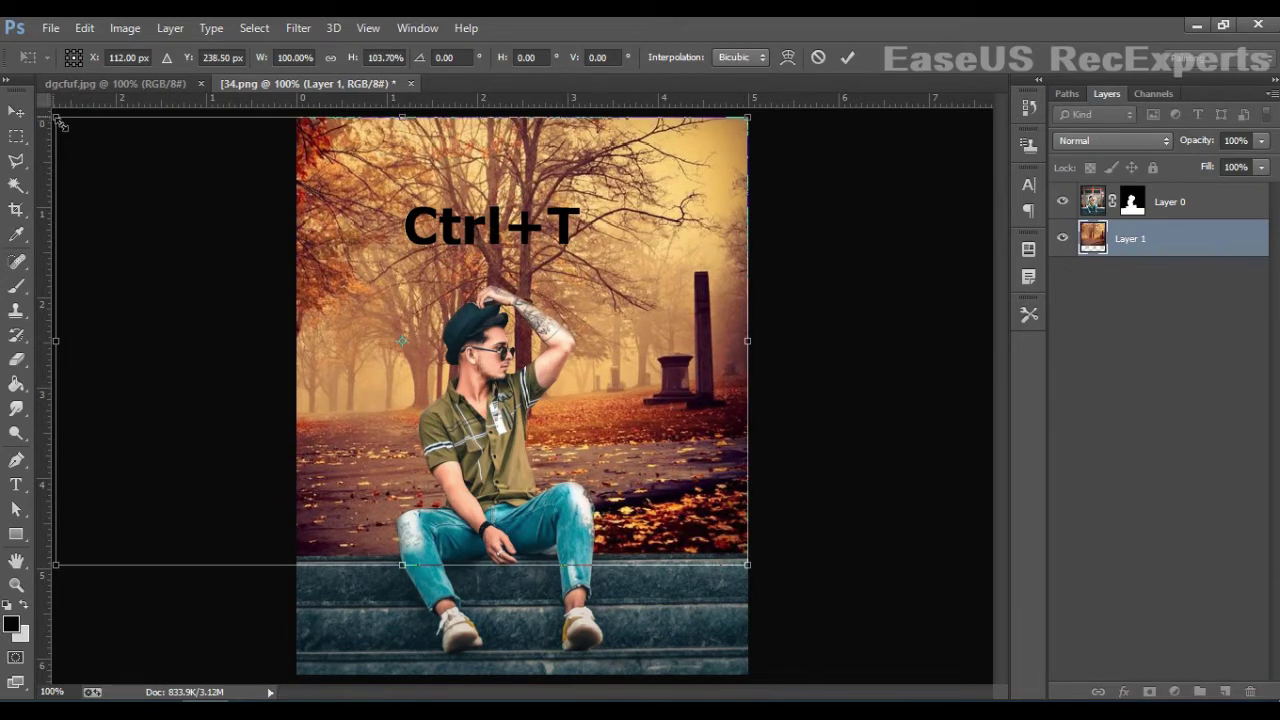
key(Return)
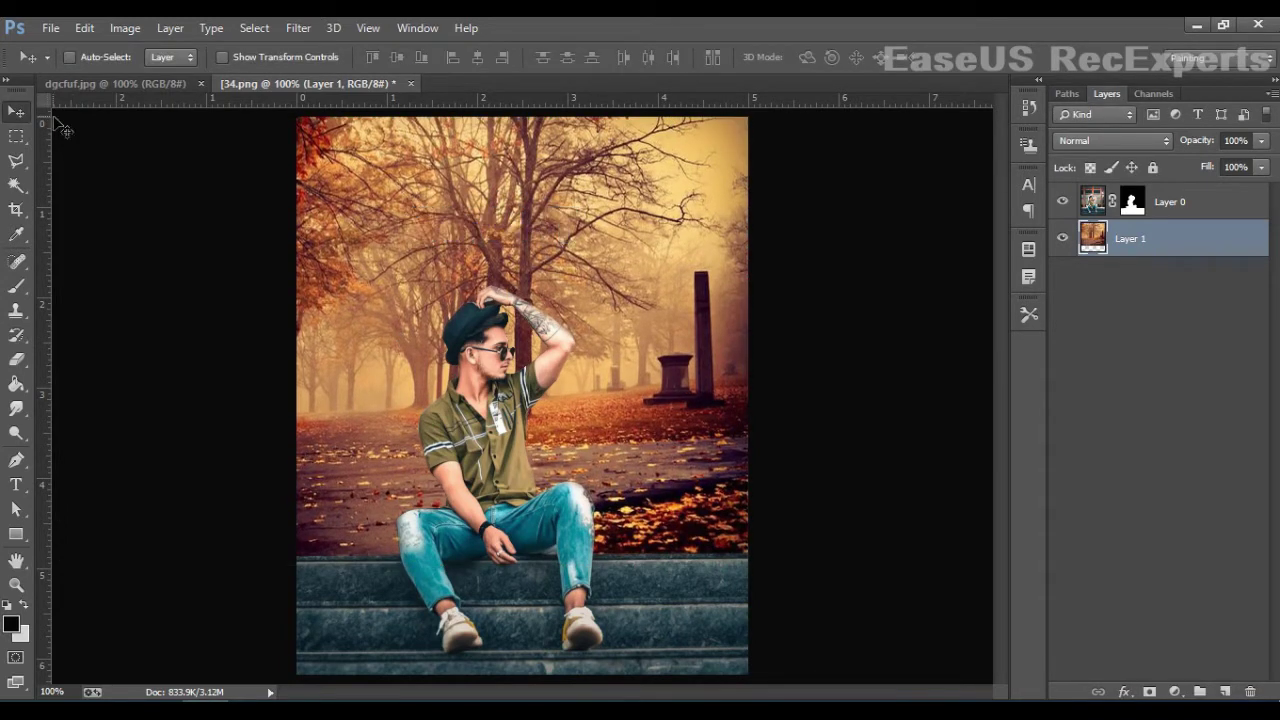
Undo the stretching, positioning and stacking of the autumn photo and remove its layer from the document
key(ctrl+z)
key(ctrl+z)
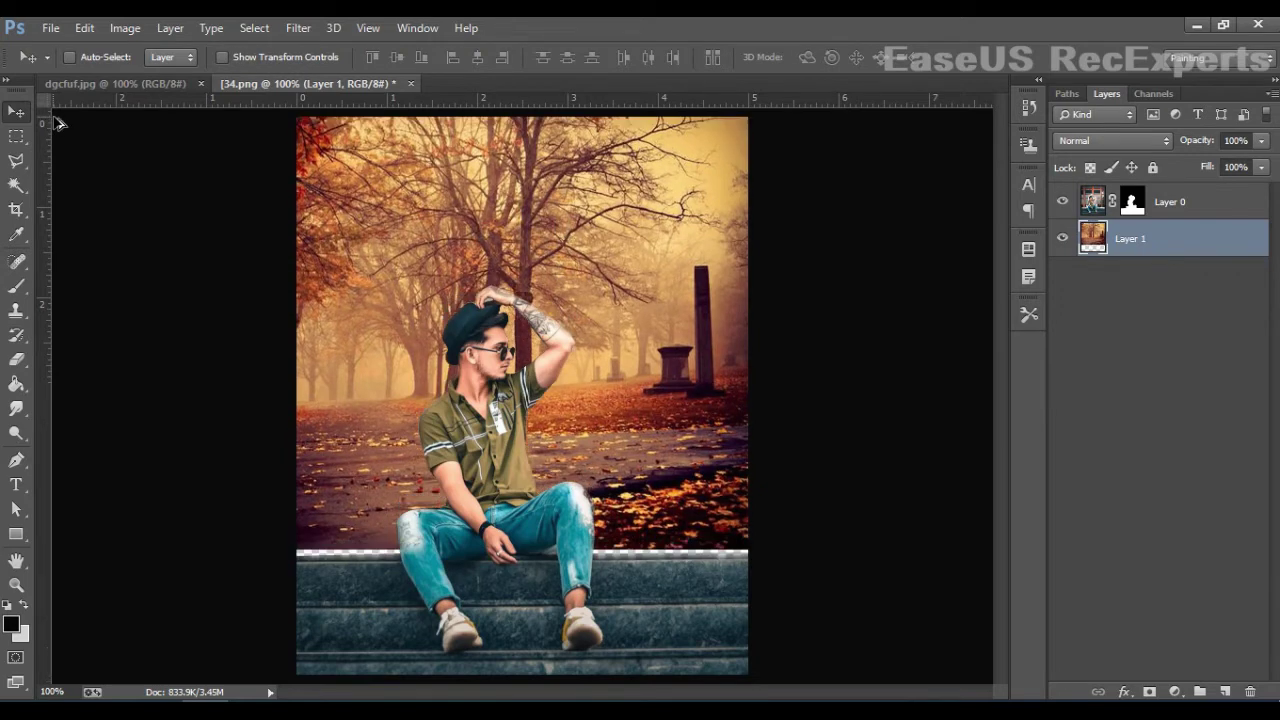
key(ctrl+bracketright)
key(shift+Up)
key(shift+Up)
key(shift+Up)
key(shift+Up)
key(shift+Up)
key(shift+Up)
key(shift+Up)
key(shift+Up)
key(shift+Up)
key(shift+Up)
key(shift+Up)
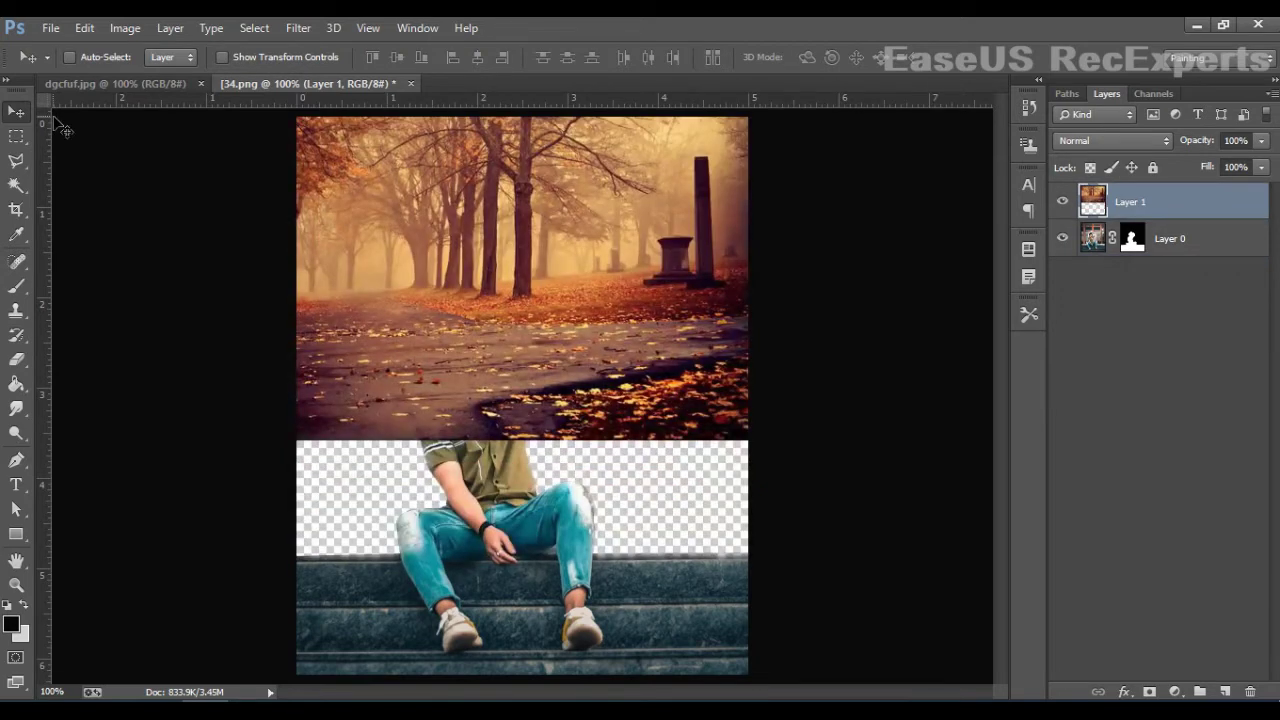
key(Delete)
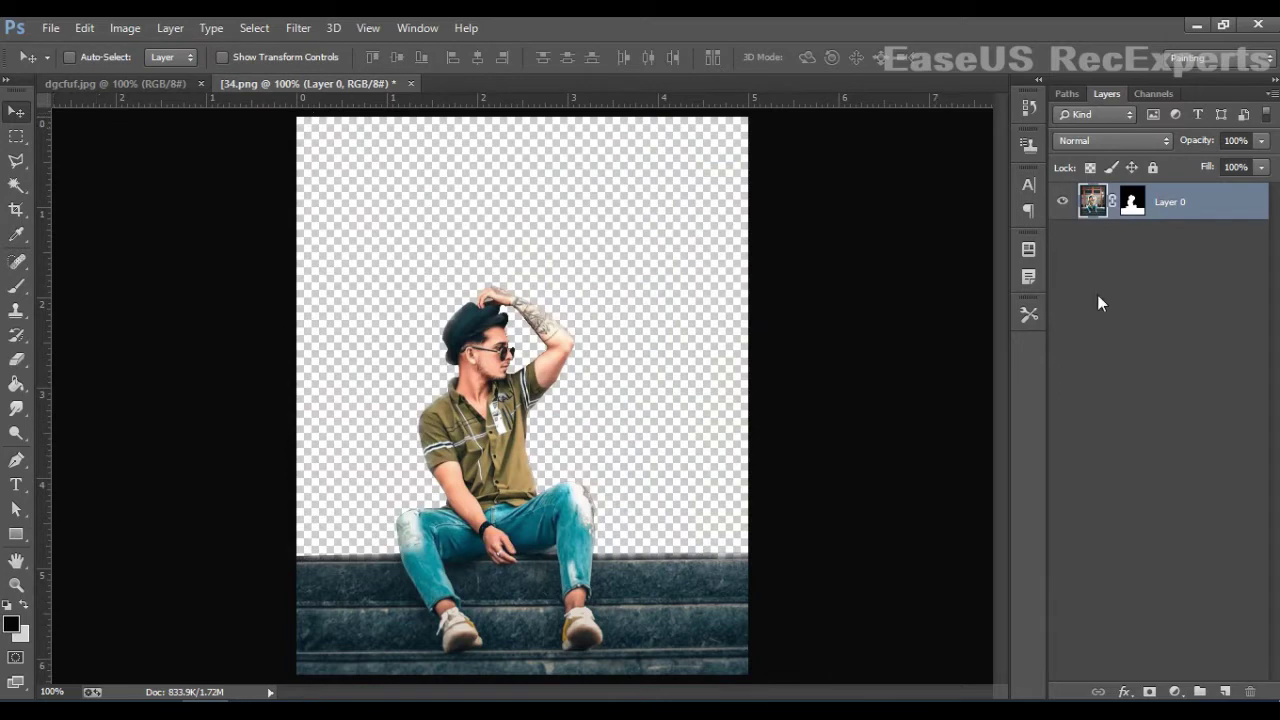
Make Layer 0 visible in Z37.psd and place guides along all four edges of the canvas
click(1066, 201)
click(1069, 202)
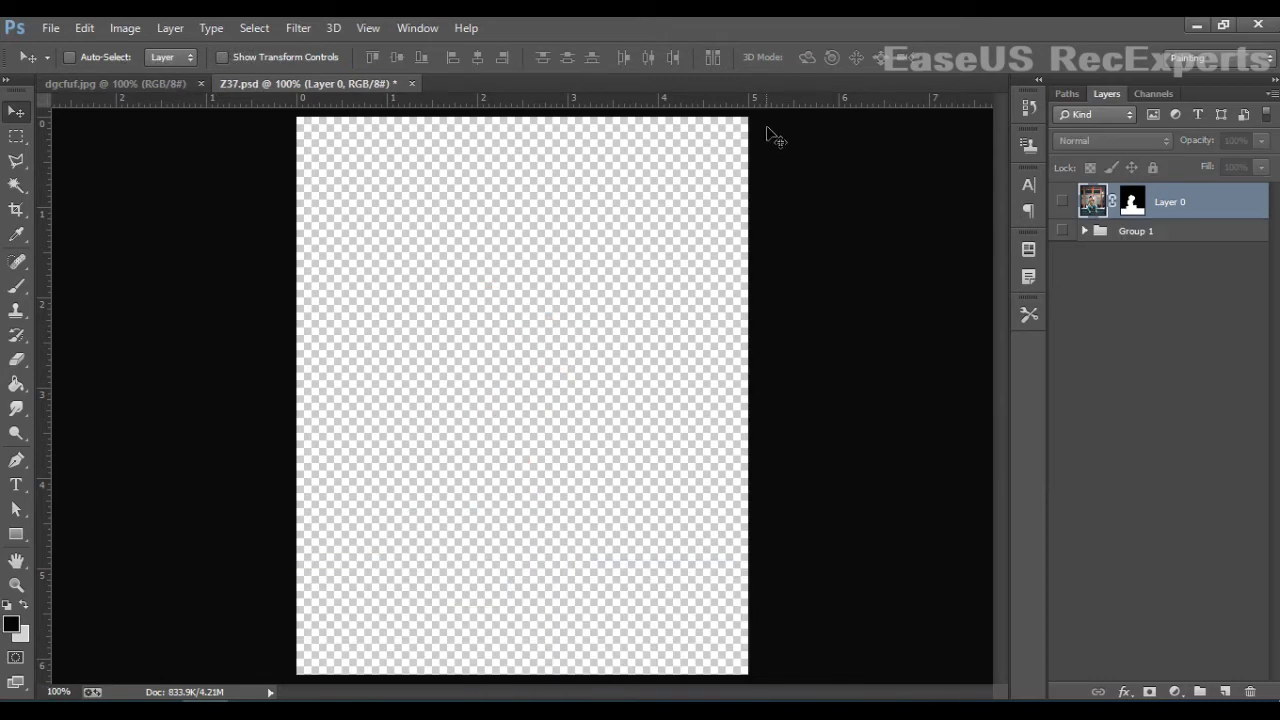
click(1063, 202)
click(1063, 202)
click(1063, 202)
drag(808, 101, 945, 675)
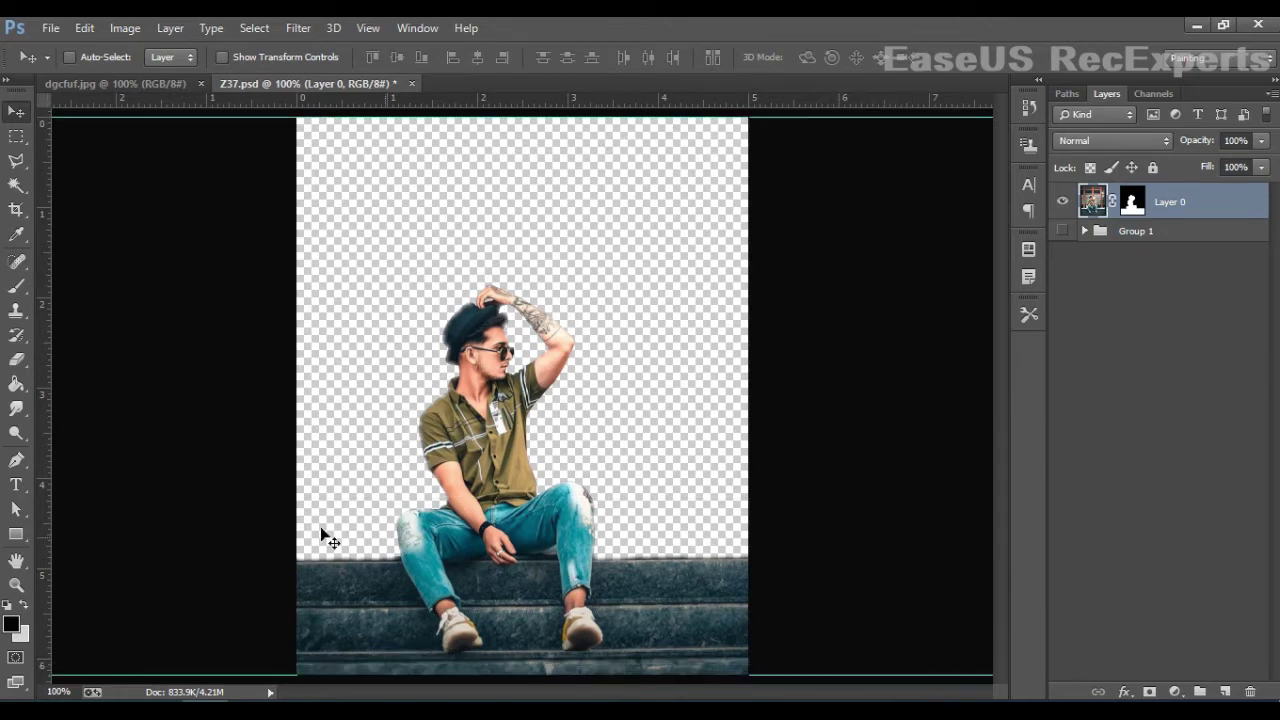
drag(40, 472, 750, 482)
drag(44, 383, 297, 381)
click(1062, 203)
click(1062, 203)
Copy the autumn park photo from dgcfuf.jpg into Z37.psd and place its layer directly beneath Layer 0
click(114, 86)
drag(458, 305, 392, 249)
drag(565, 275, 669, 340)
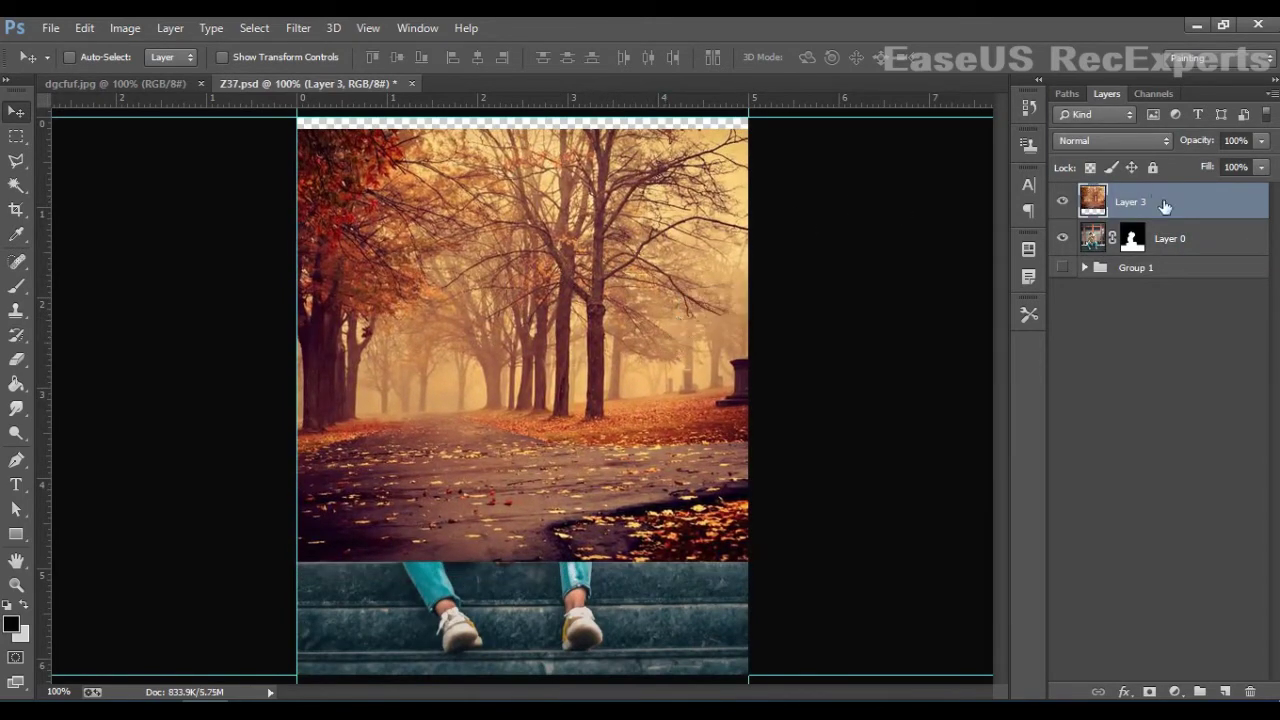
drag(1165, 207, 1158, 252)
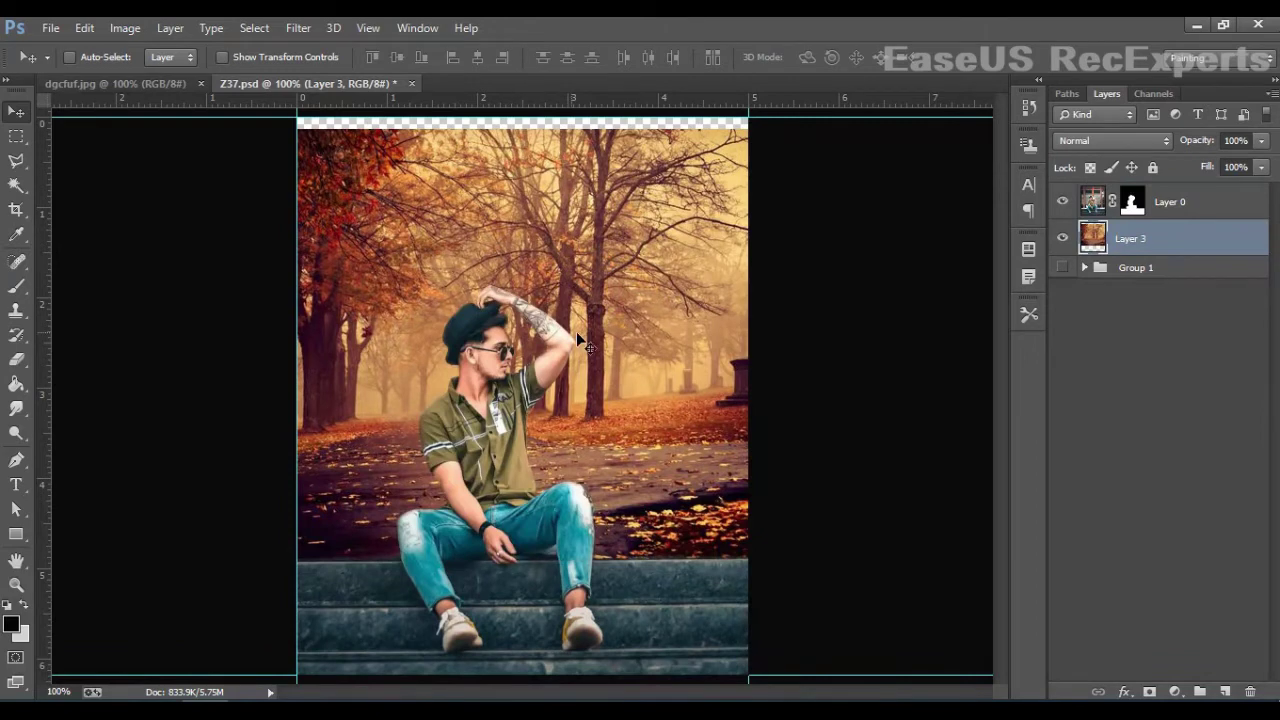
Reposition the autumn background and scale it to 98.78% width and 107.61% height to fill the canvas above the stairs
drag(590, 340, 577, 318)
key(ctrl+t)
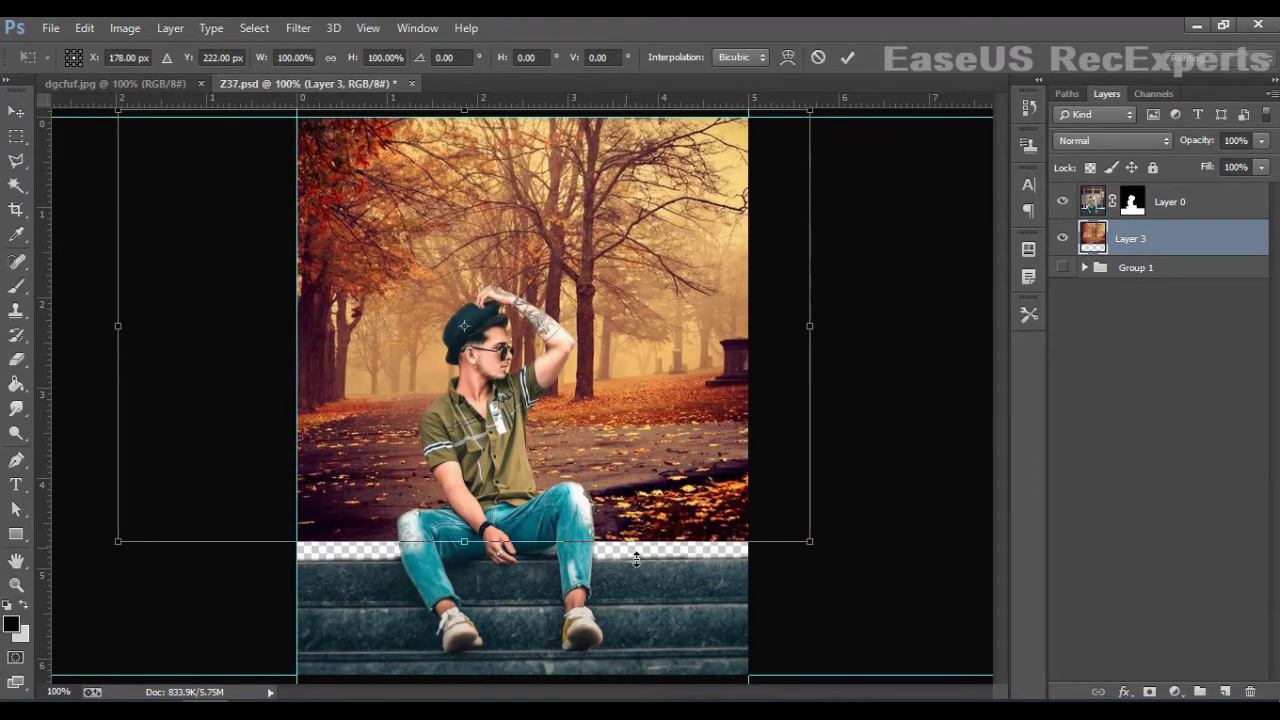
drag(636, 558, 638, 592)
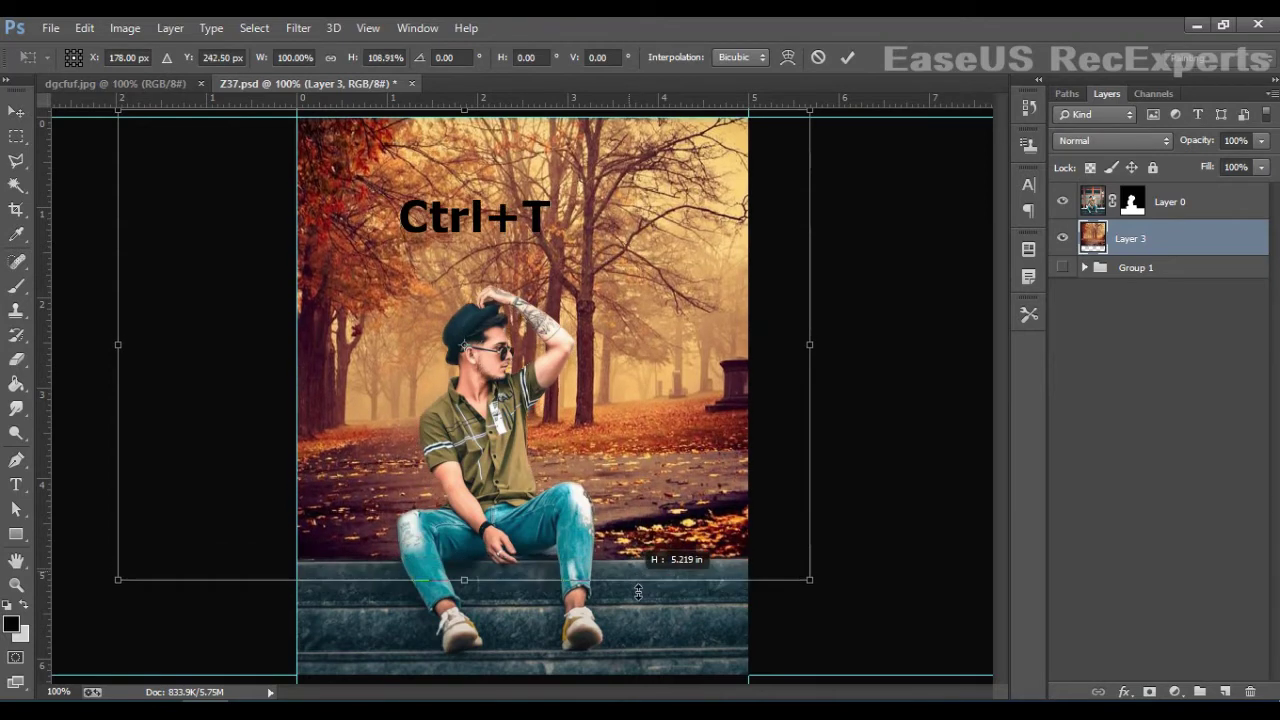
drag(645, 511, 697, 510)
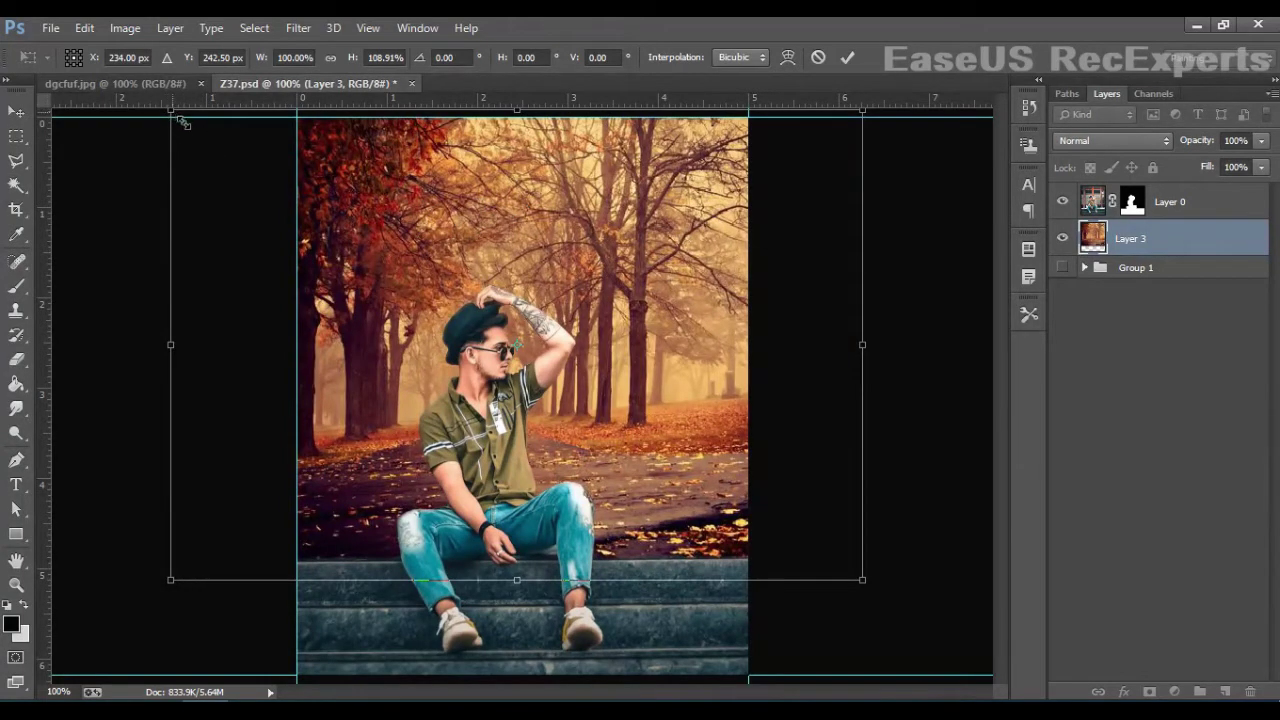
drag(178, 116, 187, 121)
drag(341, 228, 342, 237)
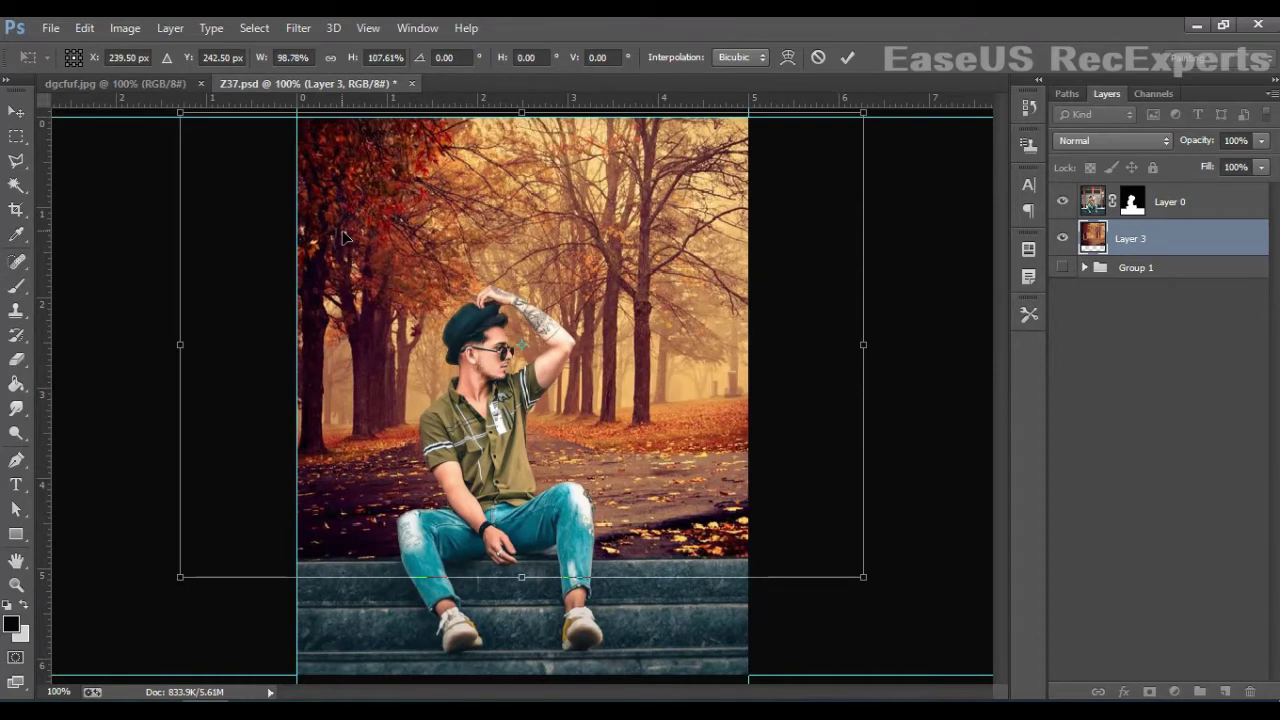
key(Return)
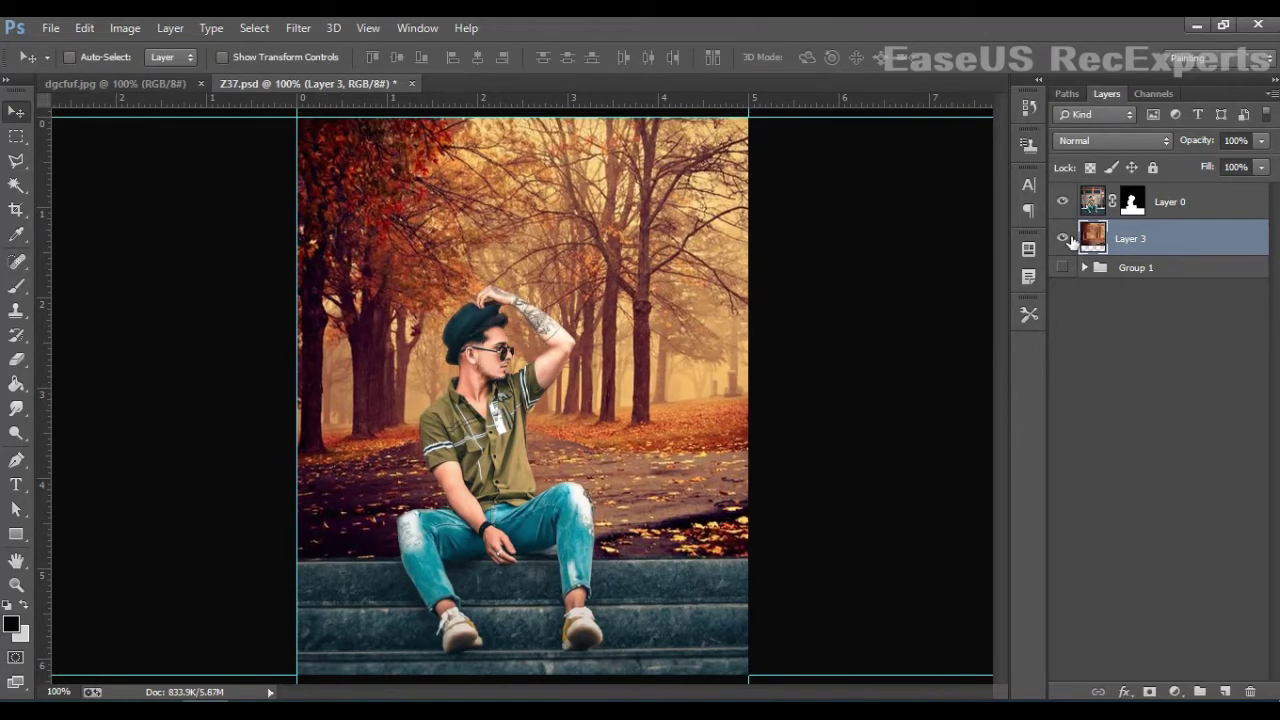
Compare the picture with and without the autumn background, and shift that background slightly to the right behind the man
click(1064, 238)
click(1064, 238)
drag(661, 323, 685, 321)
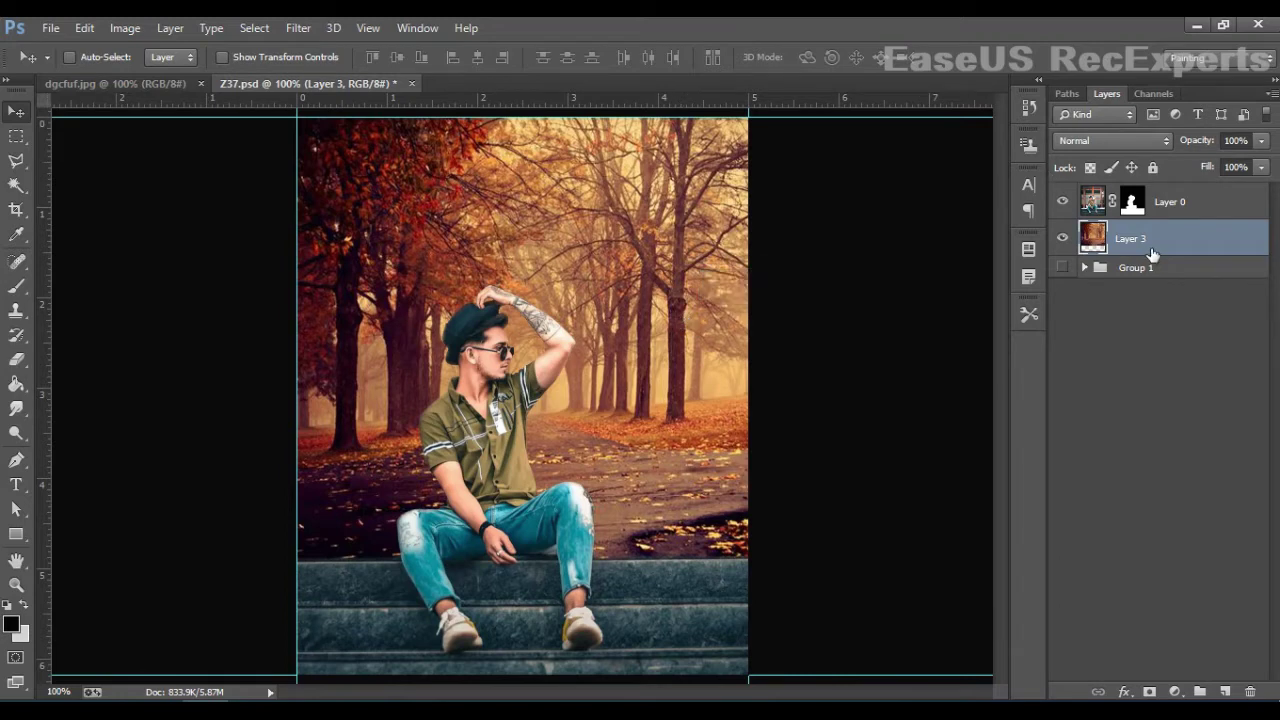
Apply a Gaussian Blur with a radius of 3.1 pixels to the autumn background layer
click(299, 28)
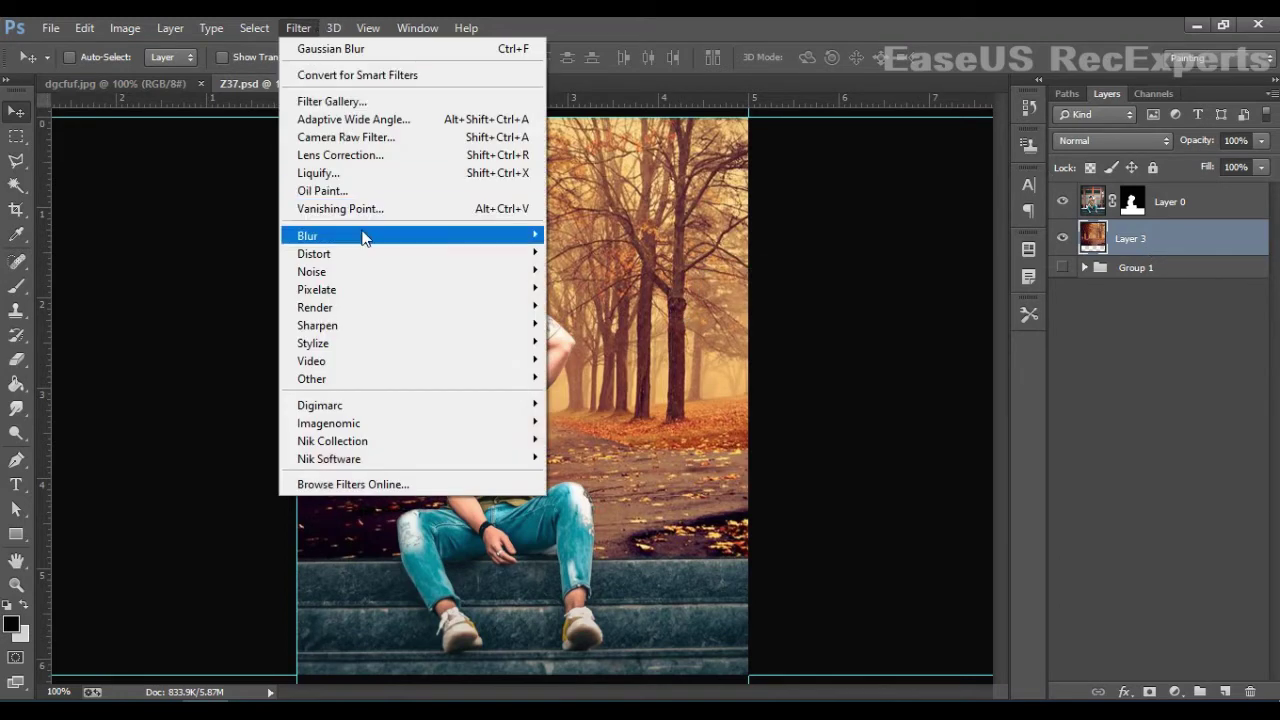
mouse_move(362, 240)
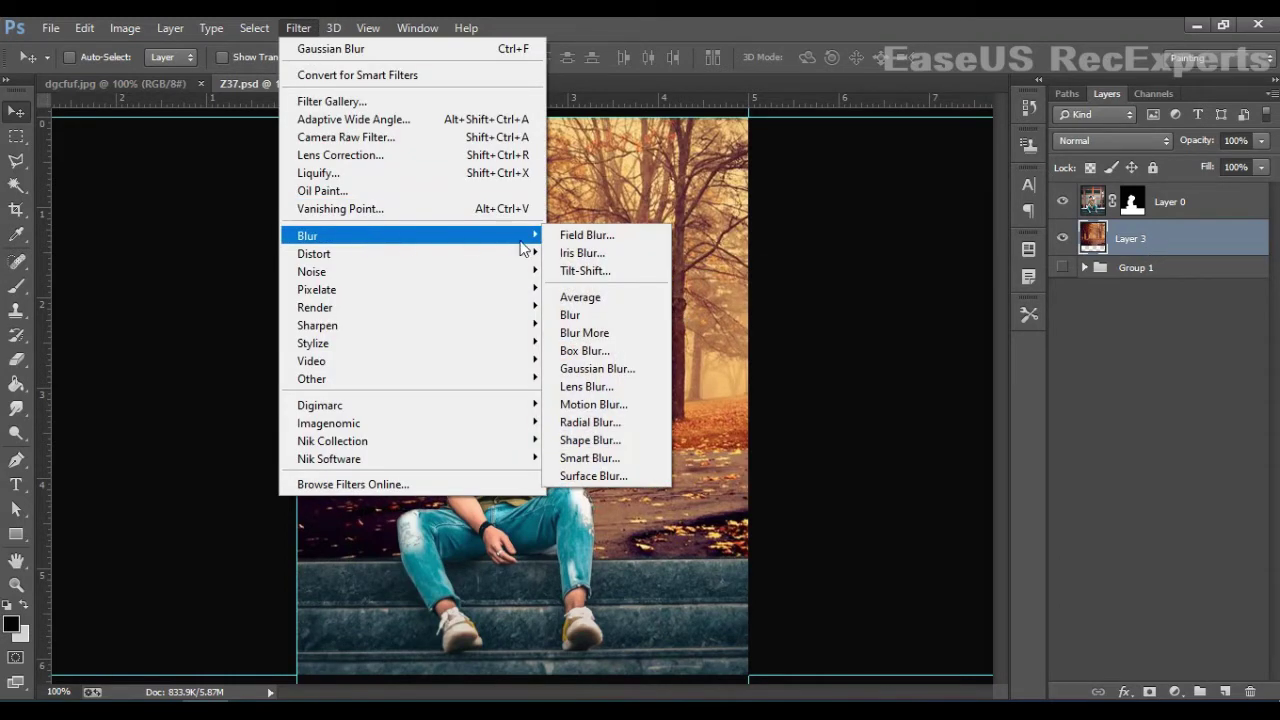
click(597, 368)
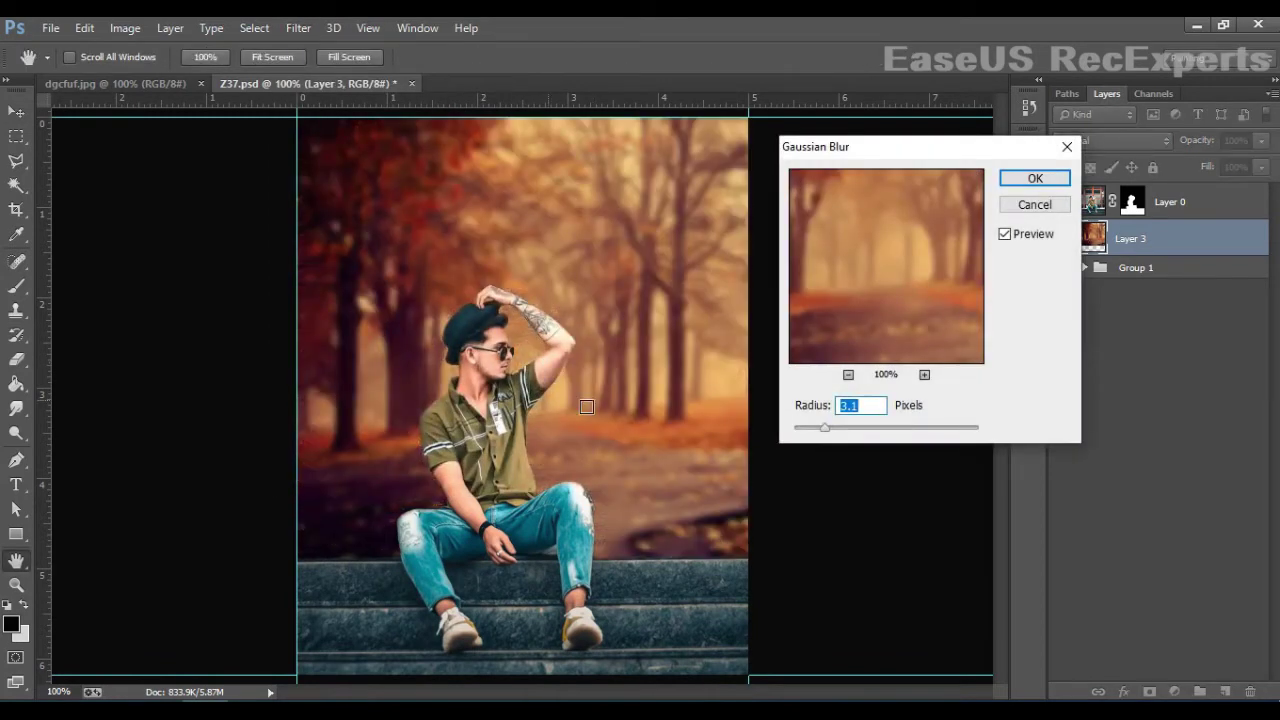
click(1023, 177)
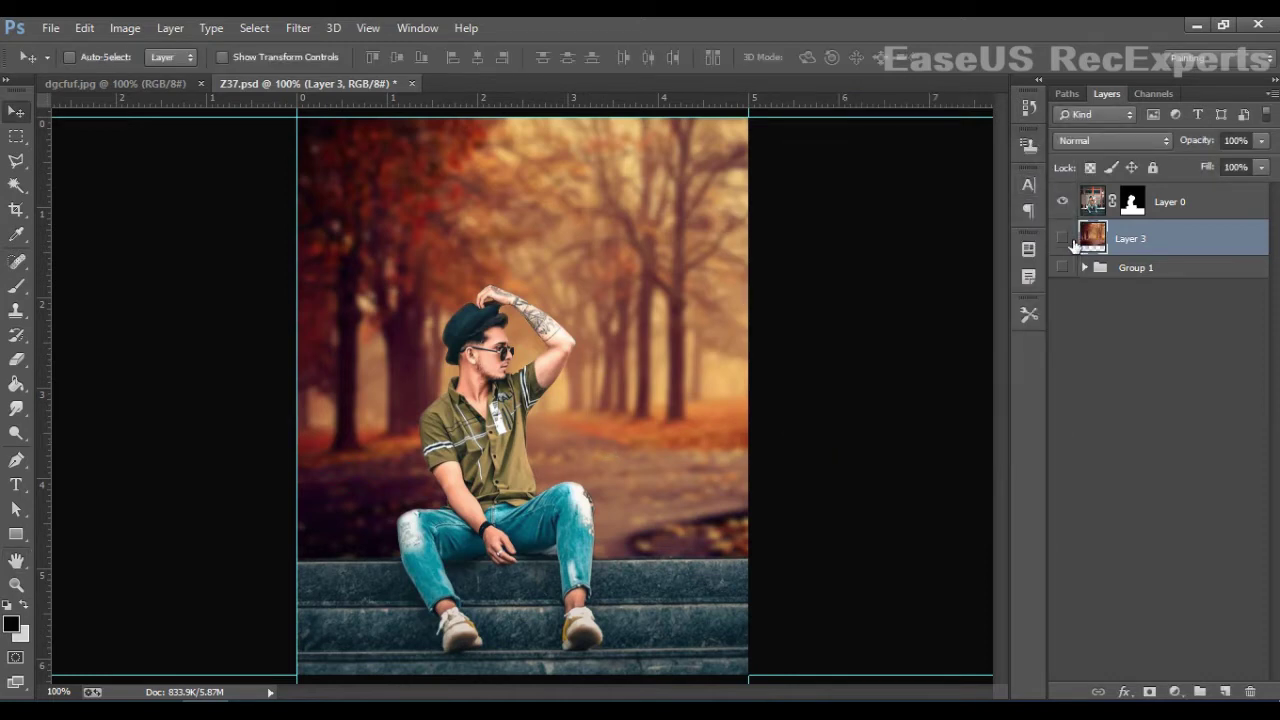
Compare the cutout with and without the blurred autumn background by toggling that layer's visibility
click(1063, 238)
click(1063, 238)
click(1065, 238)
click(1065, 238)
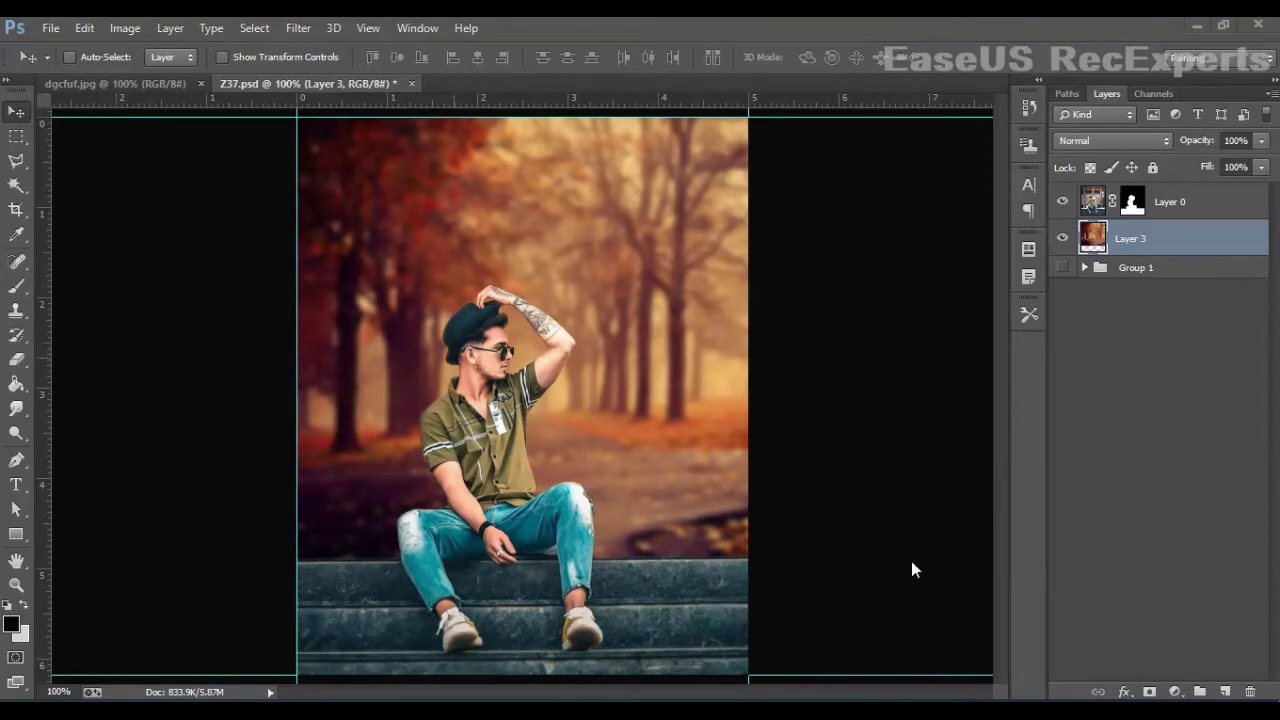
click(1063, 239)
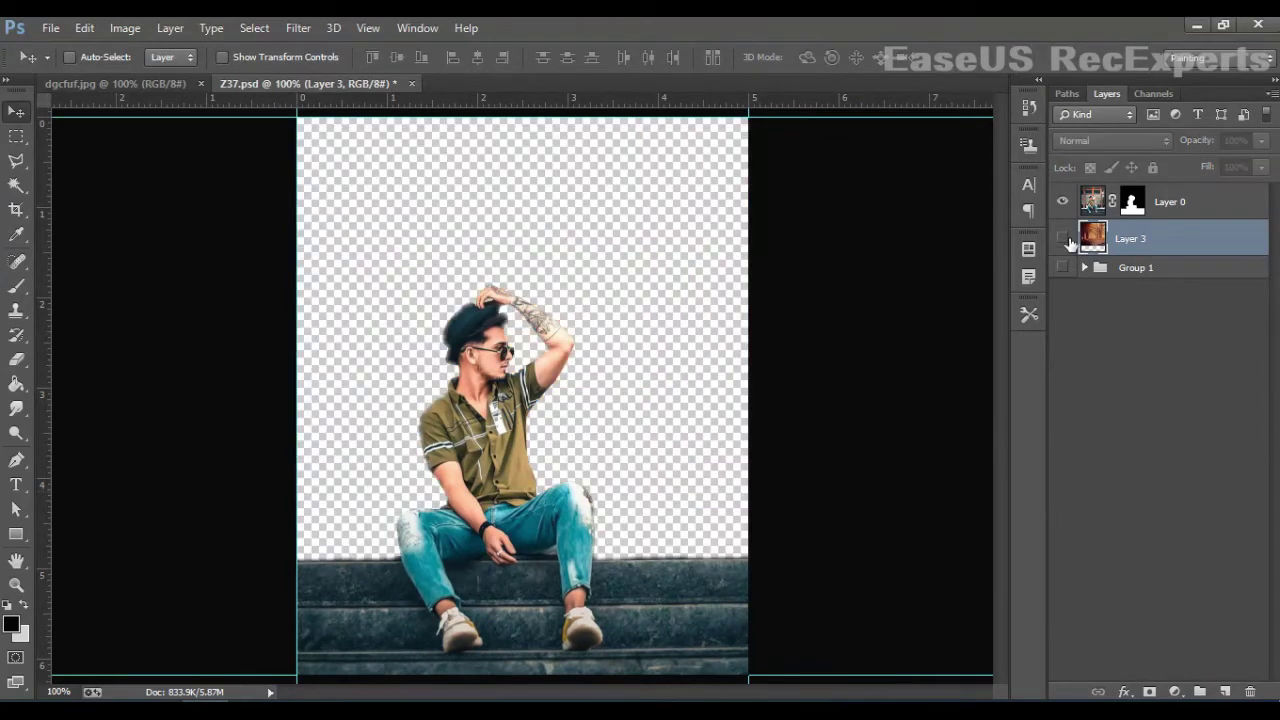
click(1063, 239)
click(1063, 239)
click(1063, 239)
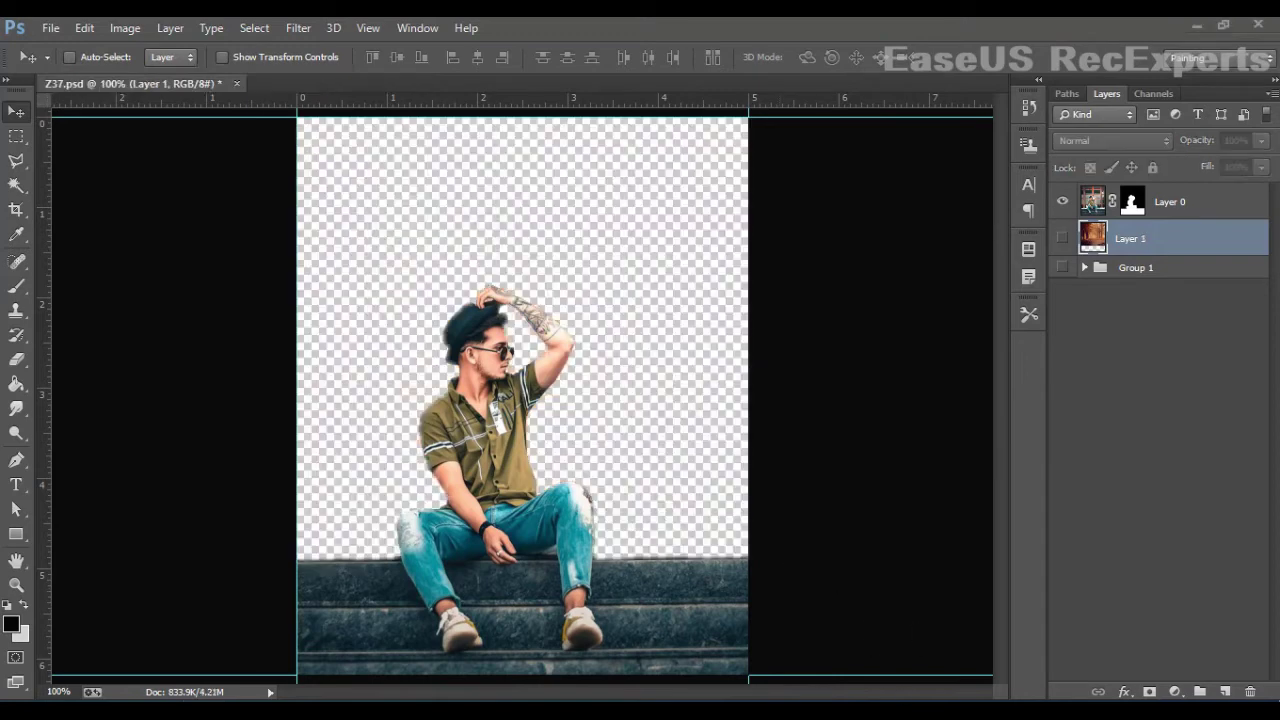
click(1066, 240)
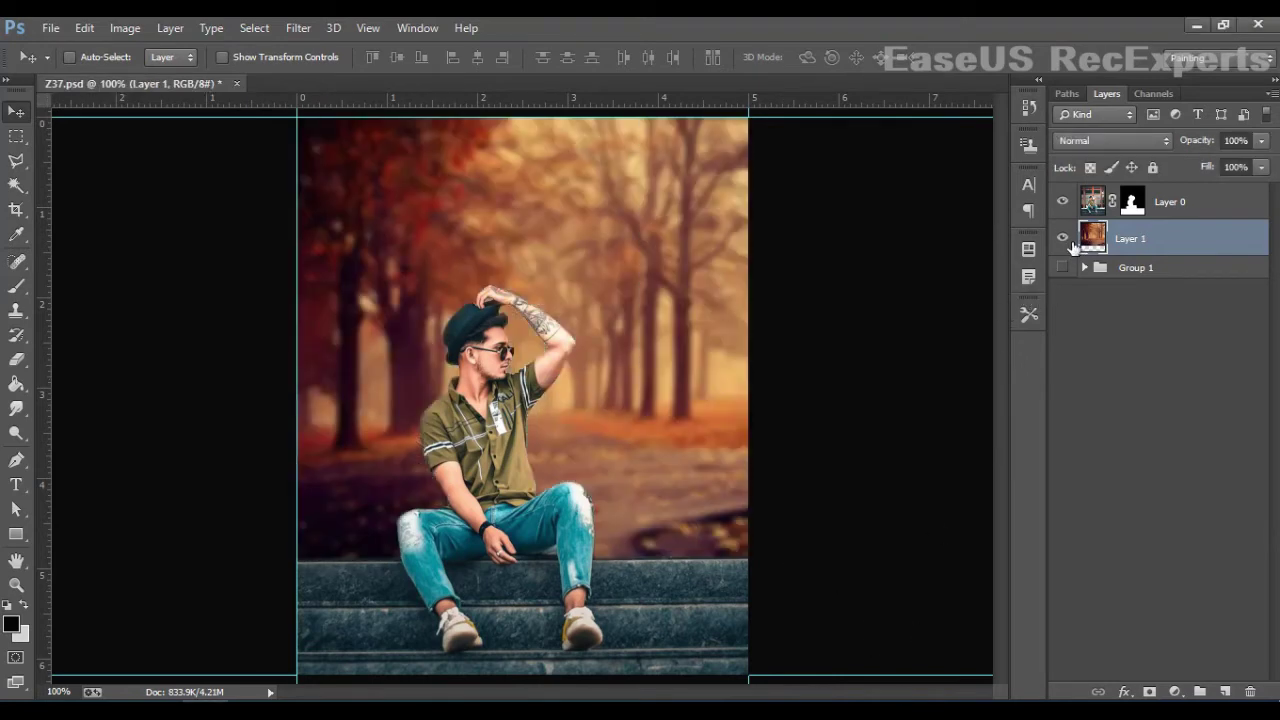
click(1066, 240)
click(1066, 240)
click(1066, 240)
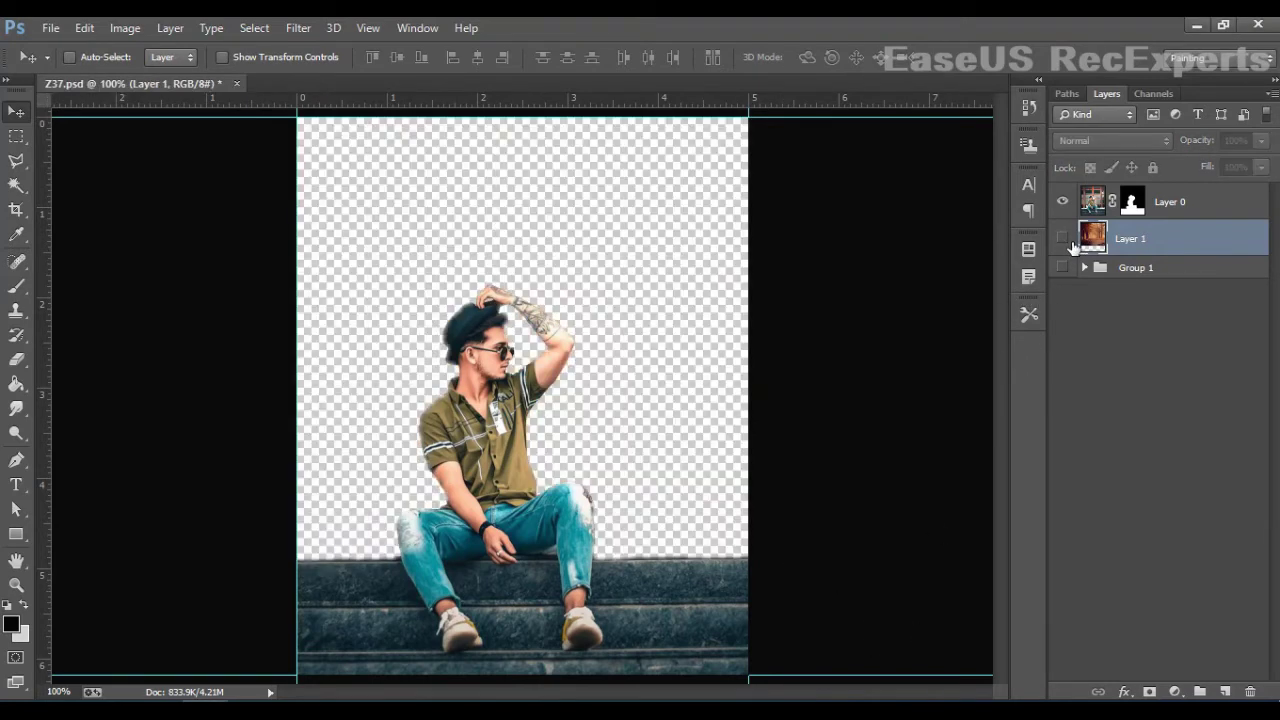
click(1066, 240)
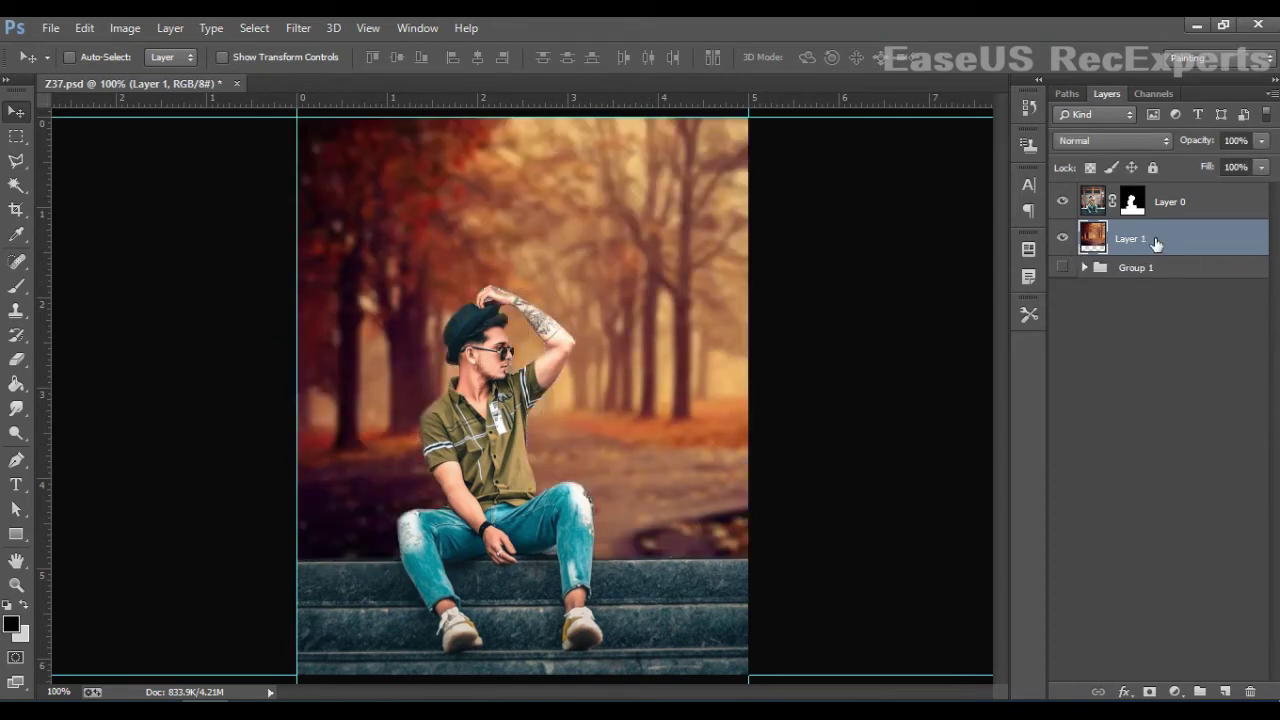
Add a Gradient fill layer above Layer 0 using the faint grey-to-transparent gradient preset
click(1199, 204)
click(1175, 691)
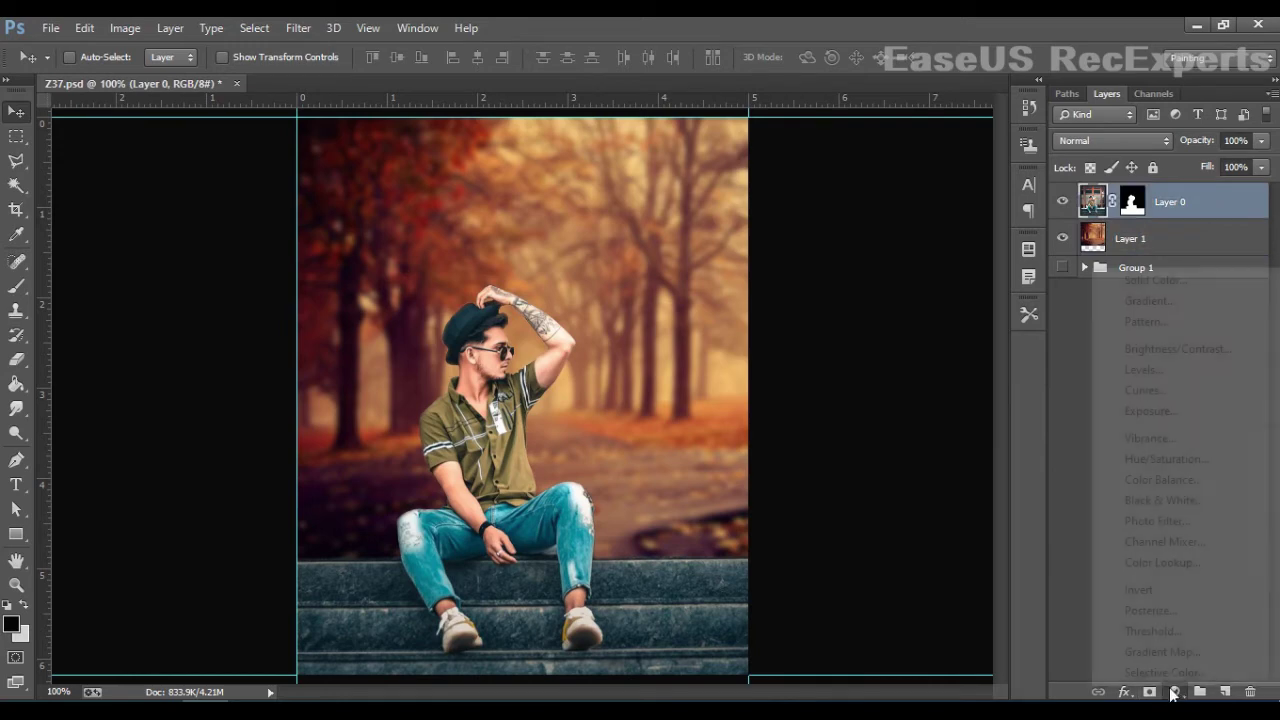
click(1156, 304)
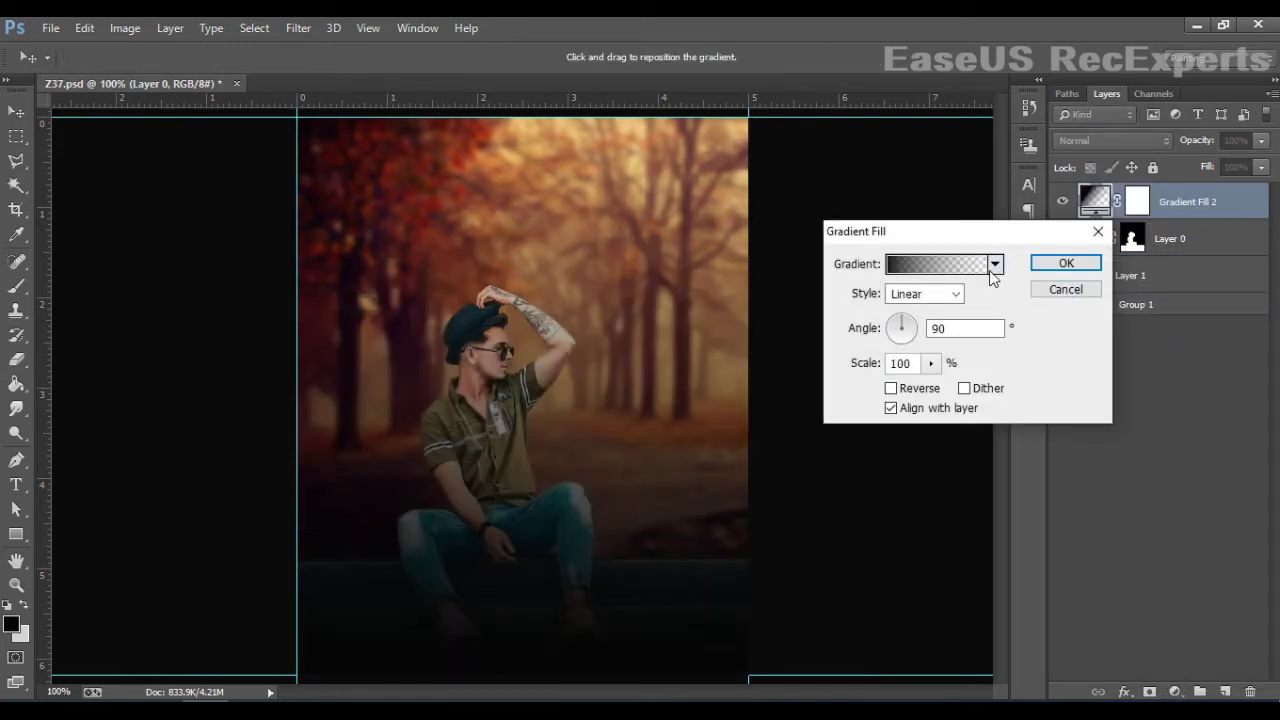
click(995, 265)
click(955, 377)
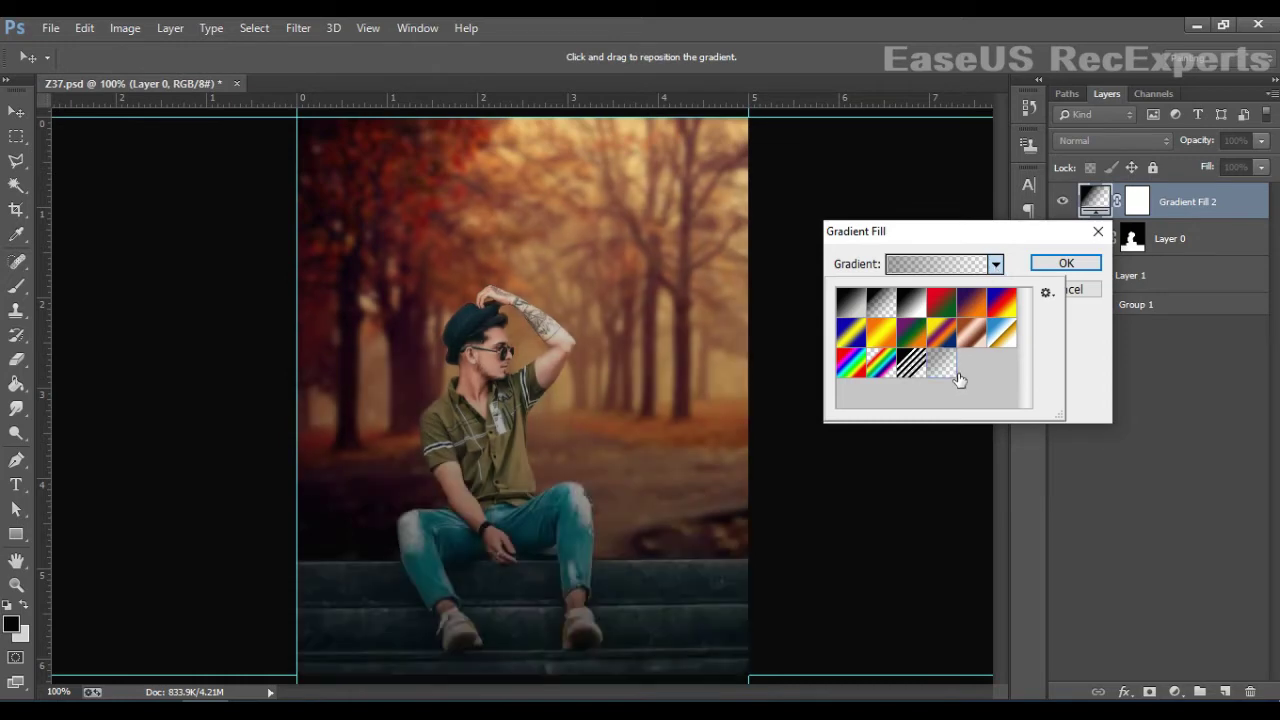
click(995, 264)
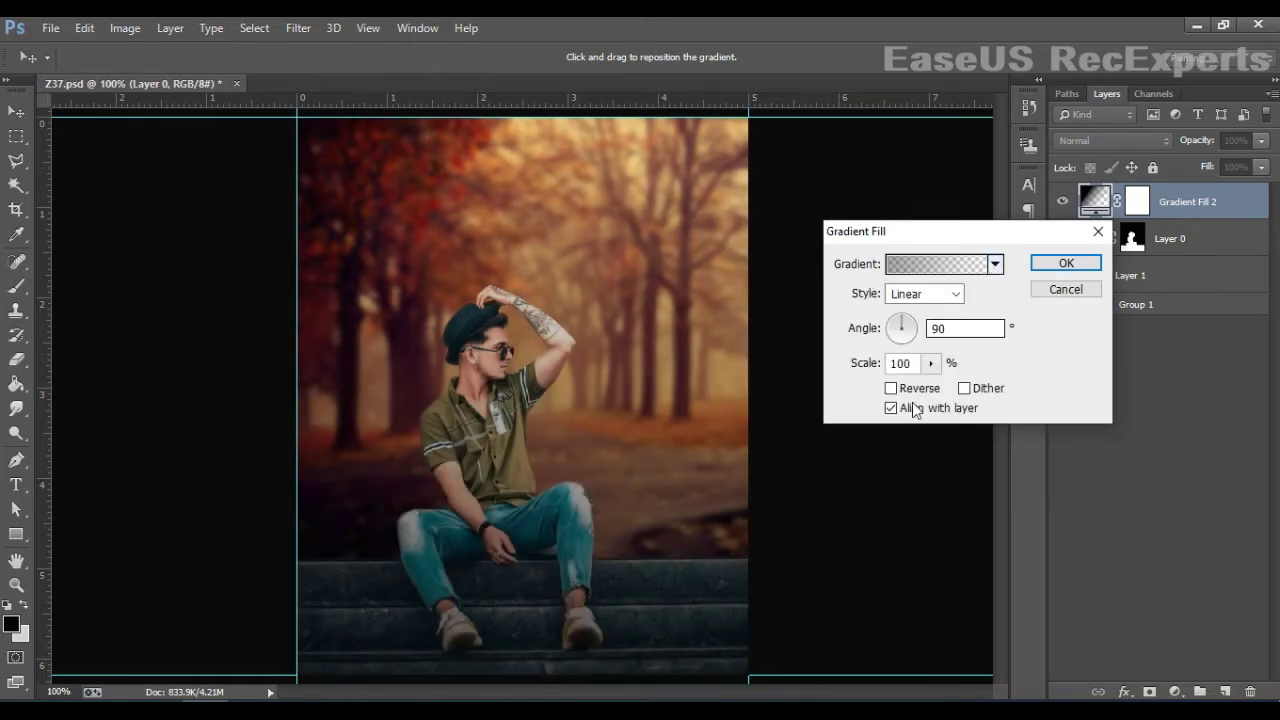
Reverse the gradient fill, change its style to Radial, and shift its centre slightly upward to form a vignette
click(891, 389)
click(930, 364)
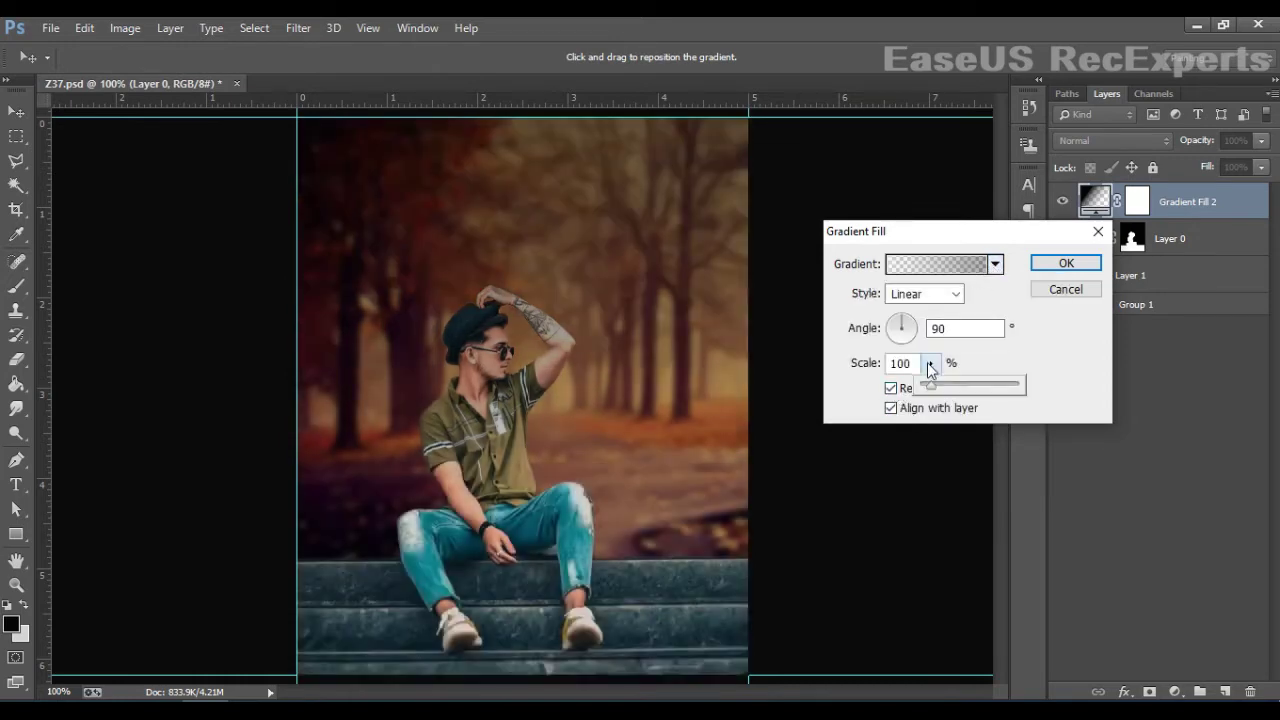
click(930, 366)
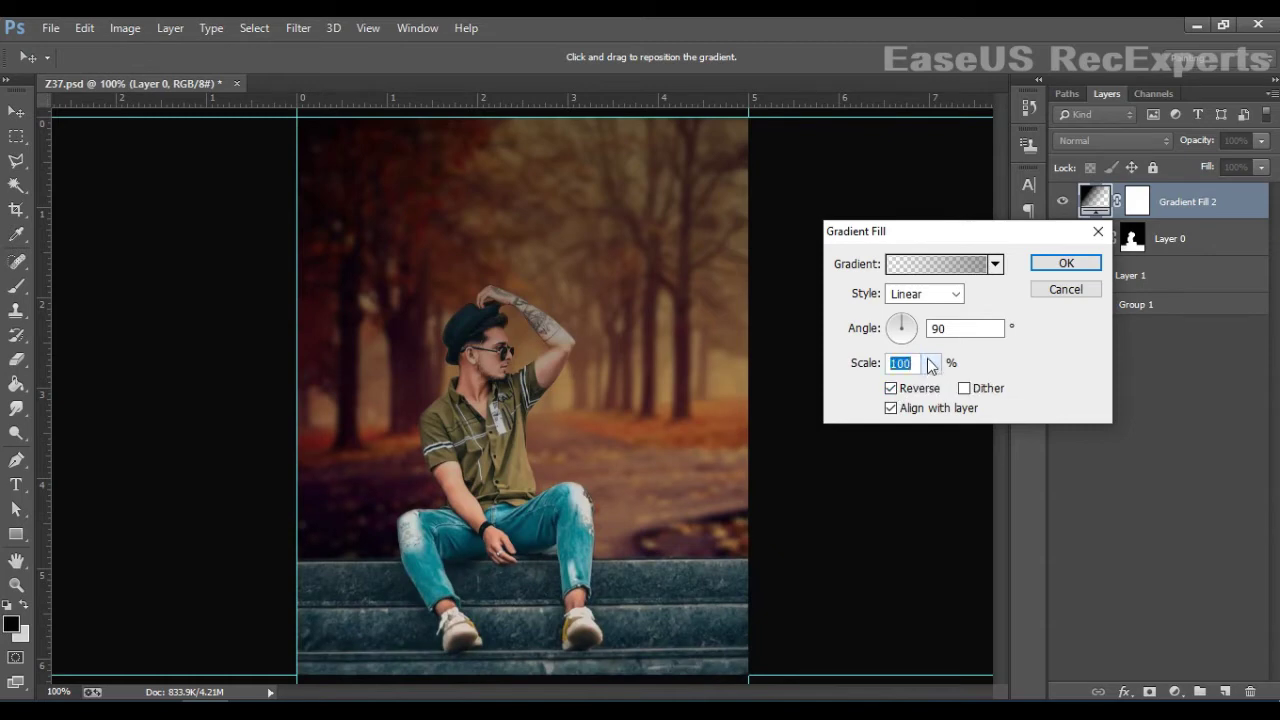
click(919, 295)
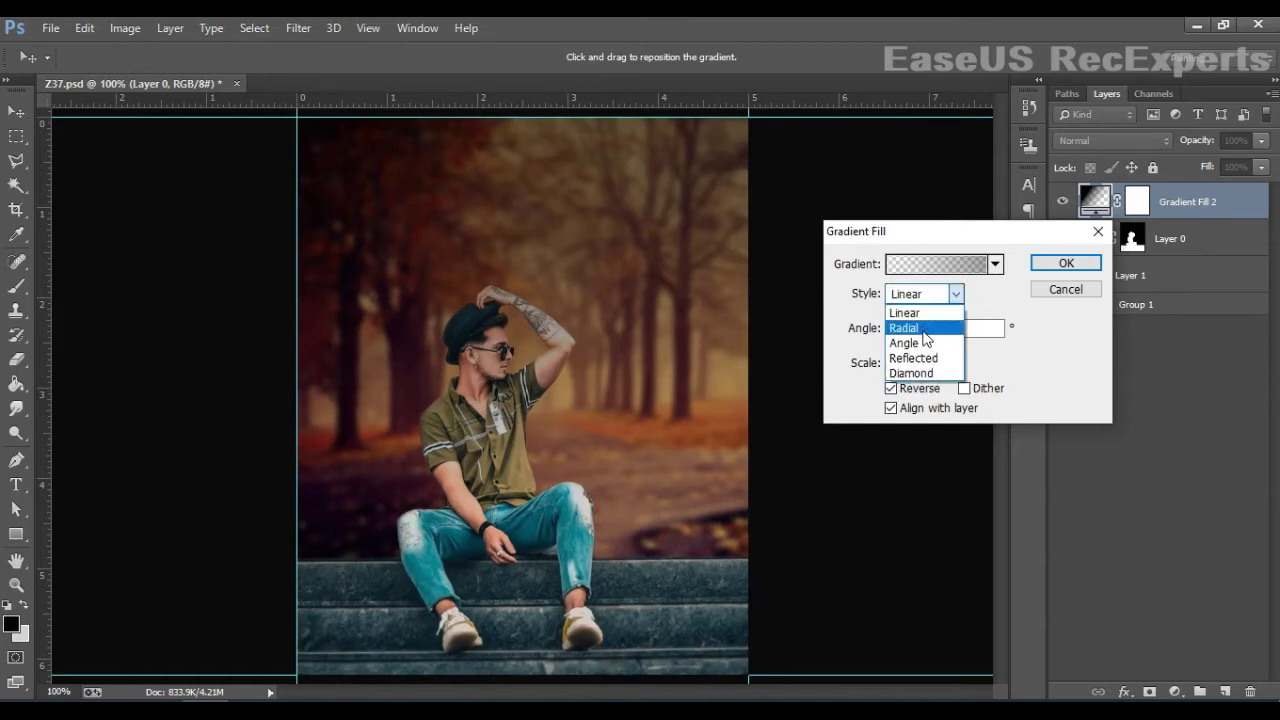
click(923, 331)
mouse_move(651, 388)
mouse_down()
mouse_move(651, 404)
mouse_move(658, 375)
mouse_up()
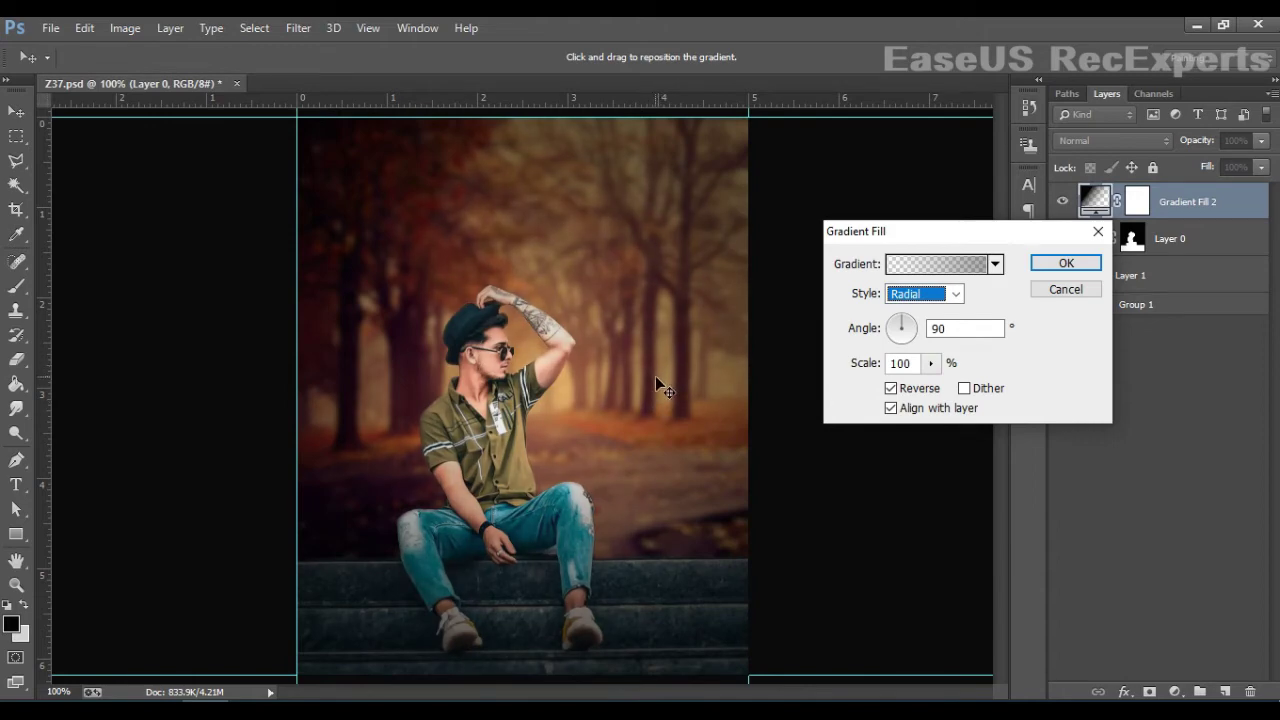
click(1057, 265)
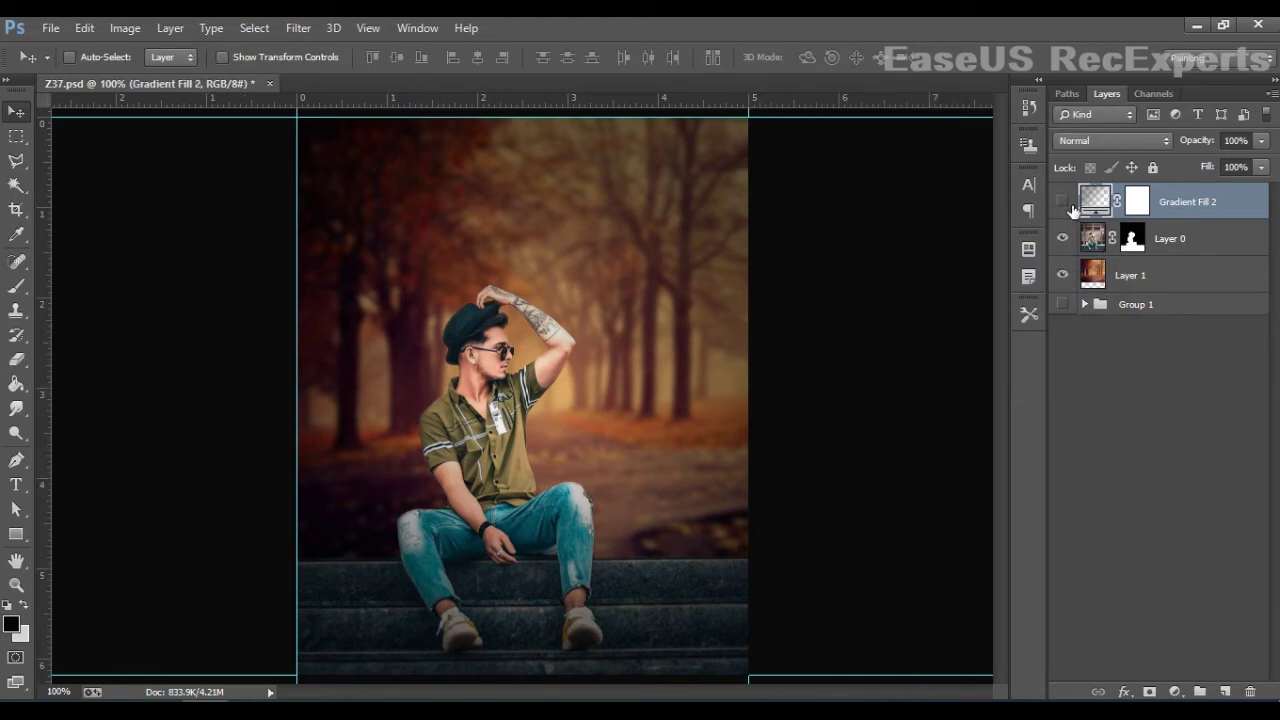
Compare the image with and without the gradient vignette by toggling Gradient Fill 2's visibility
click(1068, 204)
click(1068, 204)
click(1068, 204)
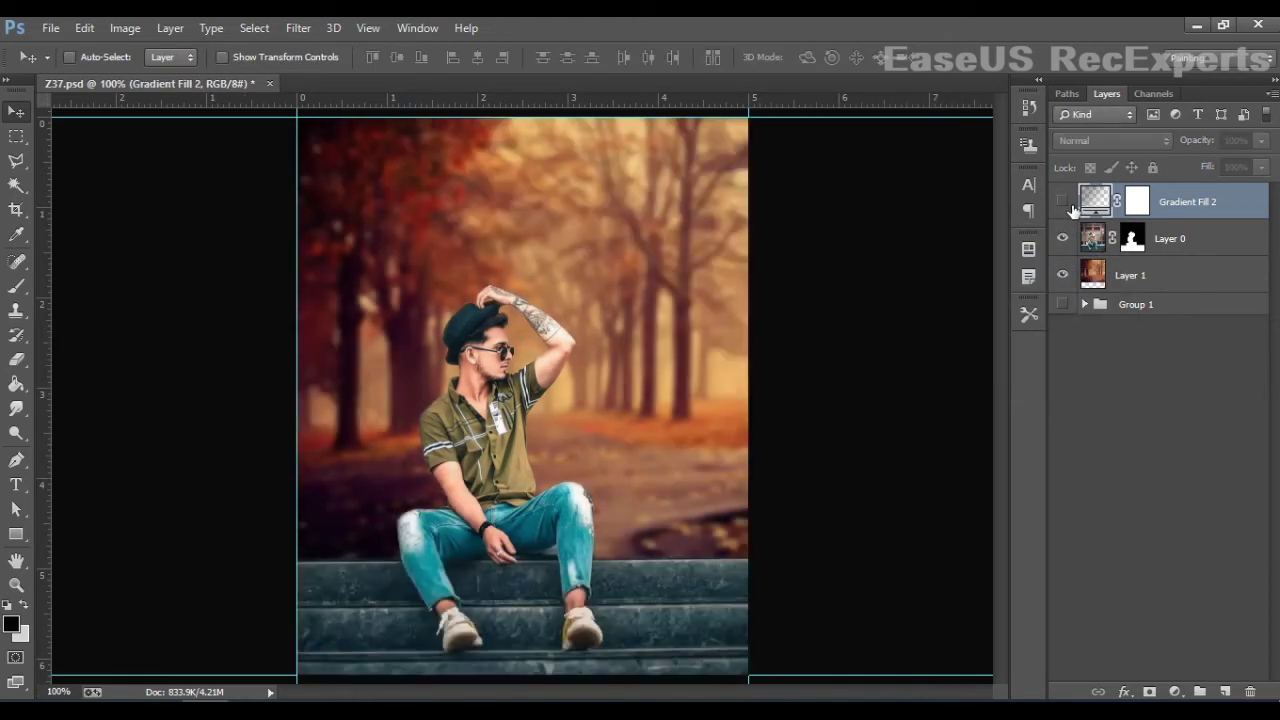
click(1064, 204)
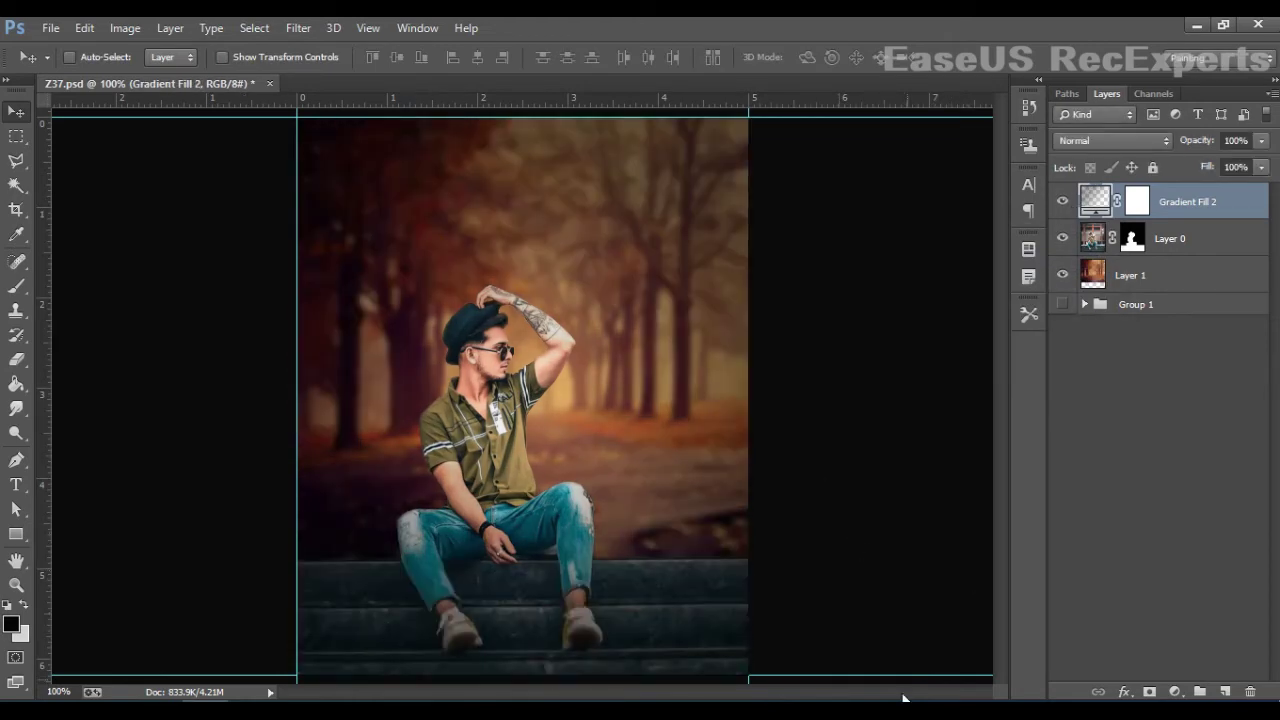
click(1064, 204)
click(1064, 204)
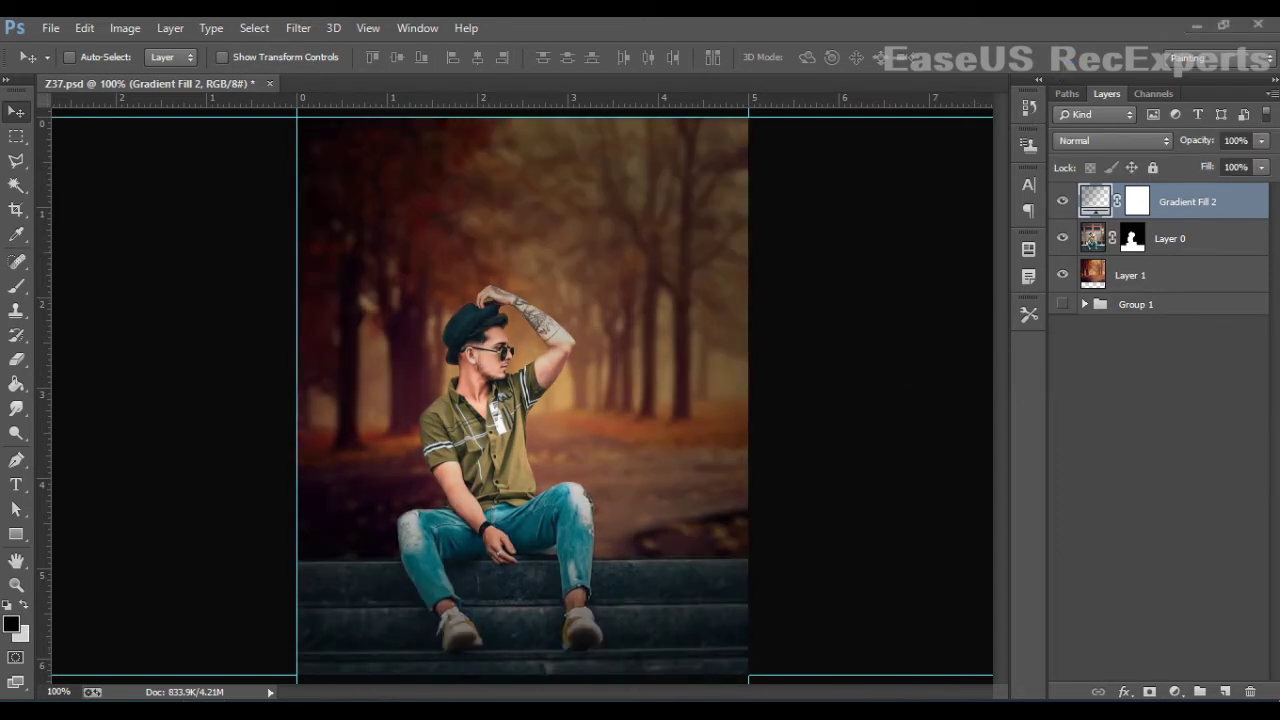
Add a Channel Mixer adjustment layer above the gradient fill and set Red to -23% for the Blue output channel
click(1174, 692)
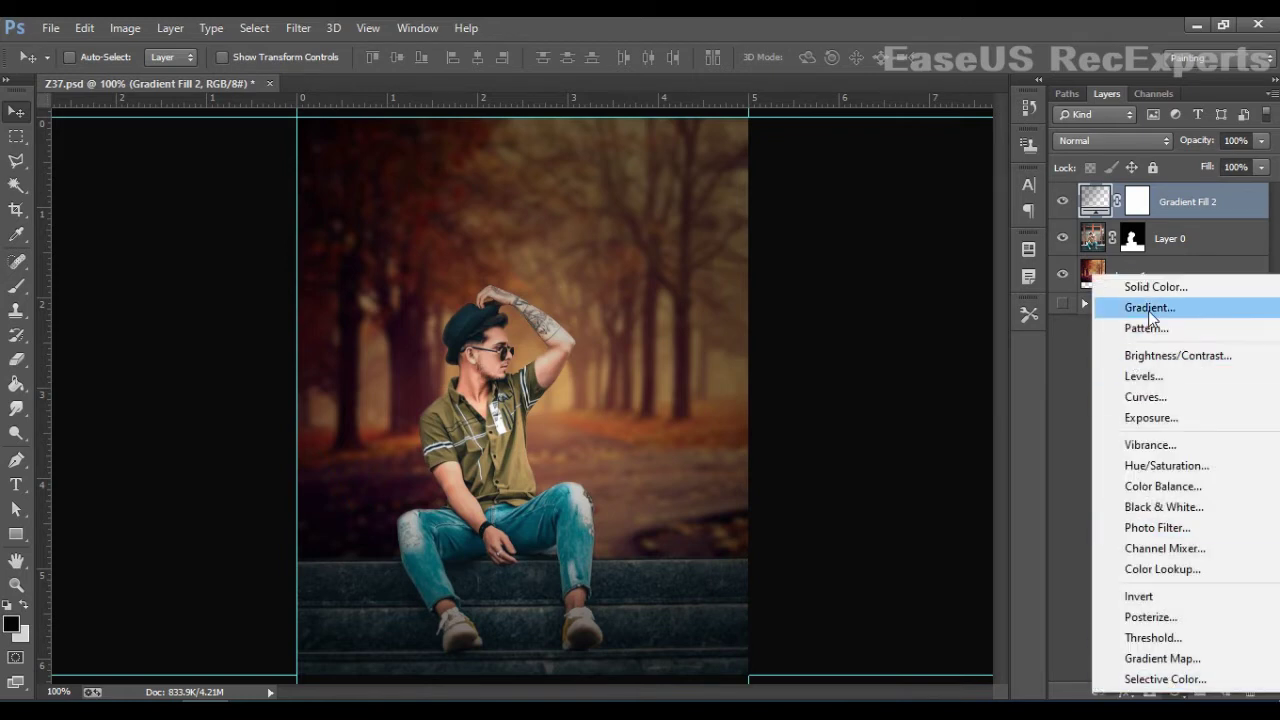
click(1181, 549)
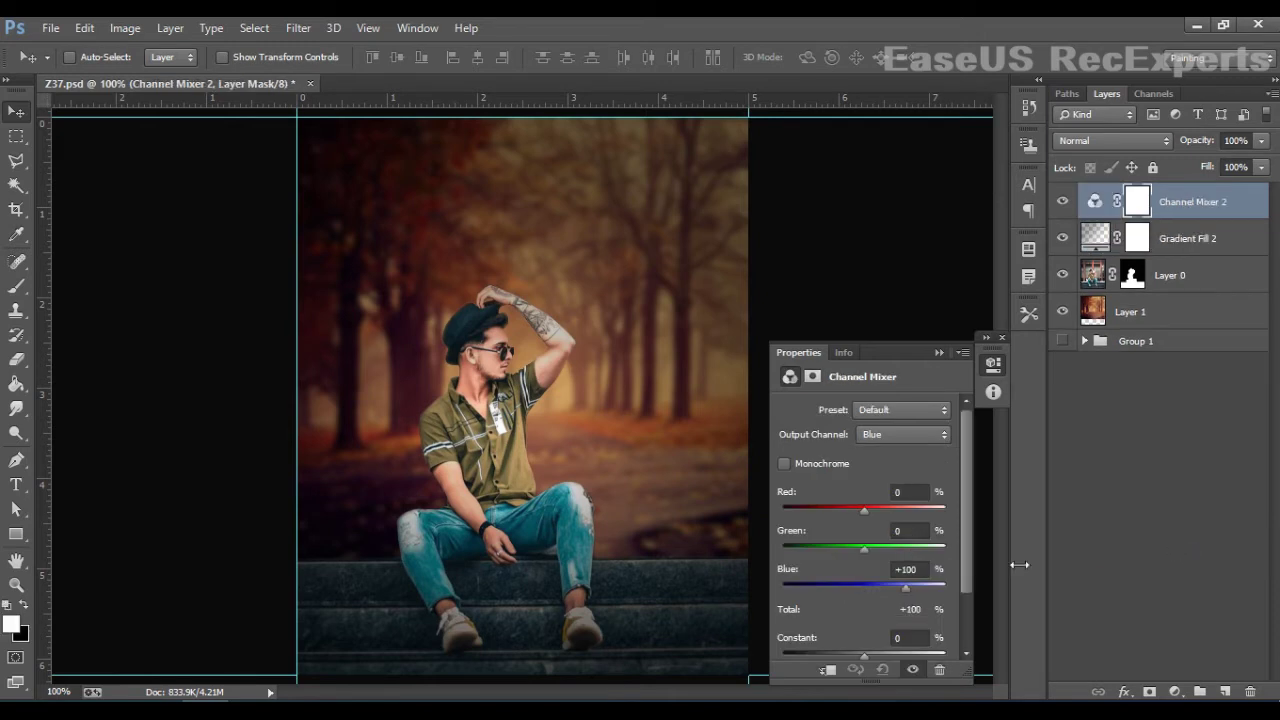
click(913, 439)
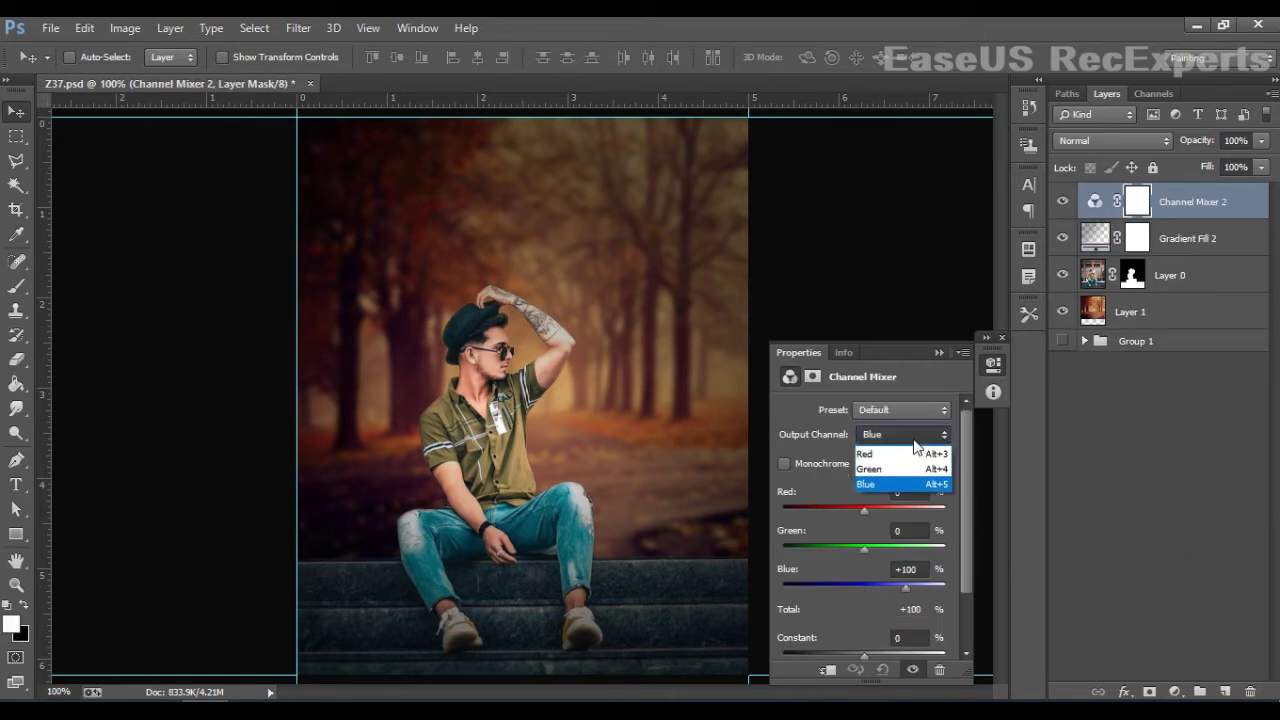
click(918, 484)
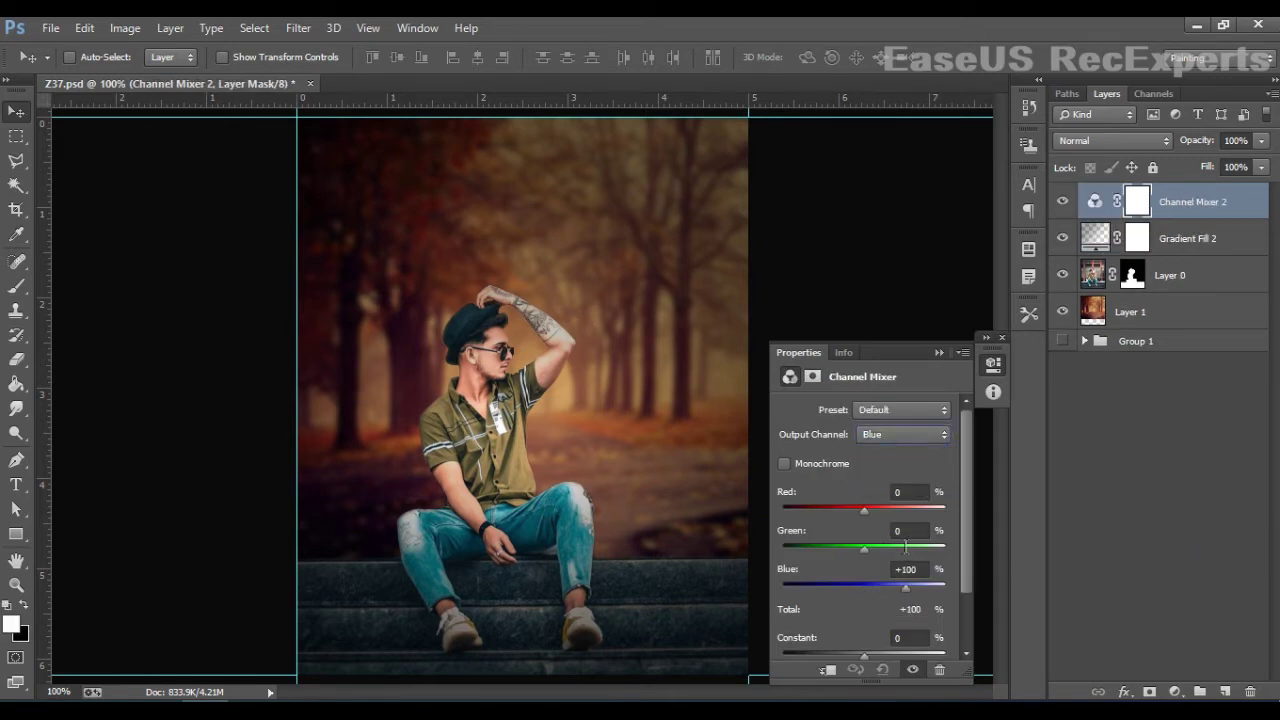
drag(867, 512, 853, 511)
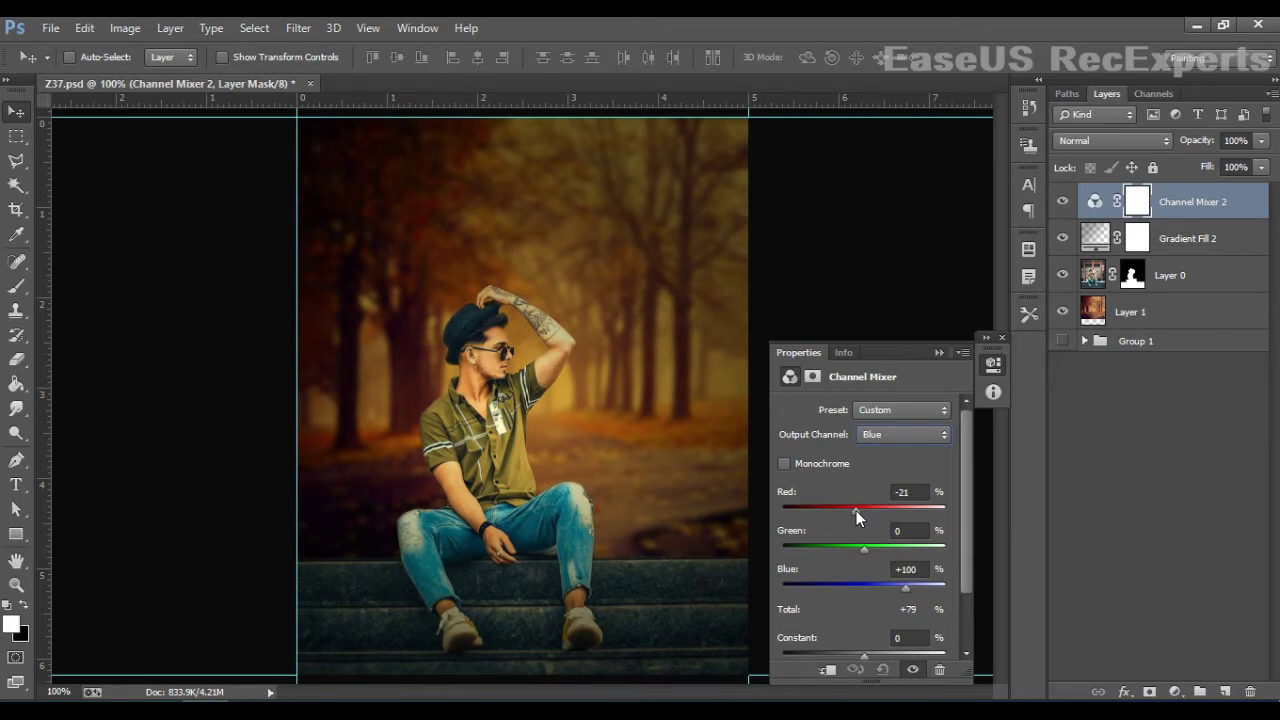
drag(856, 510, 914, 502)
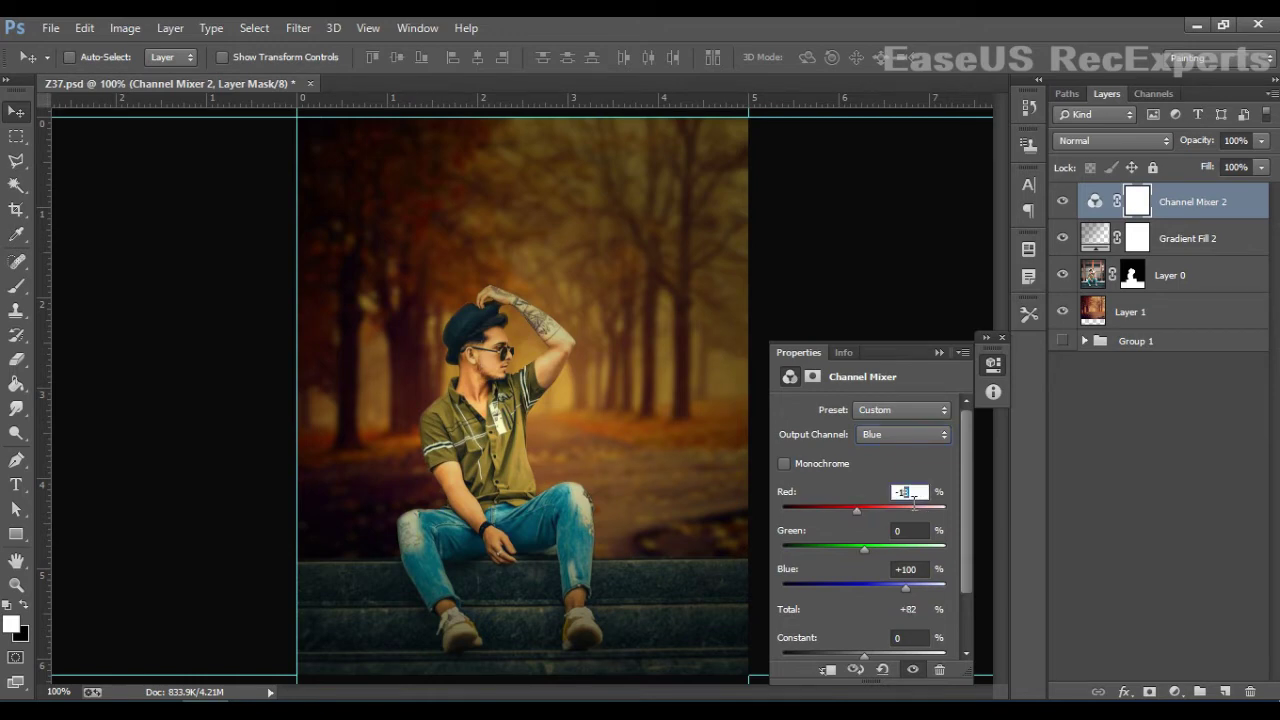
text(23)
In the Blue output channel, set Green to +101% and Blue to 0%, trying other Red amounts before settling on -23%
drag(870, 550, 902, 546)
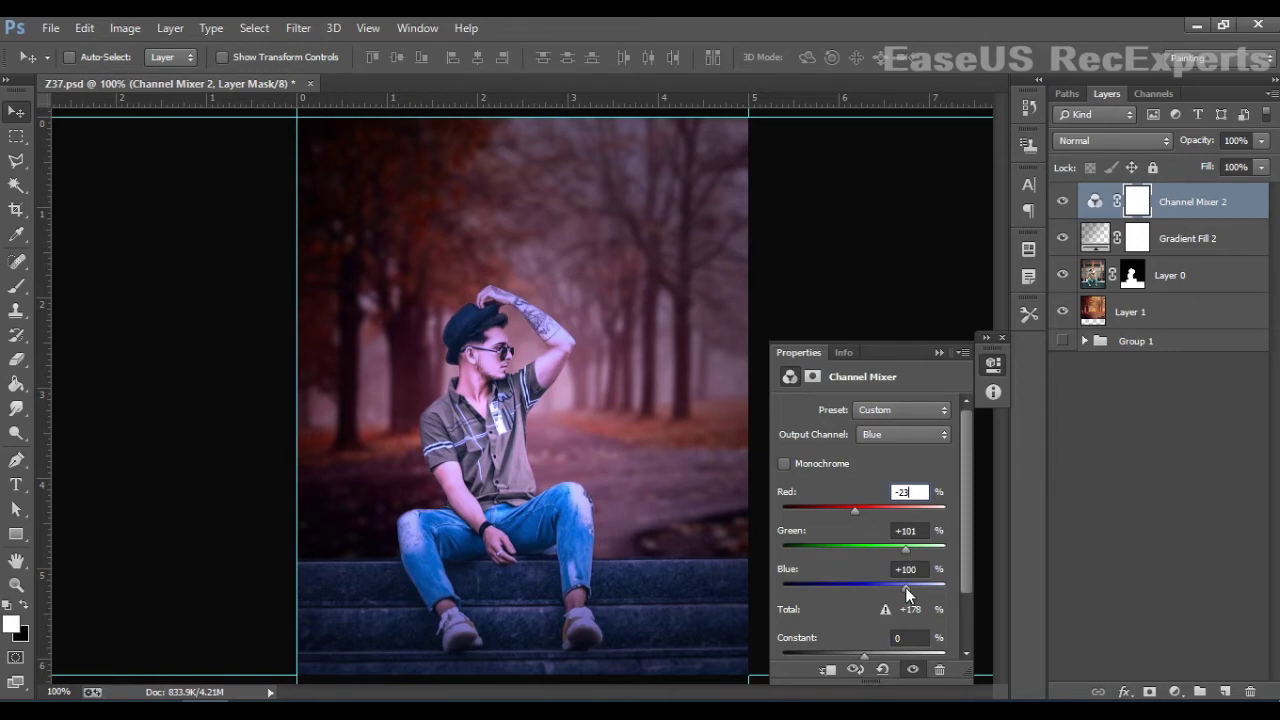
drag(886, 593, 864, 594)
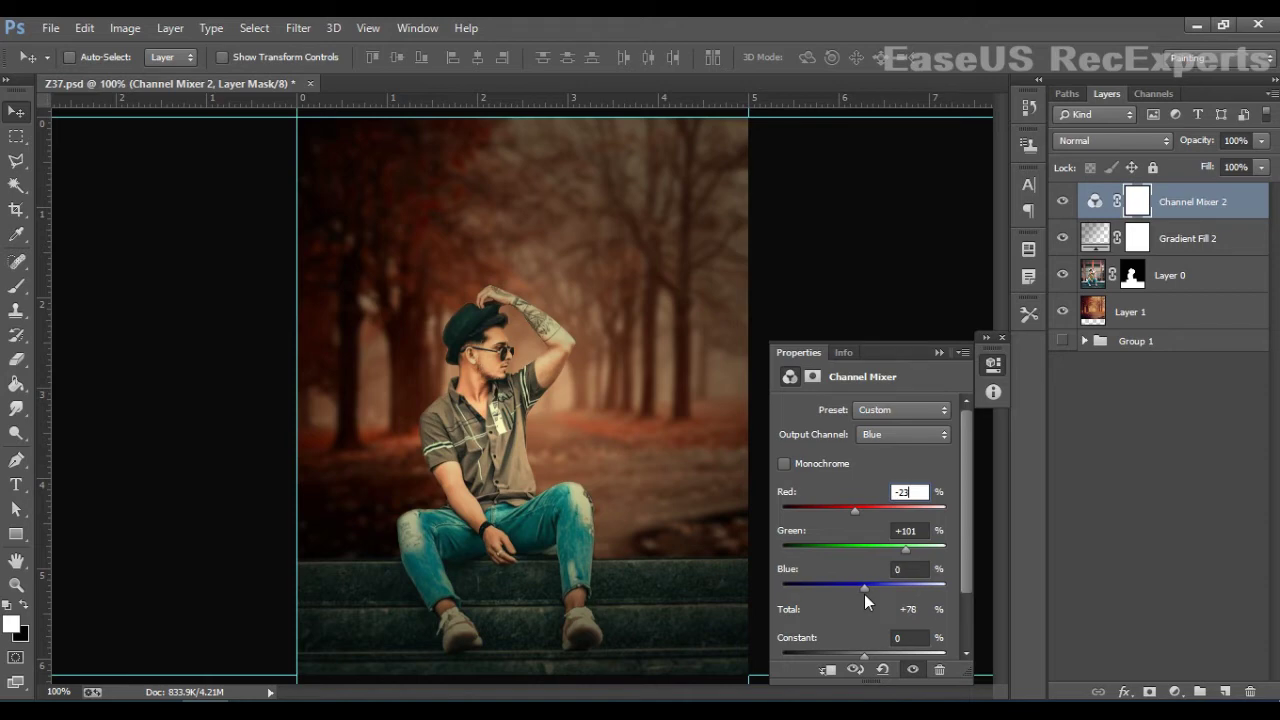
scroll(909, 568, down, 7)
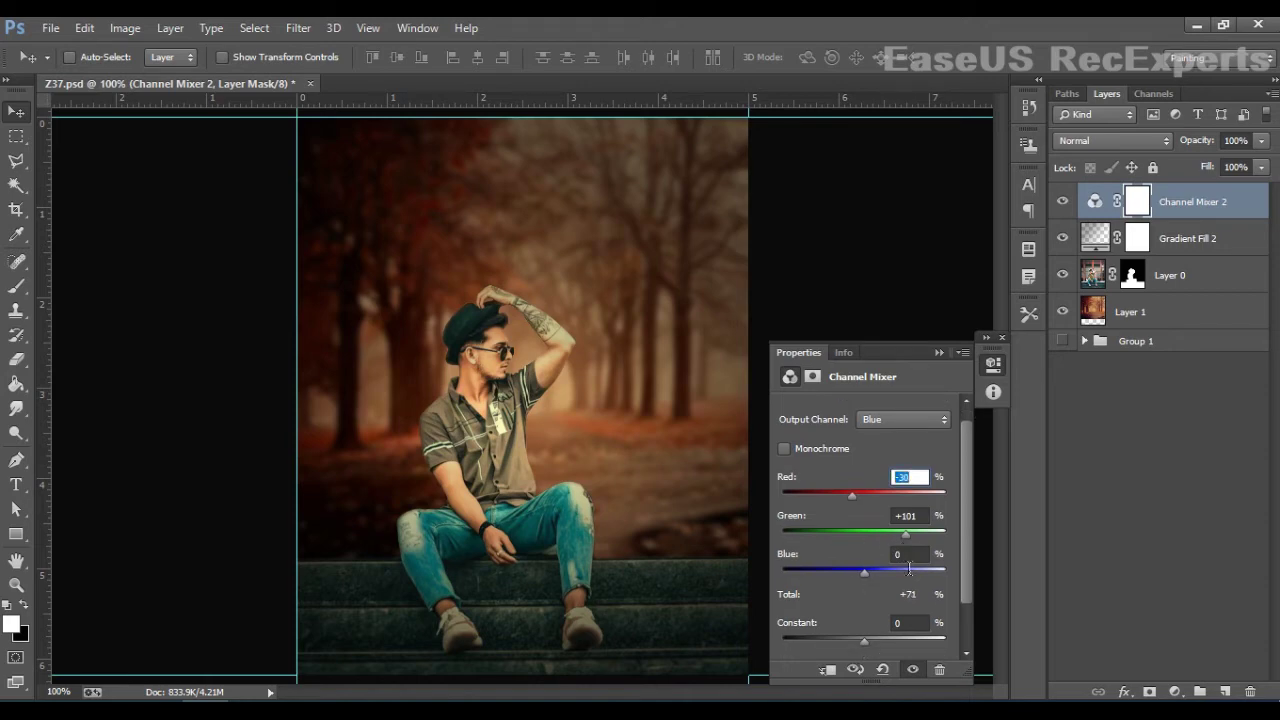
scroll(909, 568, up, 2)
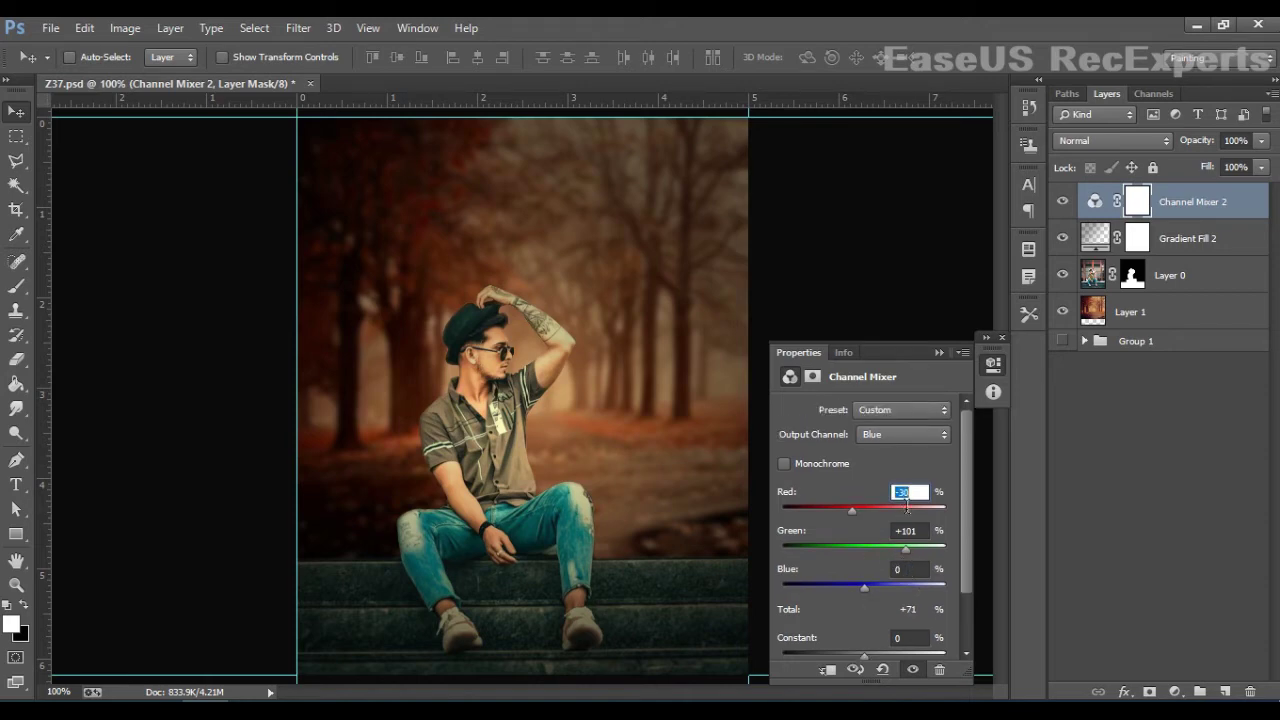
scroll(917, 494, down, 3)
scroll(917, 494, up, 6)
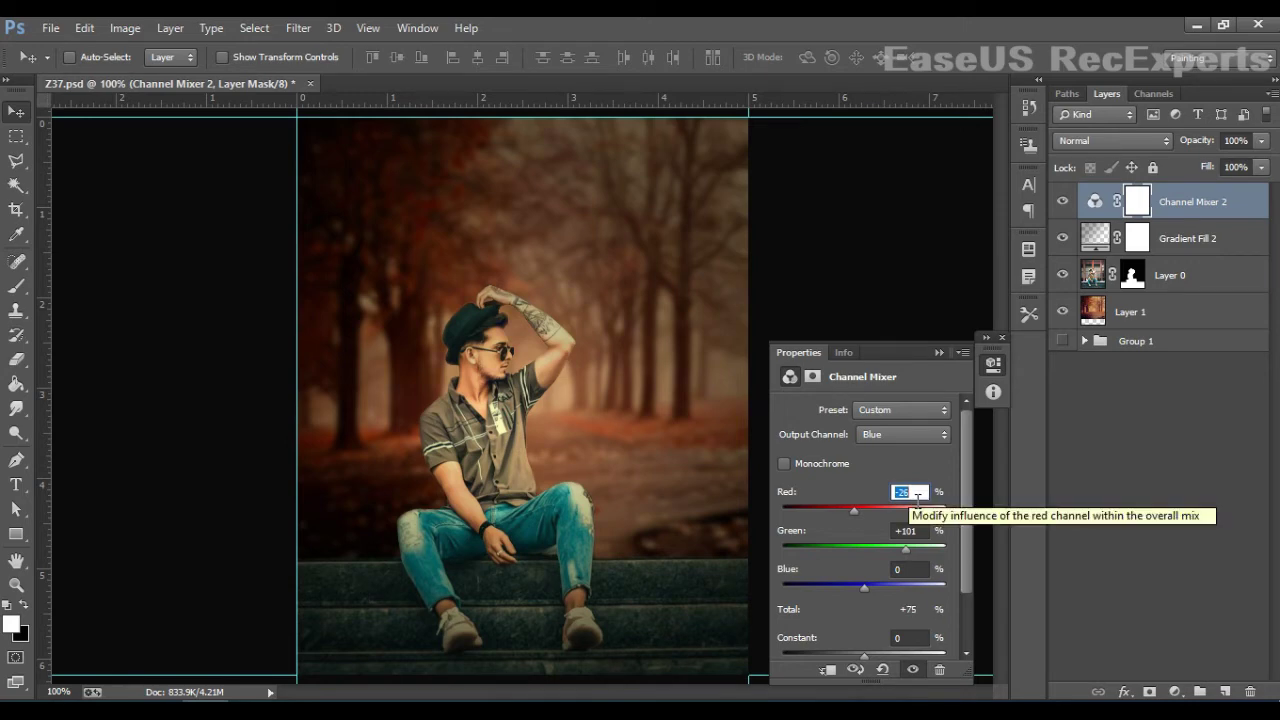
scroll(917, 494, down, 1)
scroll(917, 496, up, 1)
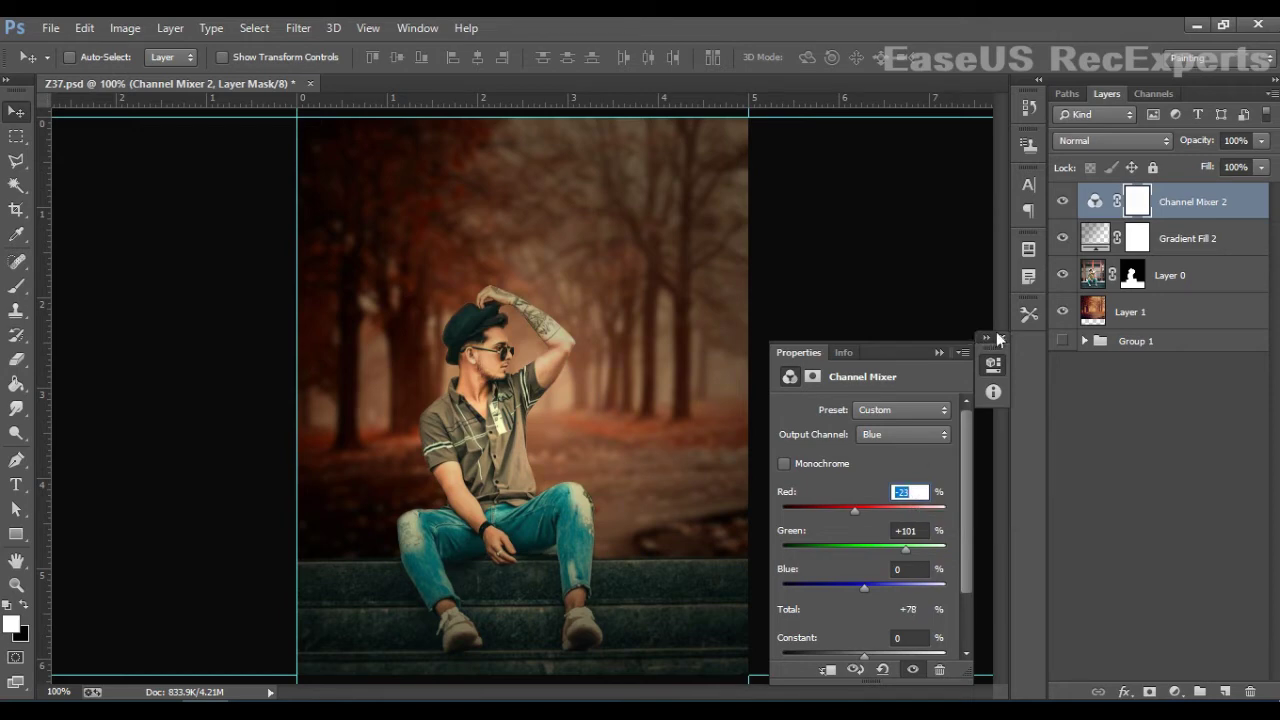
Compare the image with and without the channel mixing by toggling Channel Mixer 2's visibility, then leave it shown and selected
click(1003, 337)
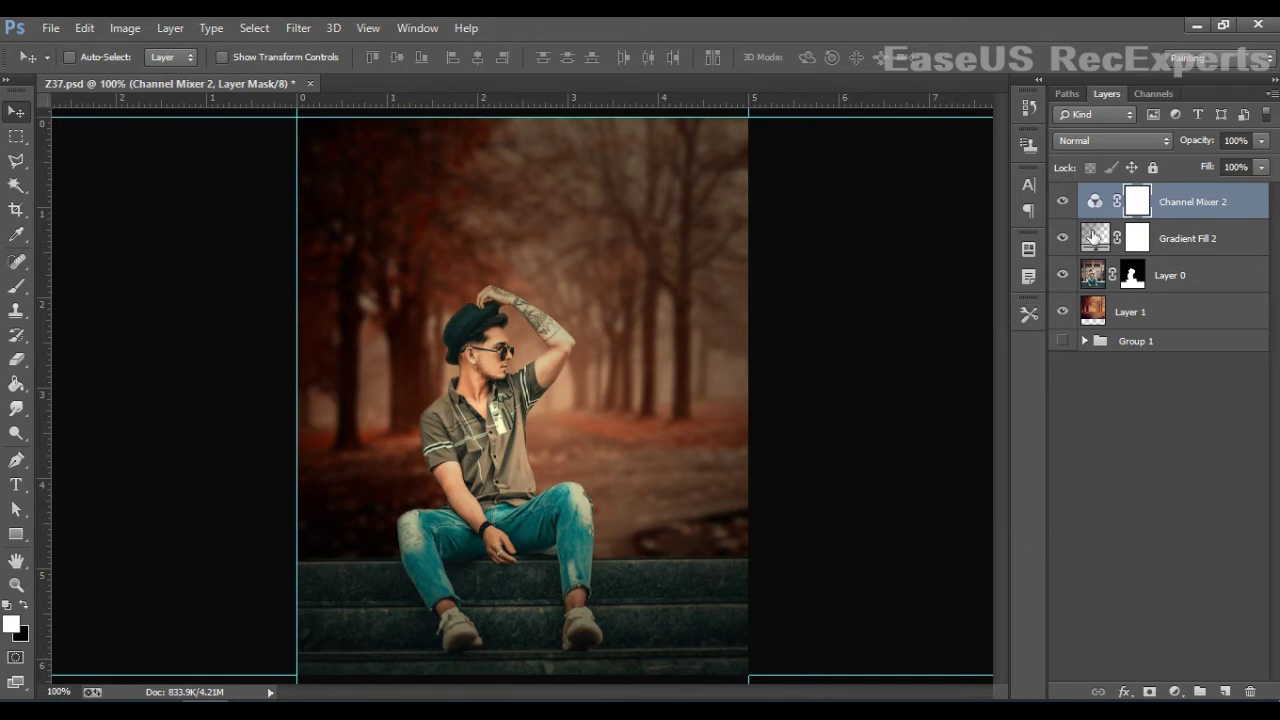
click(1071, 205)
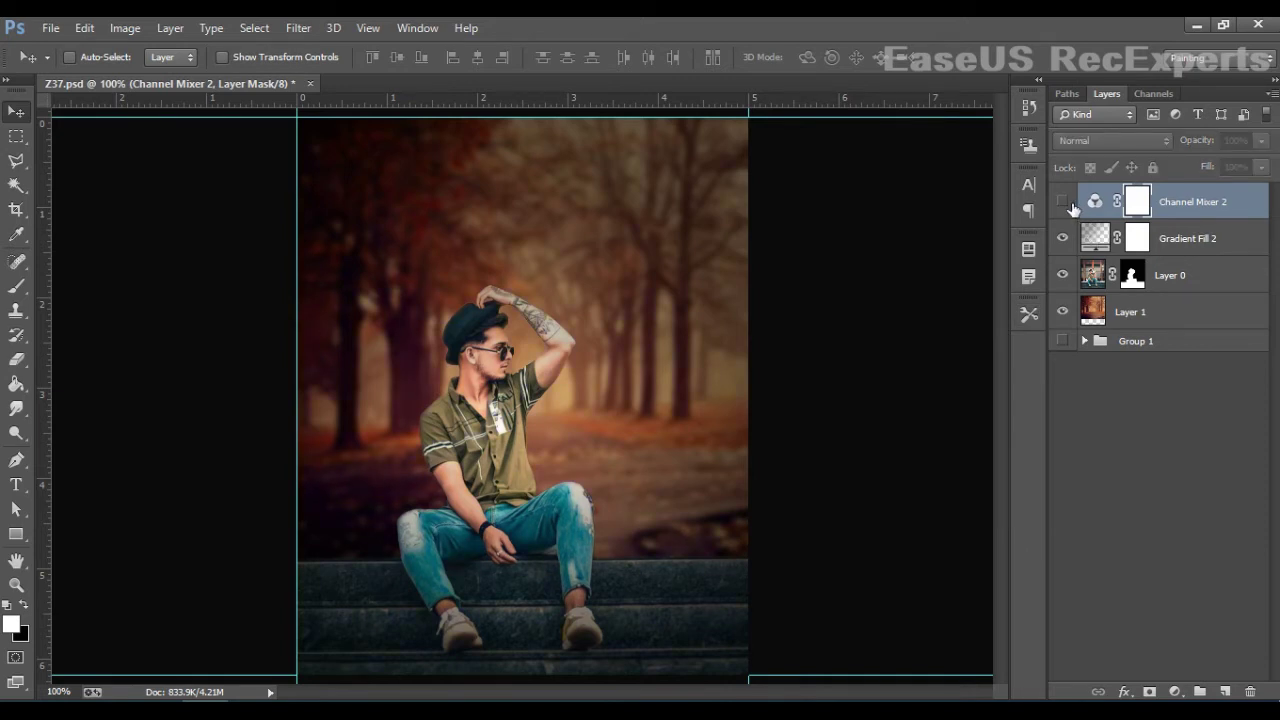
click(1064, 203)
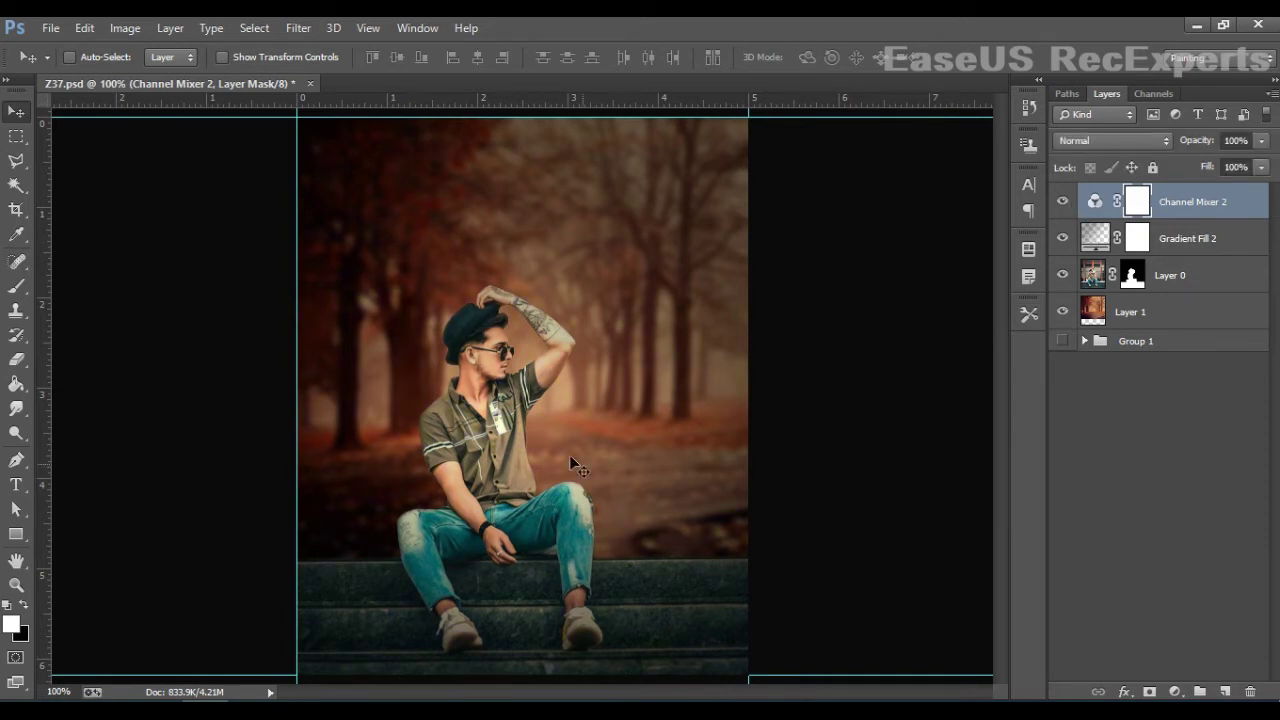
key(ctrl+minus)
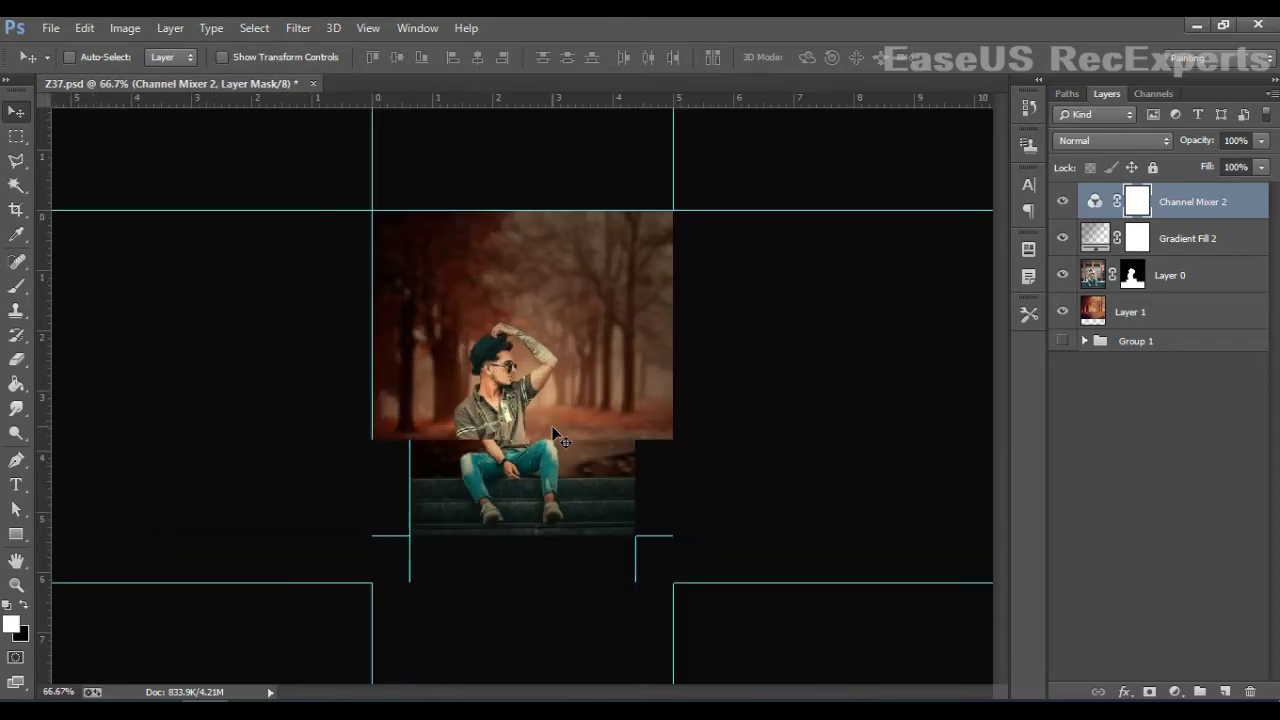
key(ctrl+plus)
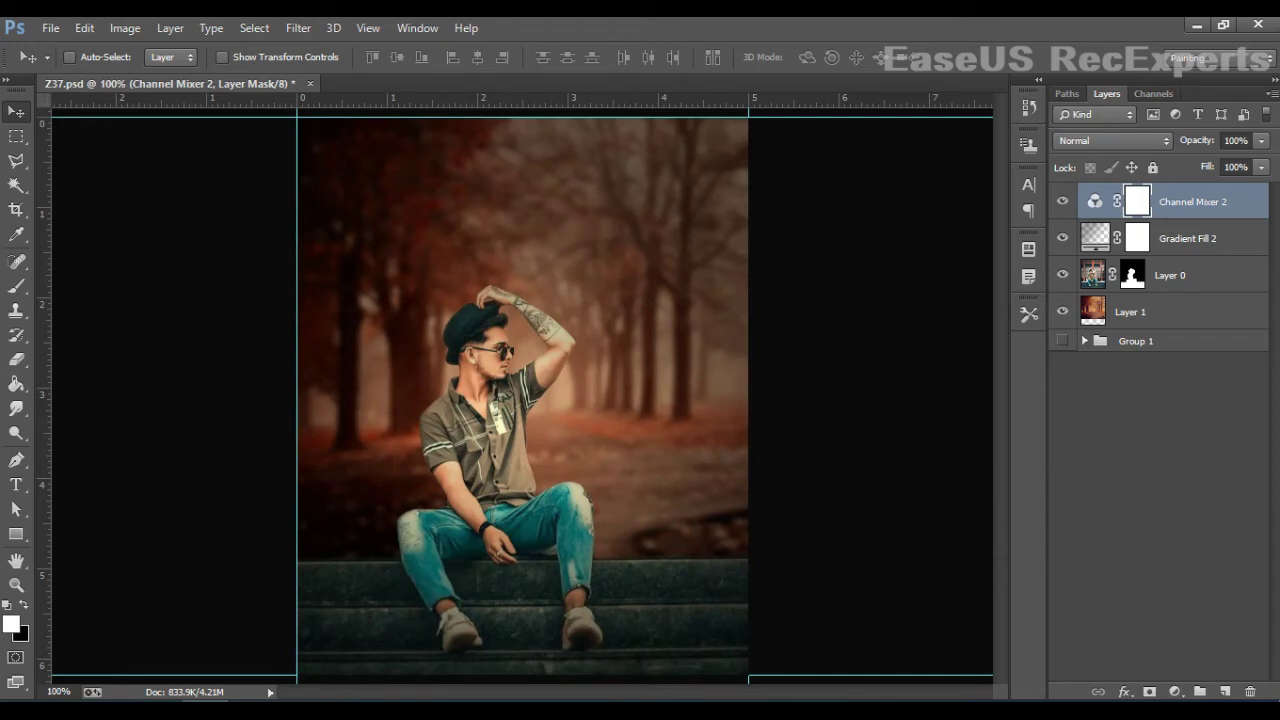
click(909, 549)
click(1063, 202)
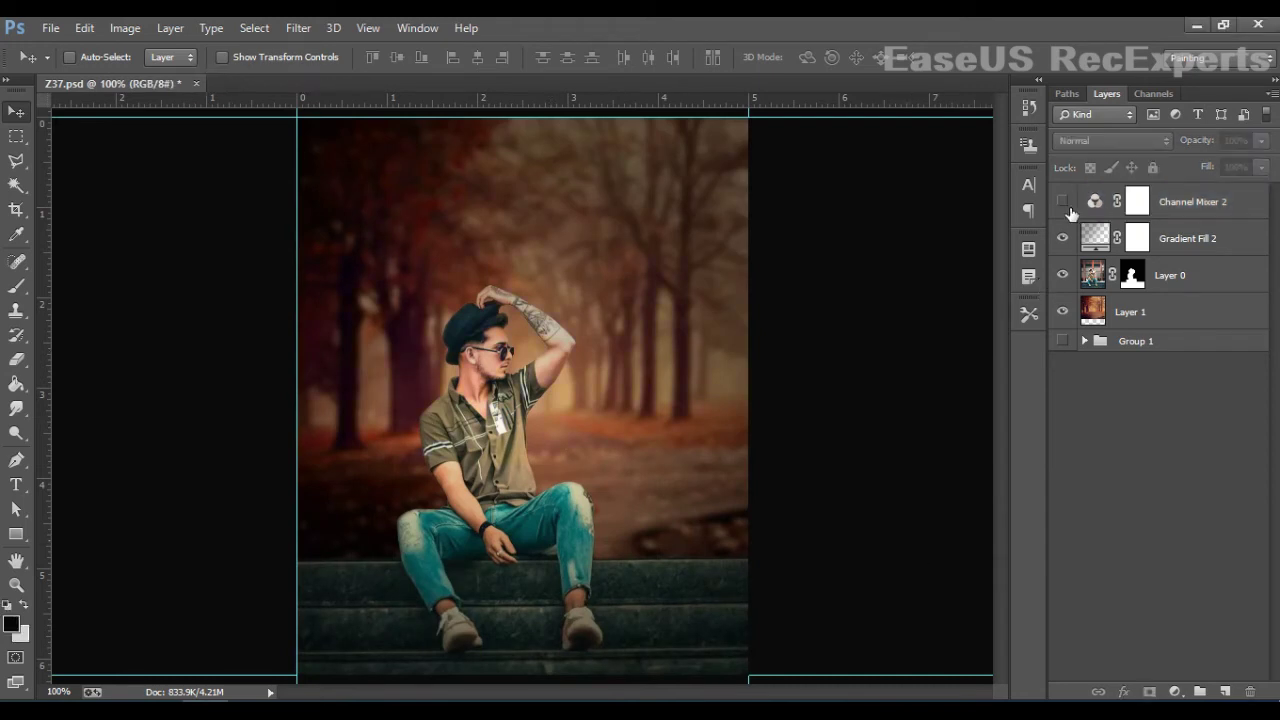
click(1067, 207)
click(1067, 207)
click(1066, 205)
click(1137, 201)
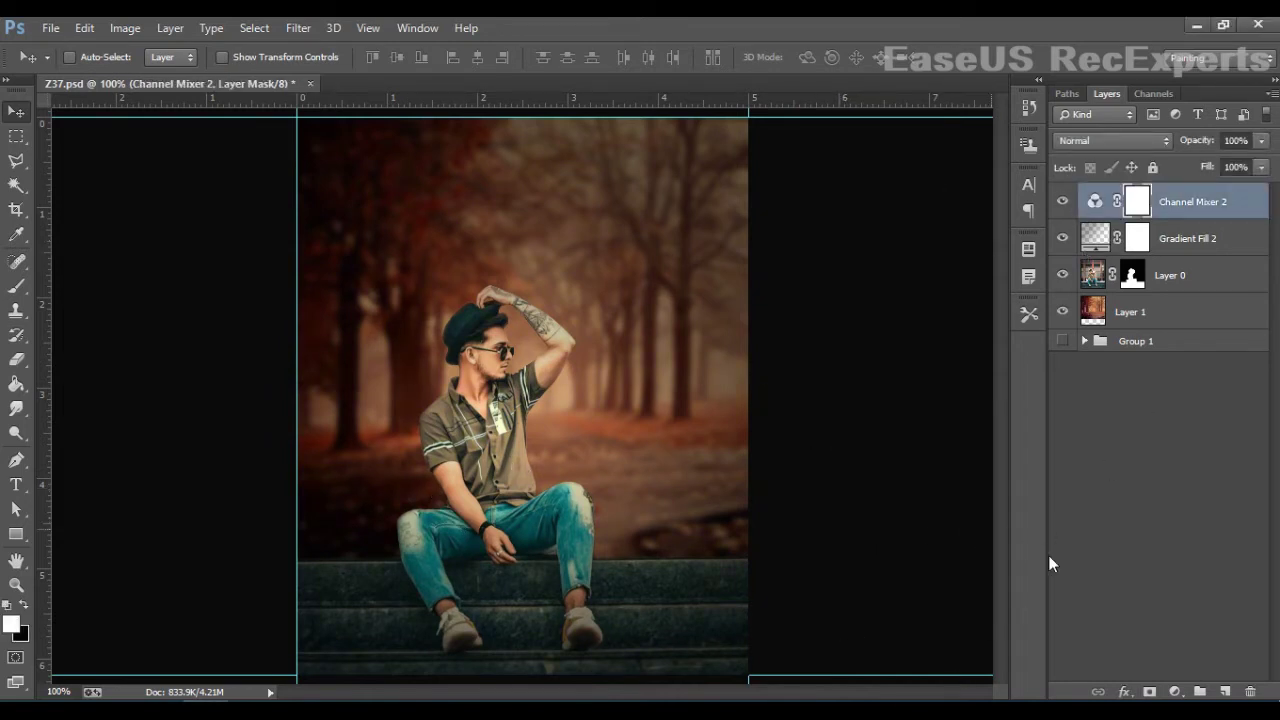
Add a Selective Color adjustment layer above Channel Mixer 2 and, for the Cyans, set Cyan to +37% and Yellow to +18%
click(1177, 693)
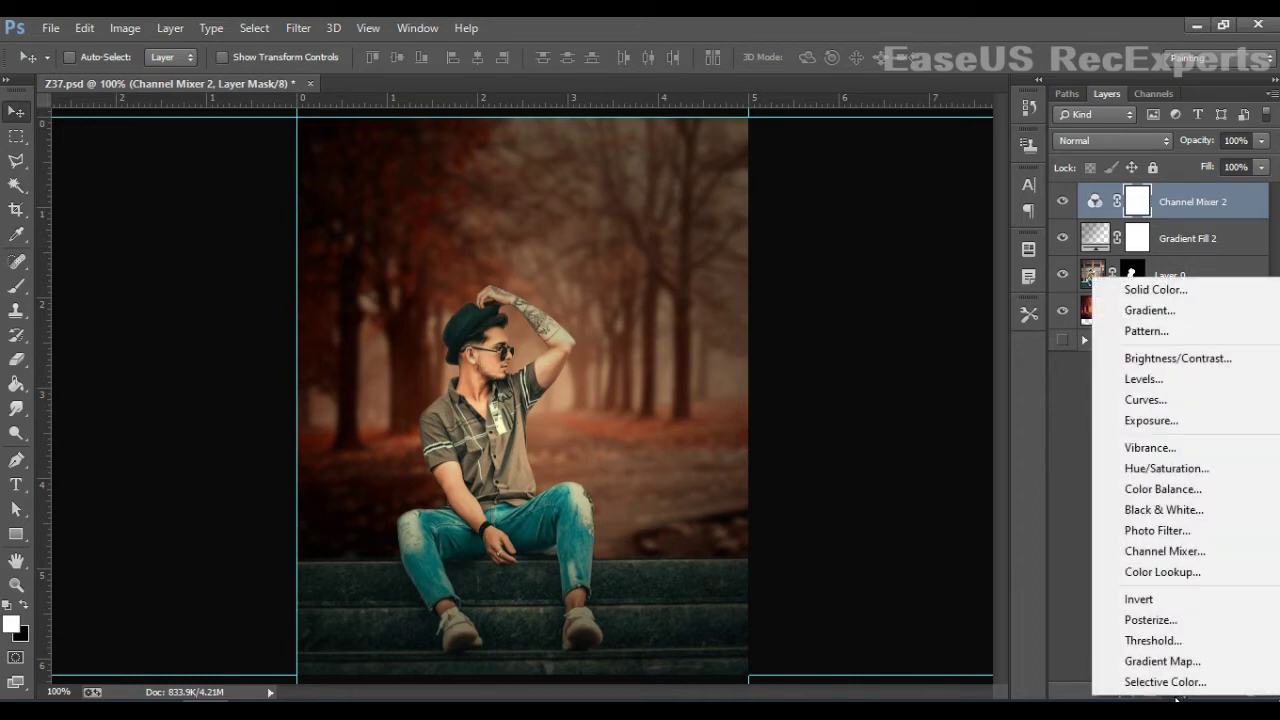
click(1168, 684)
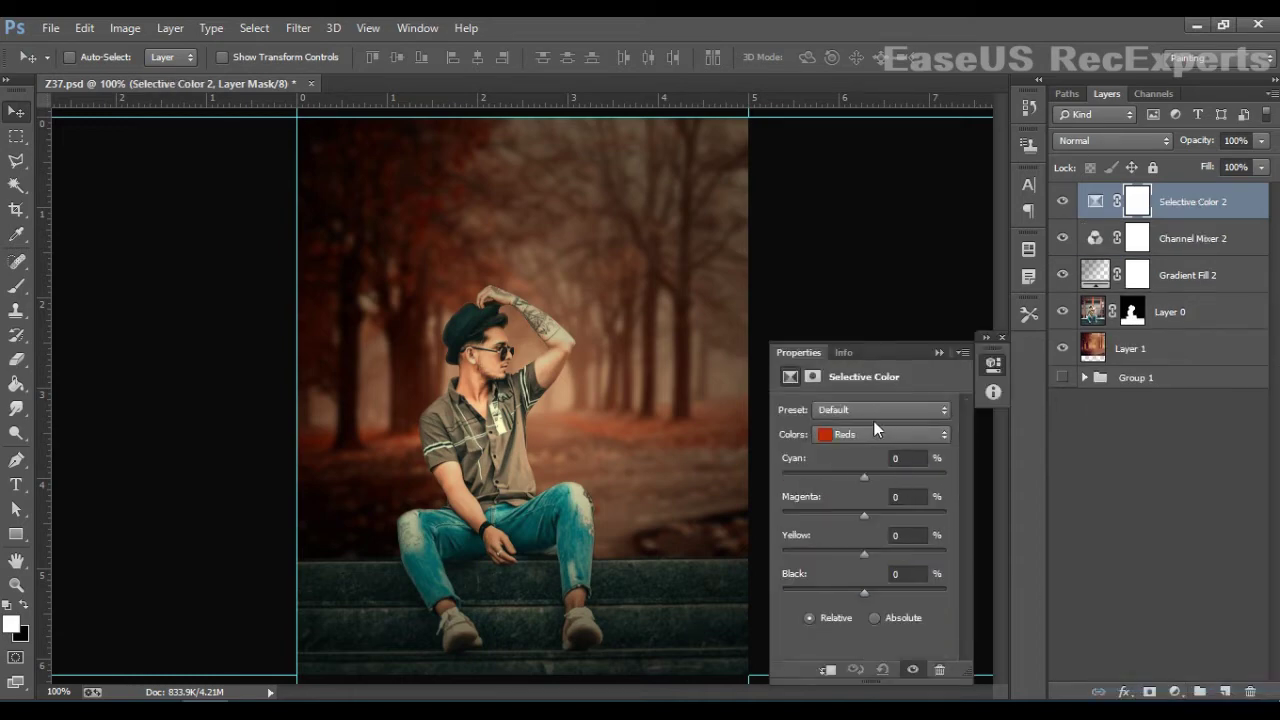
click(887, 433)
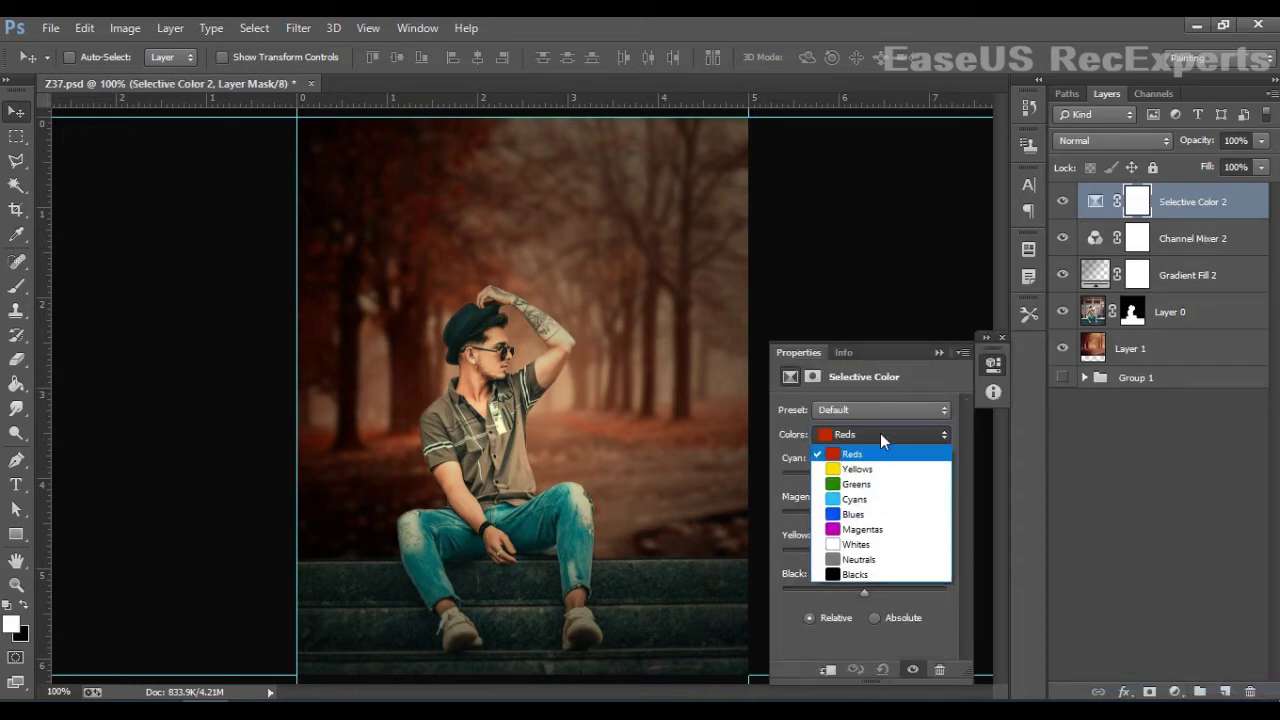
click(864, 502)
drag(864, 478, 977, 492)
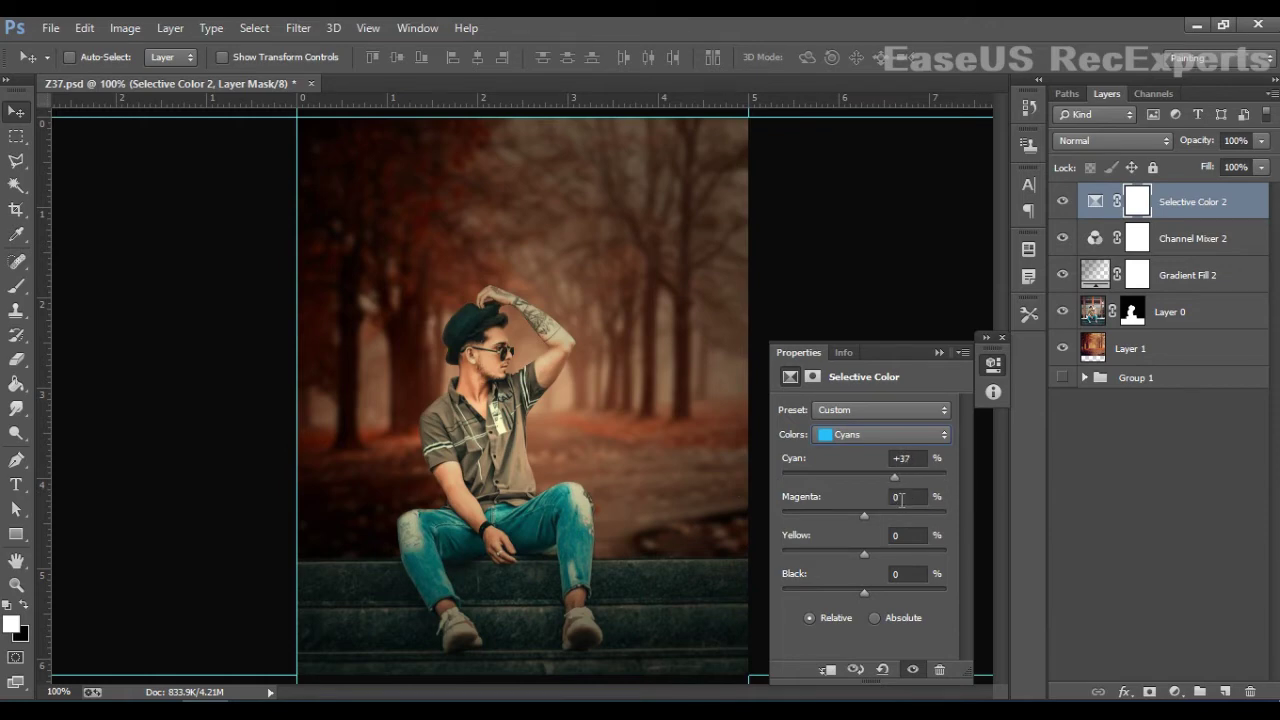
drag(900, 592, 866, 606)
drag(866, 558, 897, 573)
click(897, 712)
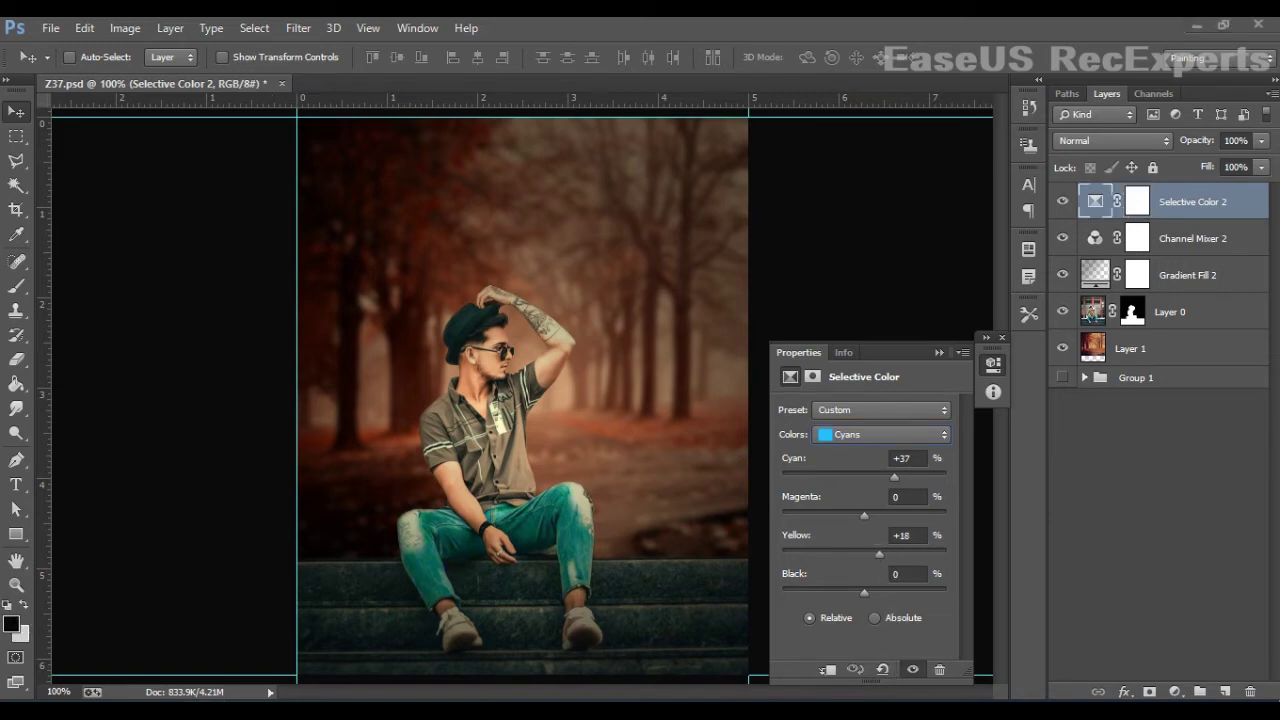
Bring the Cyan amount of the Cyans range down to 0%
click(895, 482)
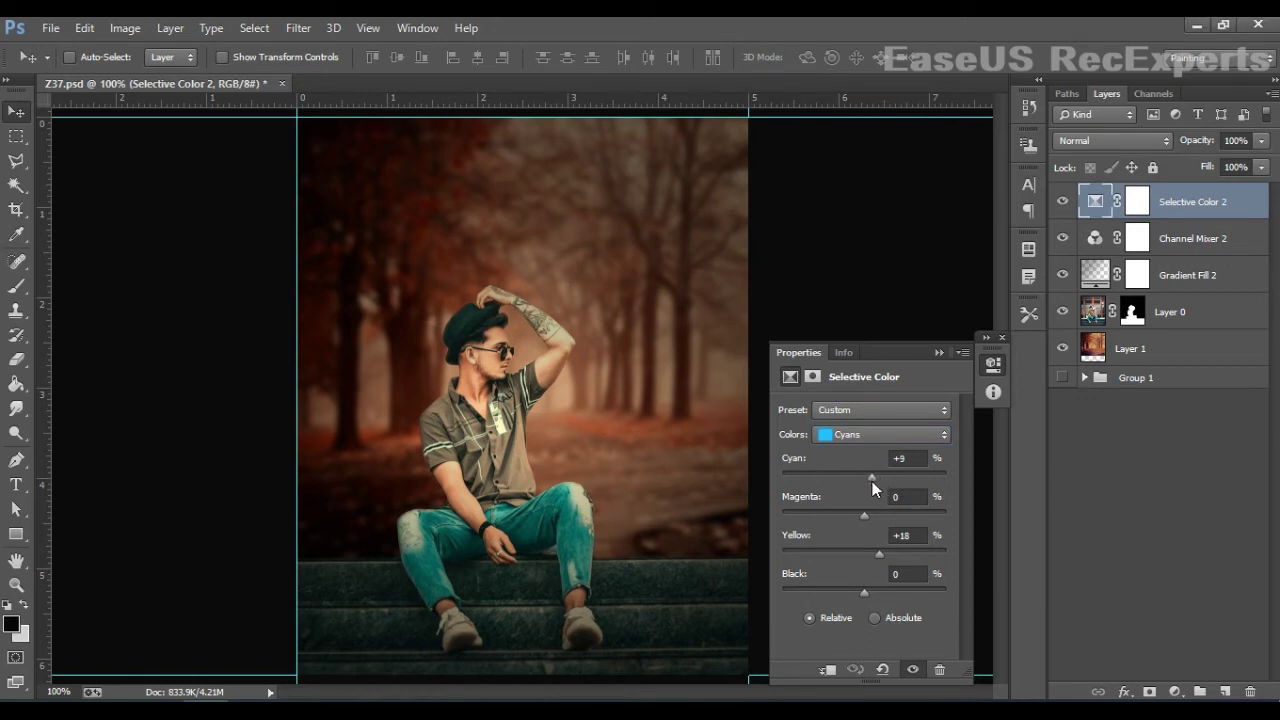
click(913, 465)
key(Down)
key(Down)
key(Down)
key(Down)
key(Down)
key(Down)
click(921, 577)
Raise the Yellow amount of the Cyans range to +37%
click(913, 536)
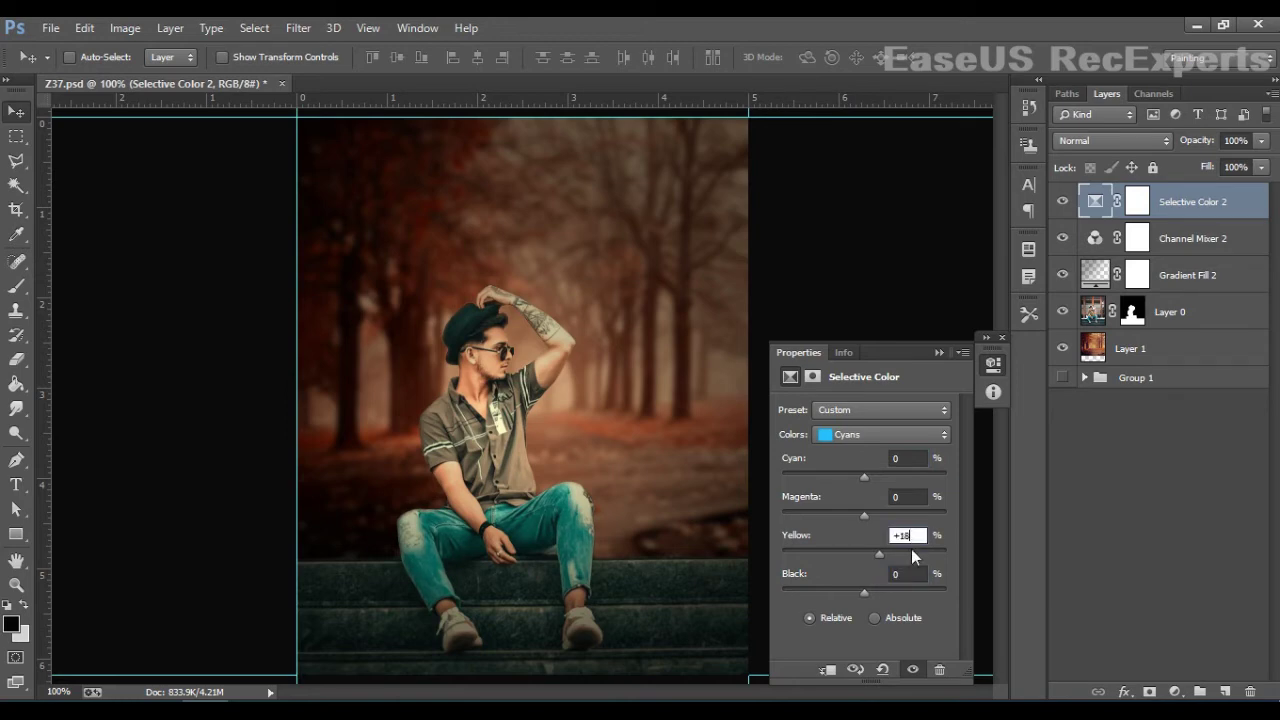
key(Up)
key(Up)
key(Up)
key(Up)
key(Up)
key(Up)
key(Up)
key(Up)
key(Up)
key(Up)
key(Up)
key(Up)
key(Up)
key(Up)
key(Up)
key(Up)
key(Up)
key(Up)
Try lower and higher Magenta amounts for the Cyans range and settle on +2%
click(921, 499)
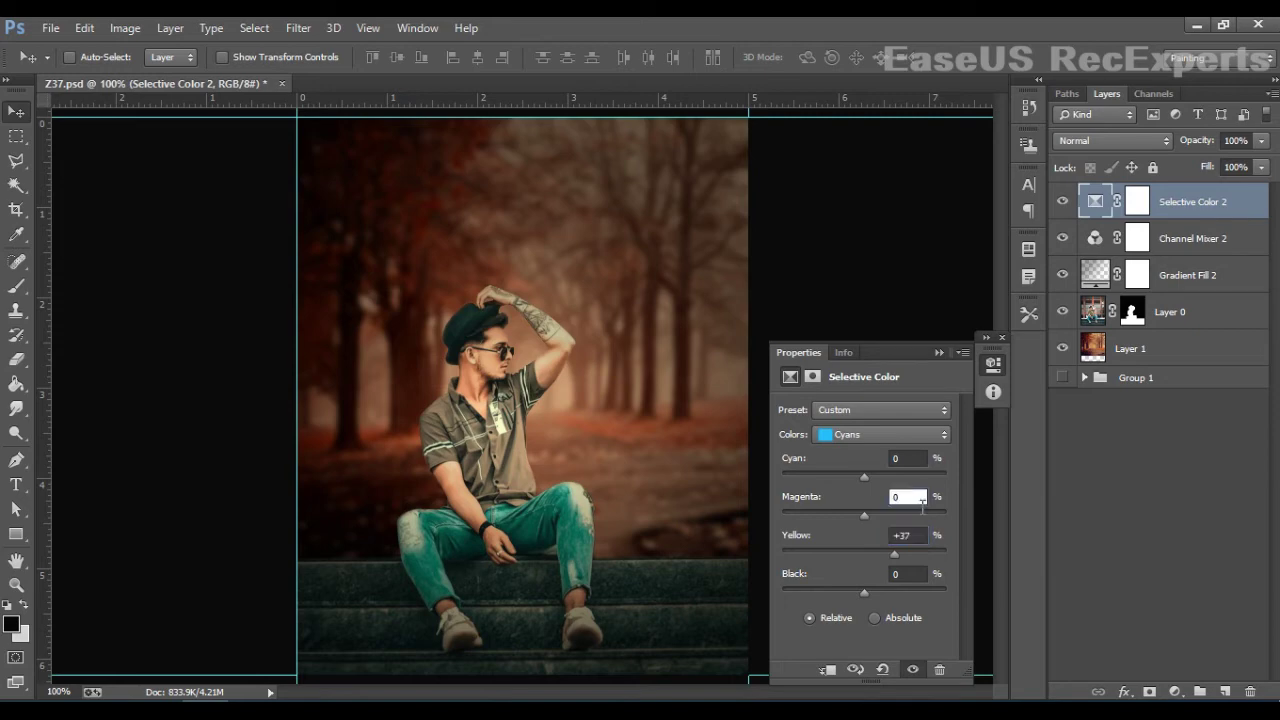
key(Up)
key(Down)
key(Down)
key(Down)
key(Down)
key(Down)
key(Down)
key(Down)
key(Down)
key(Down)
key(Down)
key(Down)
key(Down)
key(Up)
key(Up)
key(Up)
key(Up)
key(Up)
key(Up)
key(Up)
key(Up)
key(Up)
key(Up)
key(Up)
click(909, 414)
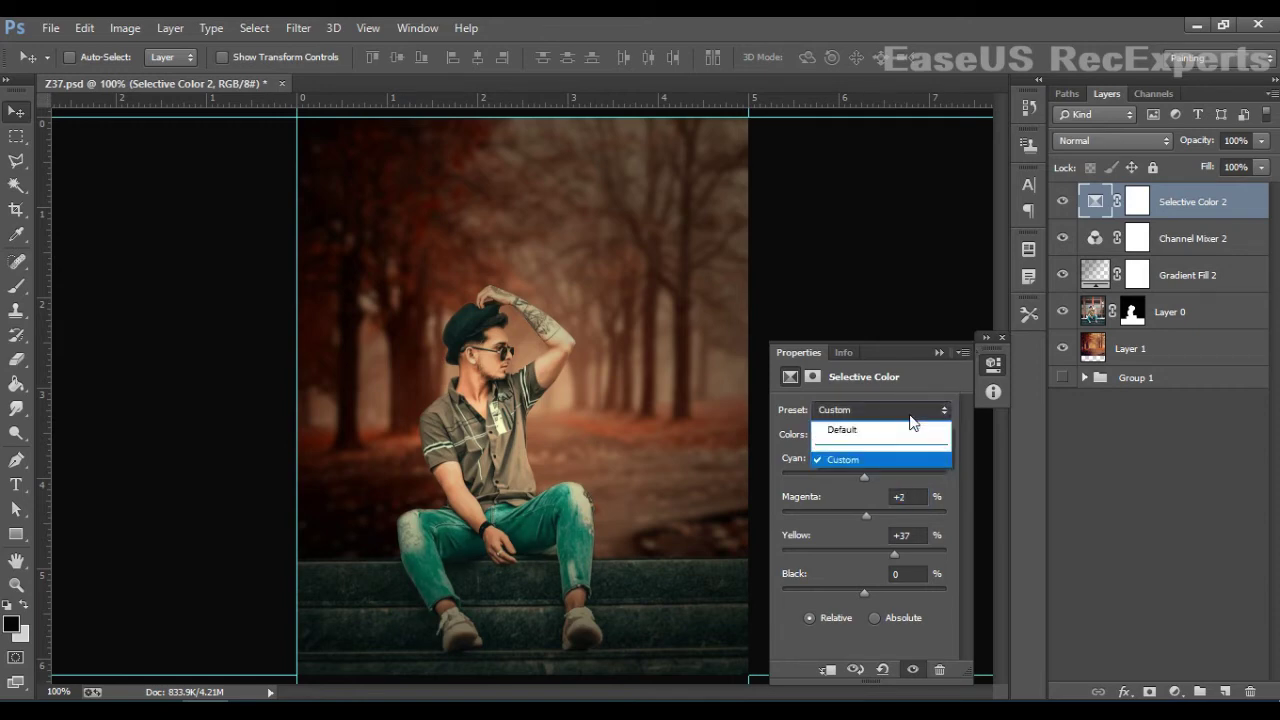
click(909, 414)
Switch the Selective Color adjustment to the Reds and set both Cyan and Yellow to +51%
click(938, 436)
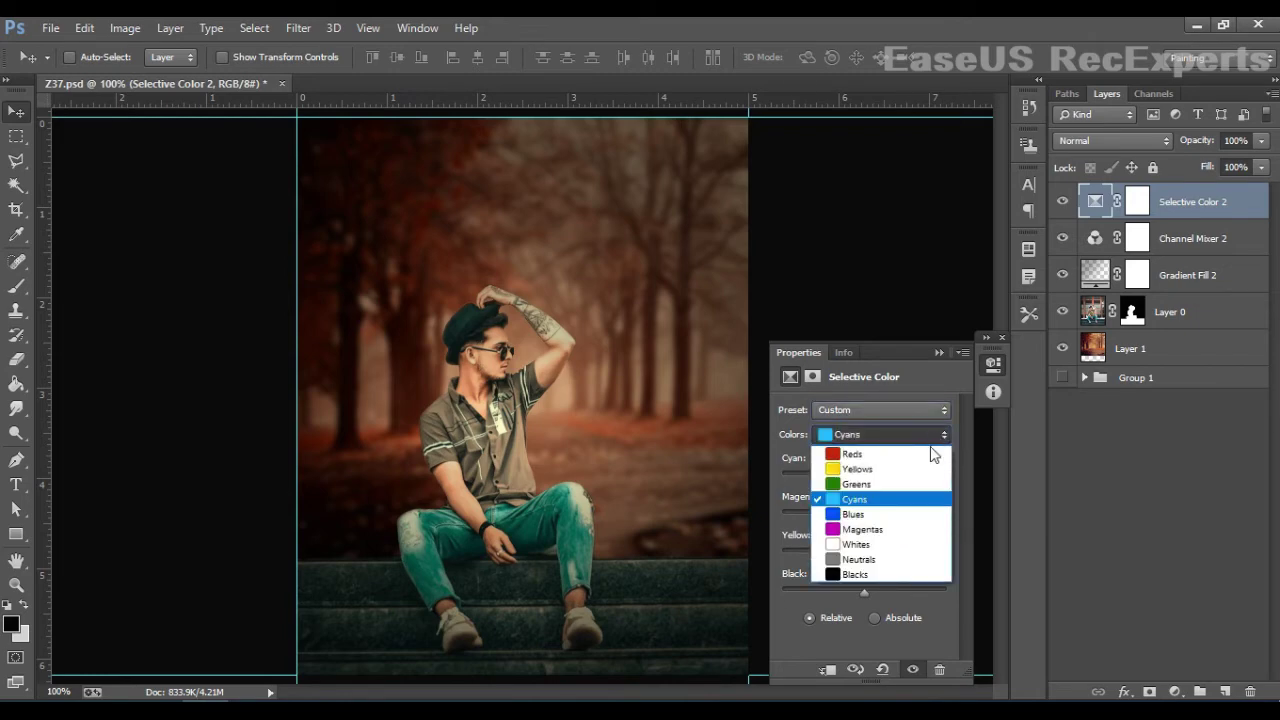
click(930, 449)
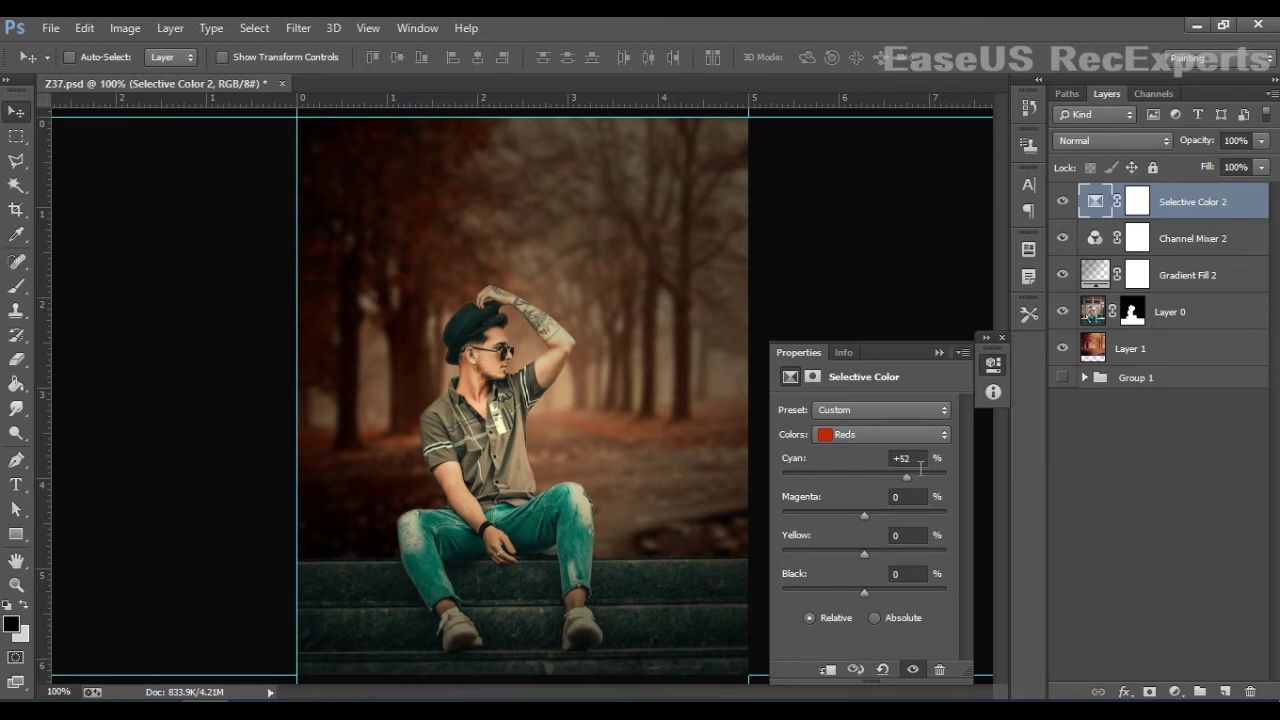
click(920, 462)
key(Up)
click(917, 540)
drag(869, 553, 904, 555)
key(Up)
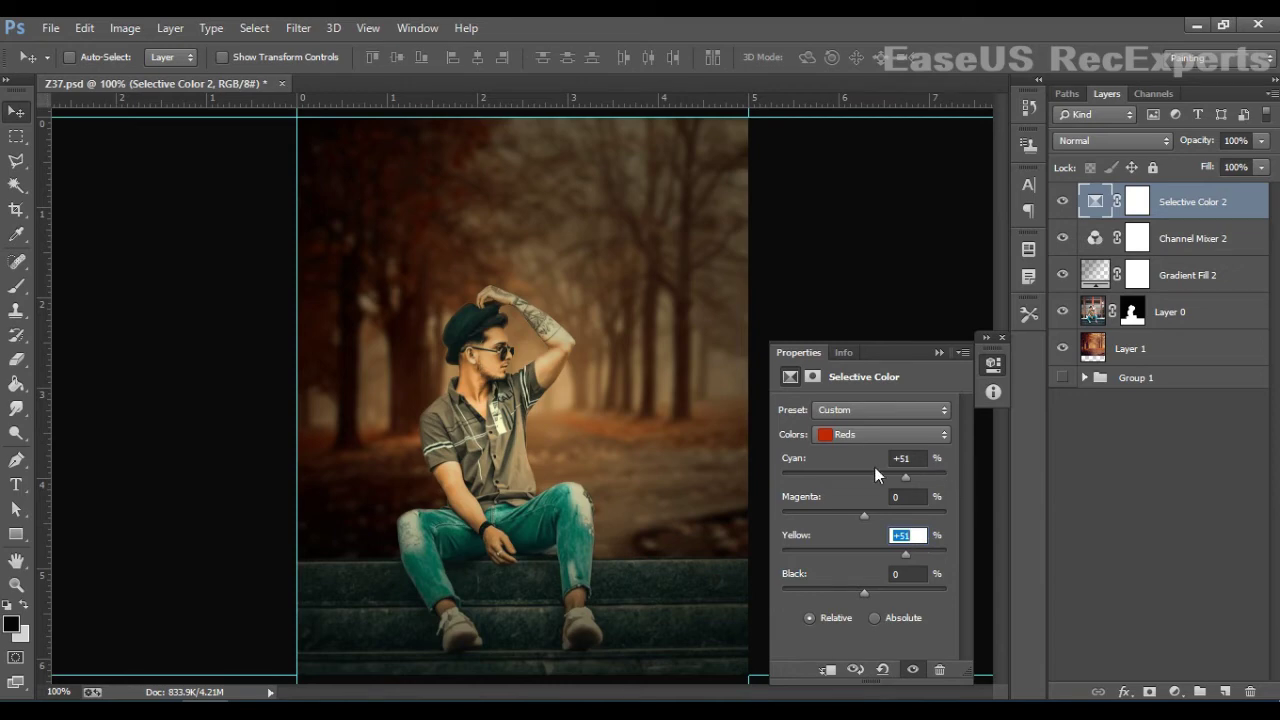
Compare the image with and without the selective color correction by toggling Selective Color 2's visibility
click(1004, 338)
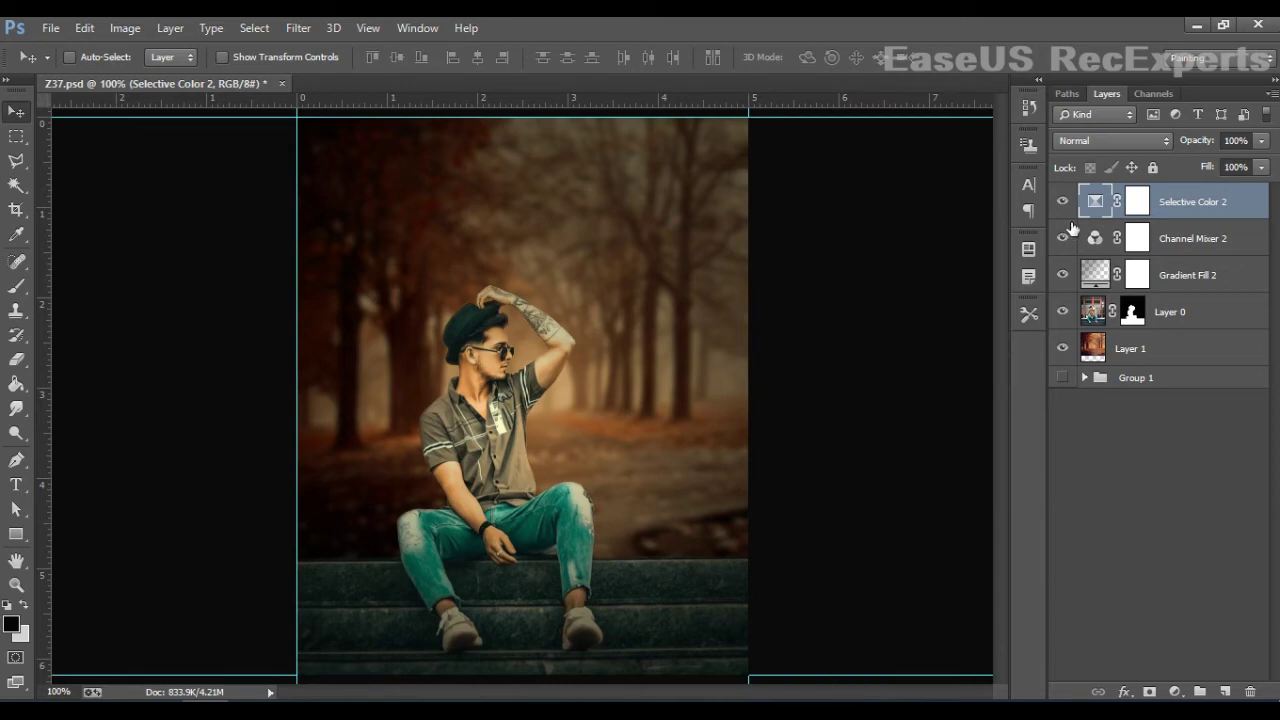
click(1063, 202)
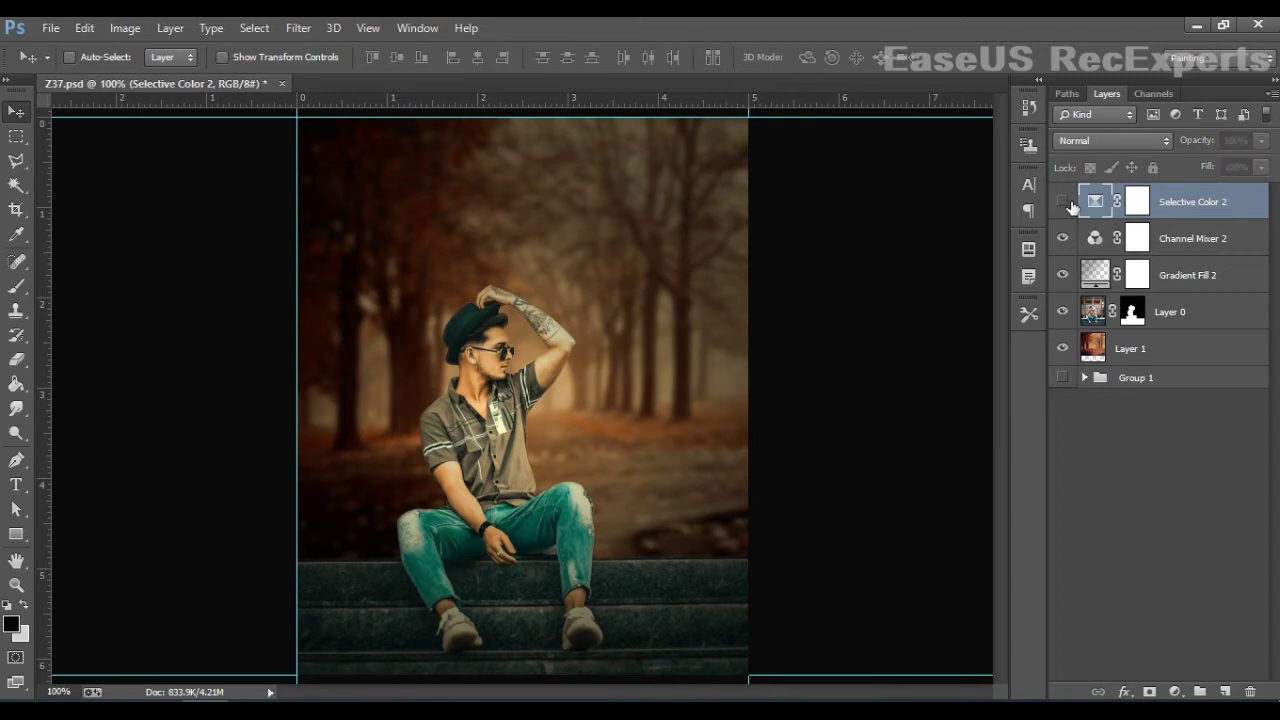
click(1063, 202)
click(1063, 202)
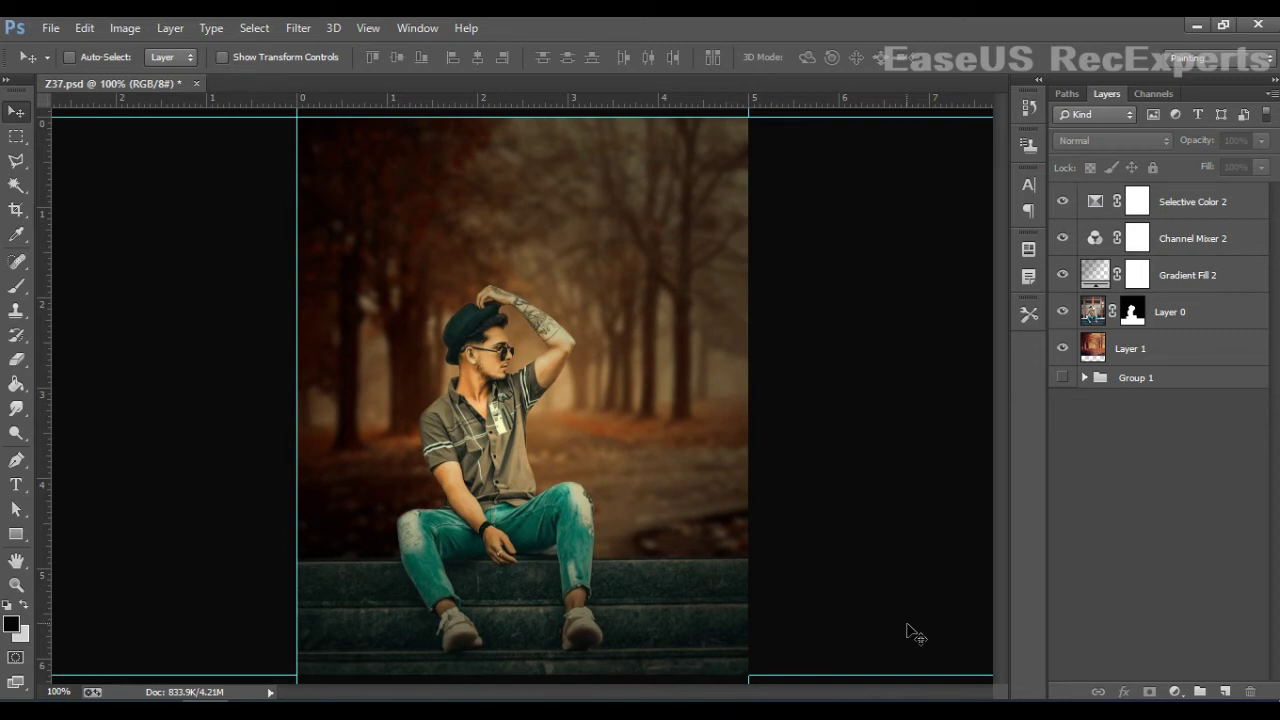
click(1185, 212)
click(1066, 202)
click(1072, 203)
click(1072, 203)
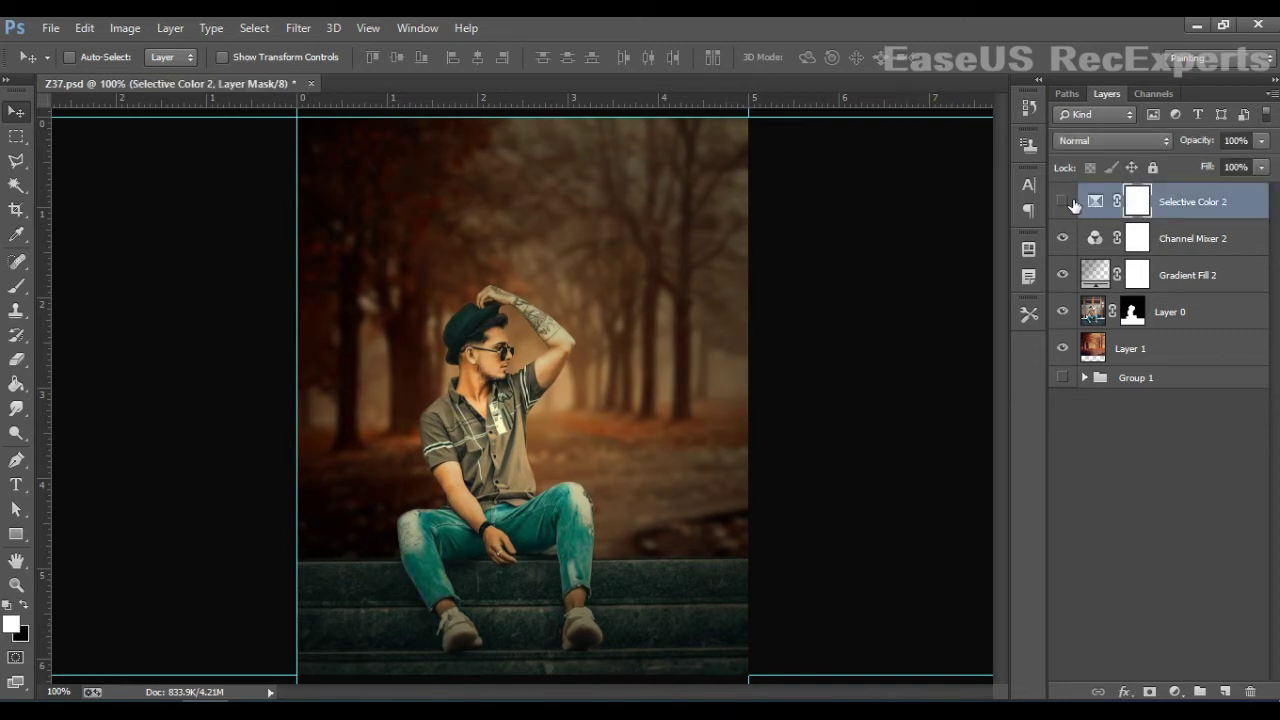
click(1072, 203)
Select Layer 0 and check what it contains by toggling its visibility
click(1200, 344)
click(1186, 316)
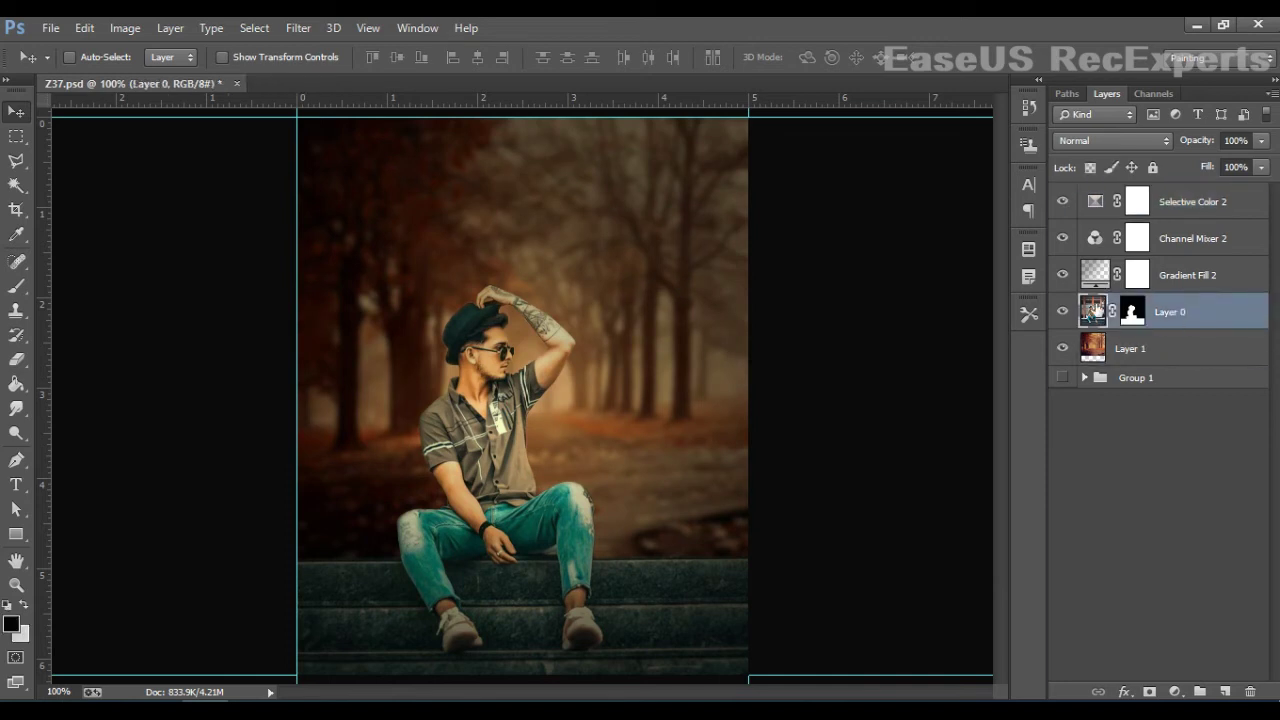
click(1066, 312)
click(1066, 312)
click(1066, 312)
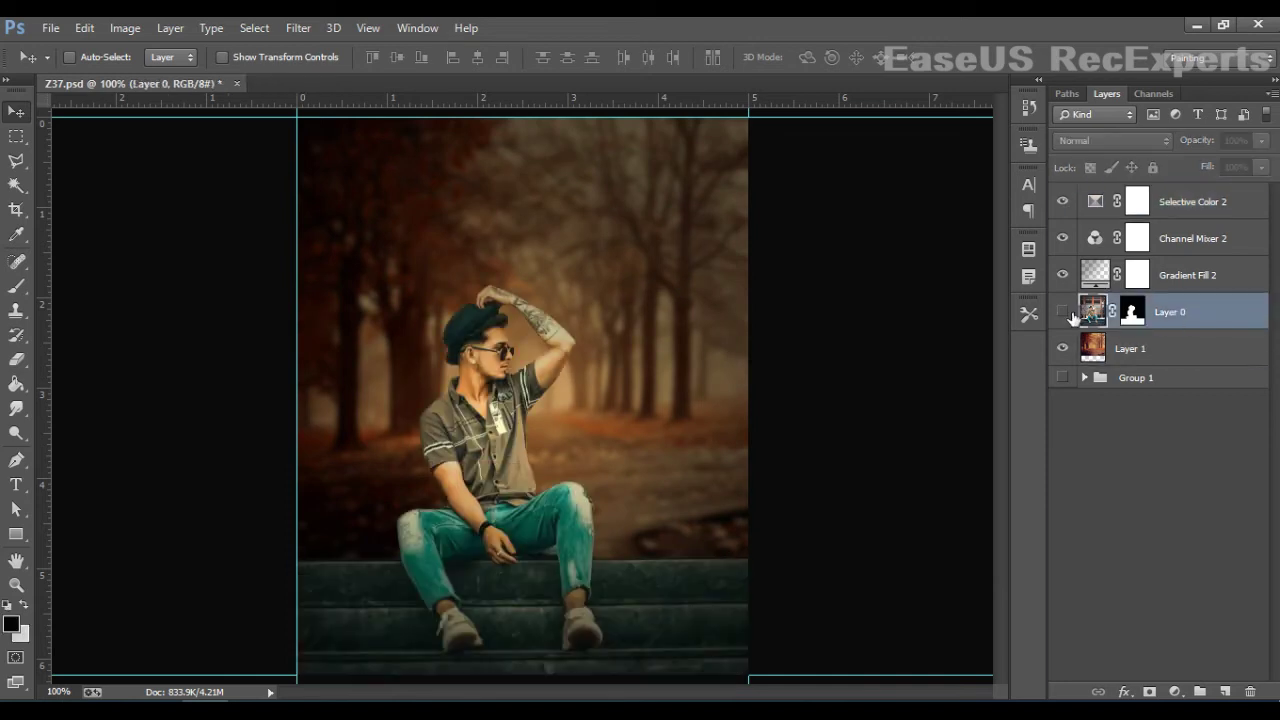
click(1066, 312)
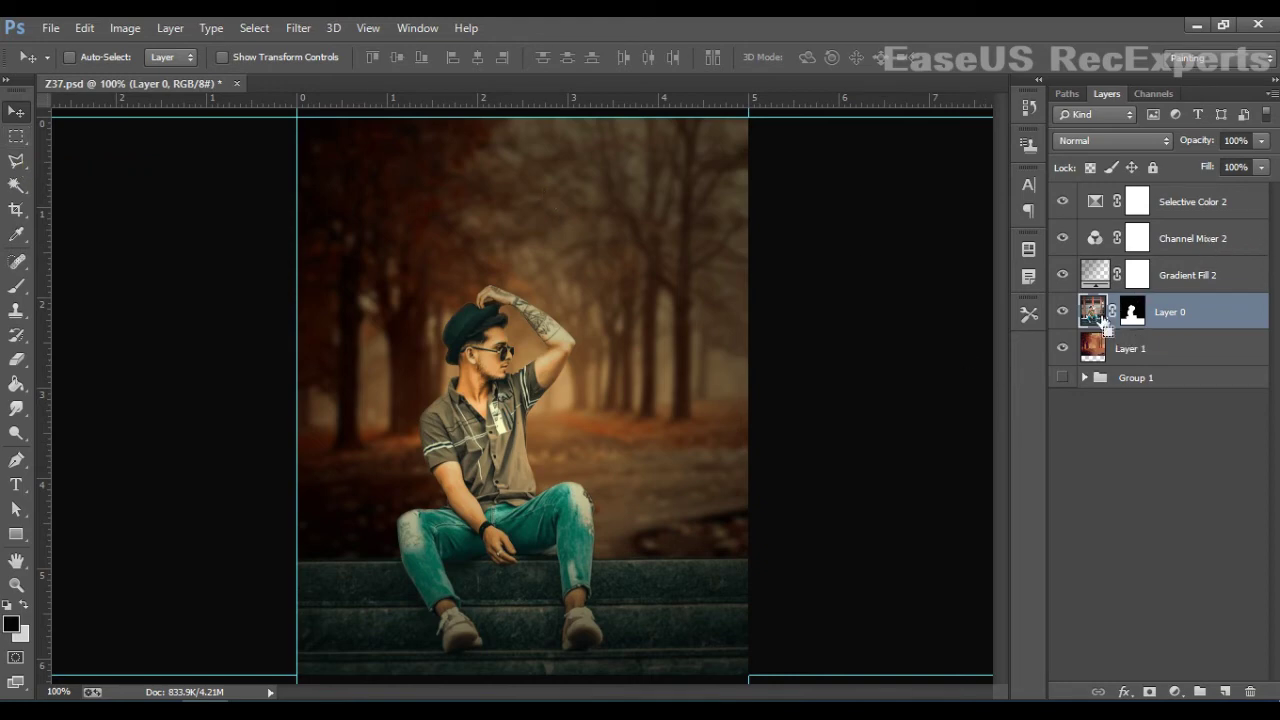
Load Layer 0's mask as a selection around the man and the stairs
key(ctrl)
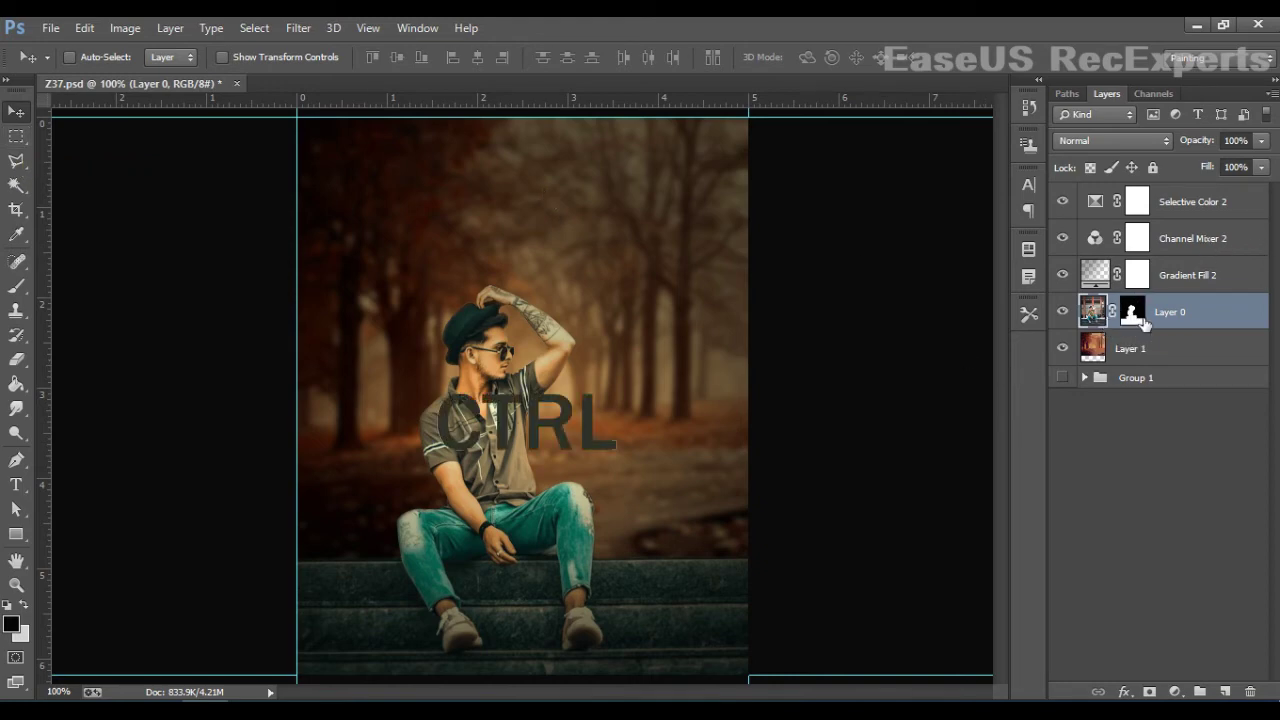
click(1134, 316)
ctrl+click(1134, 316)
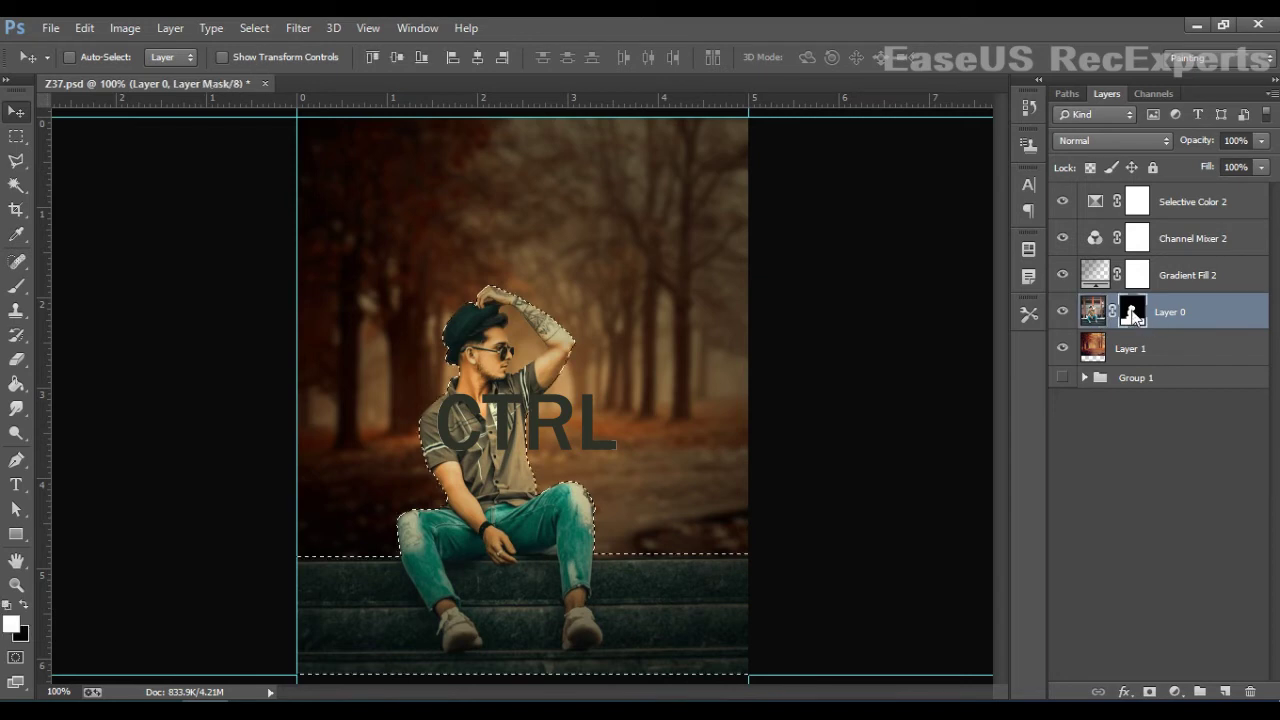
click(1063, 312)
click(1063, 312)
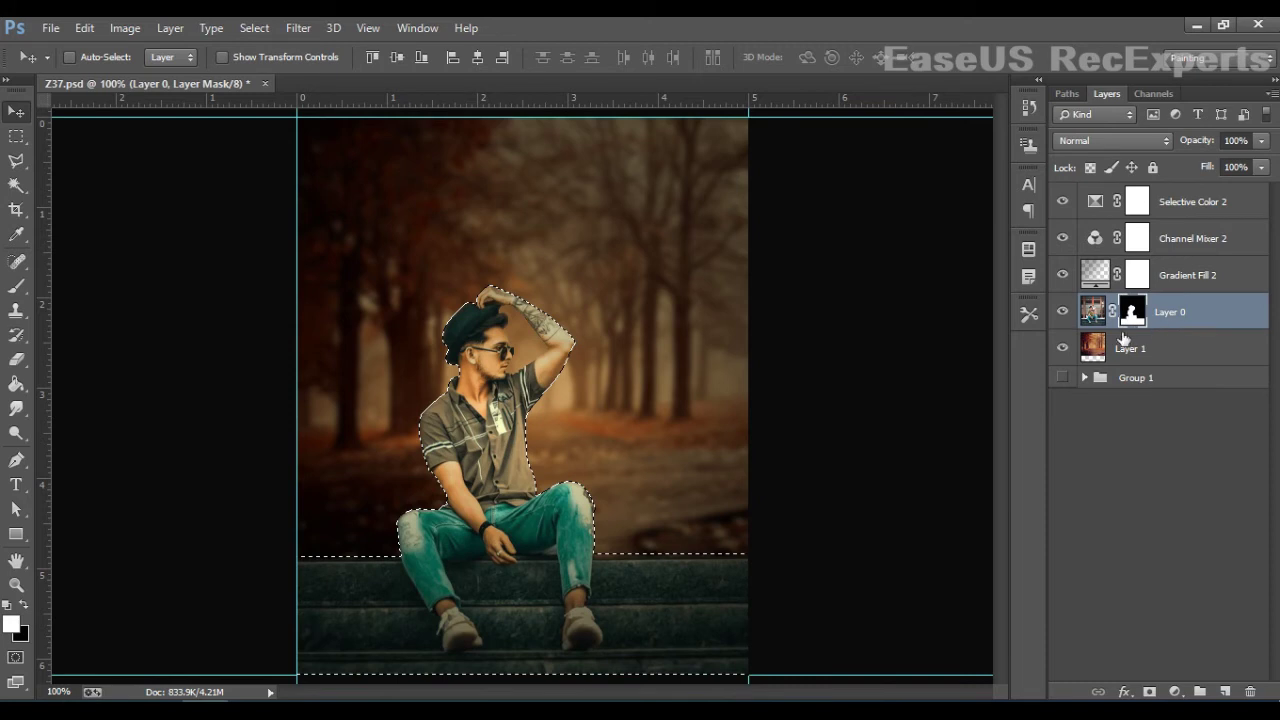
Set up the Brush tool with a soft round tip, 80 px in size and 0% hardness
click(17, 287)
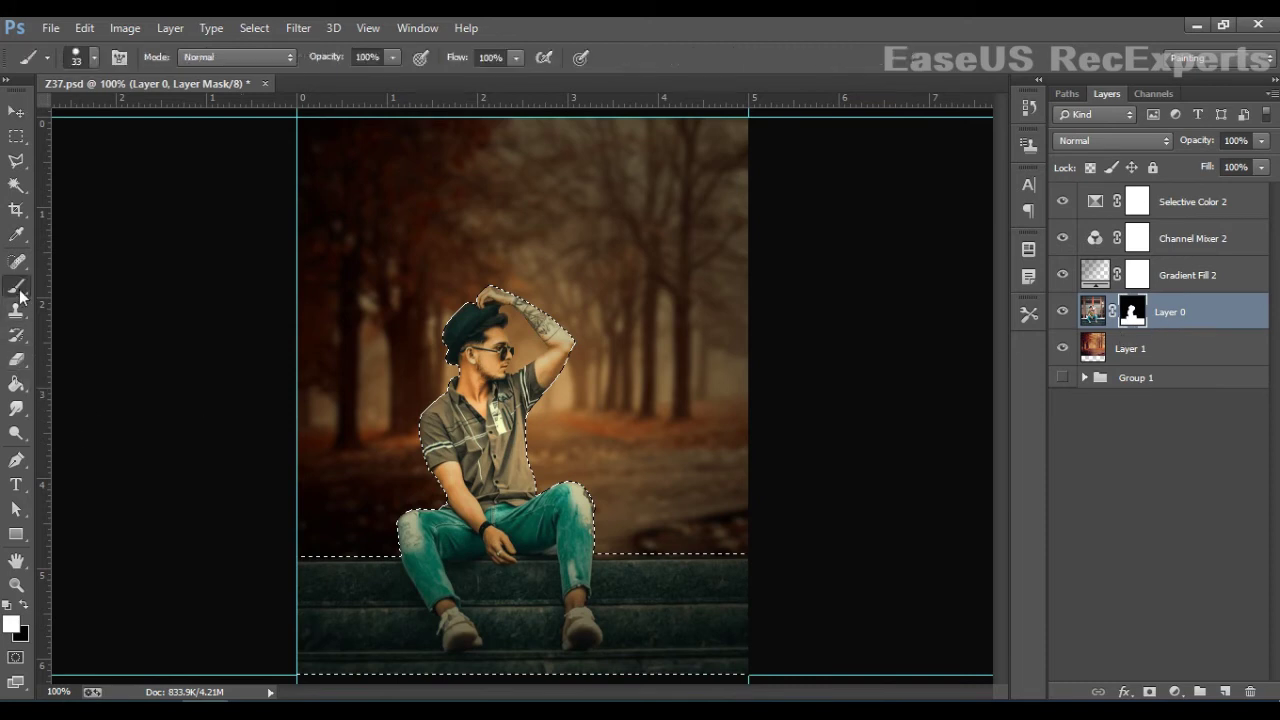
right_click(566, 456)
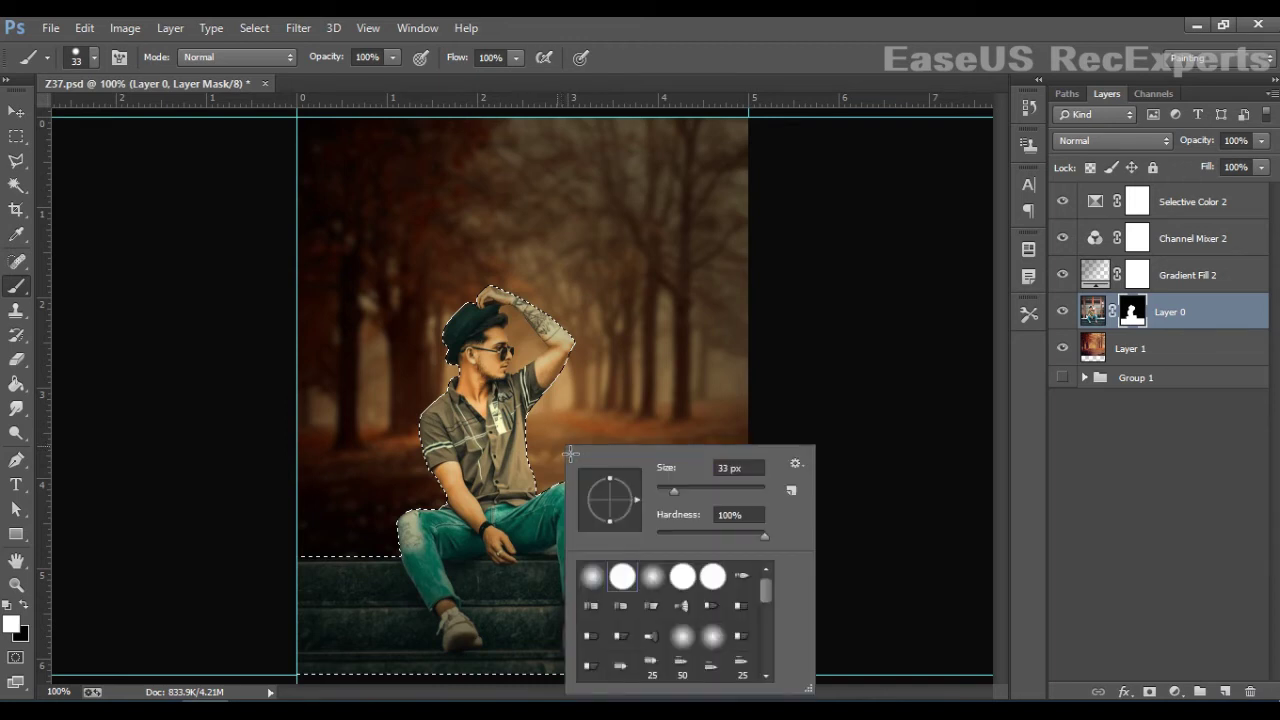
click(700, 492)
click(654, 574)
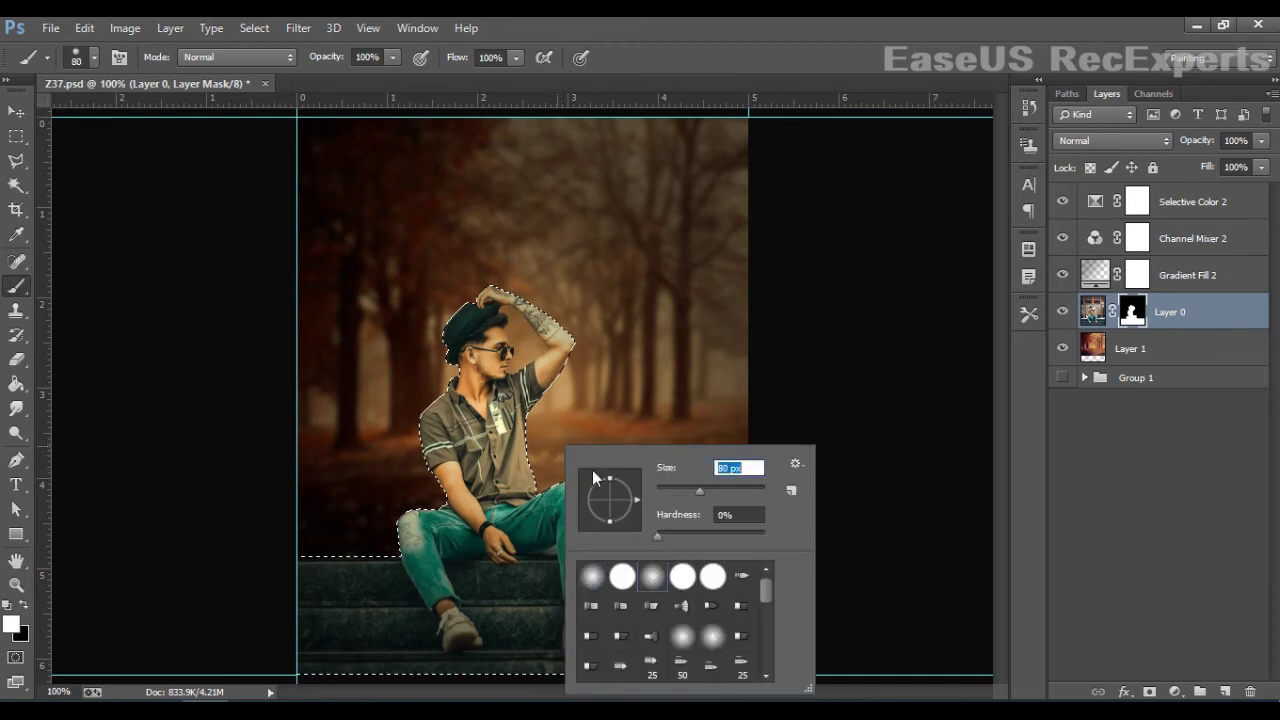
click(559, 453)
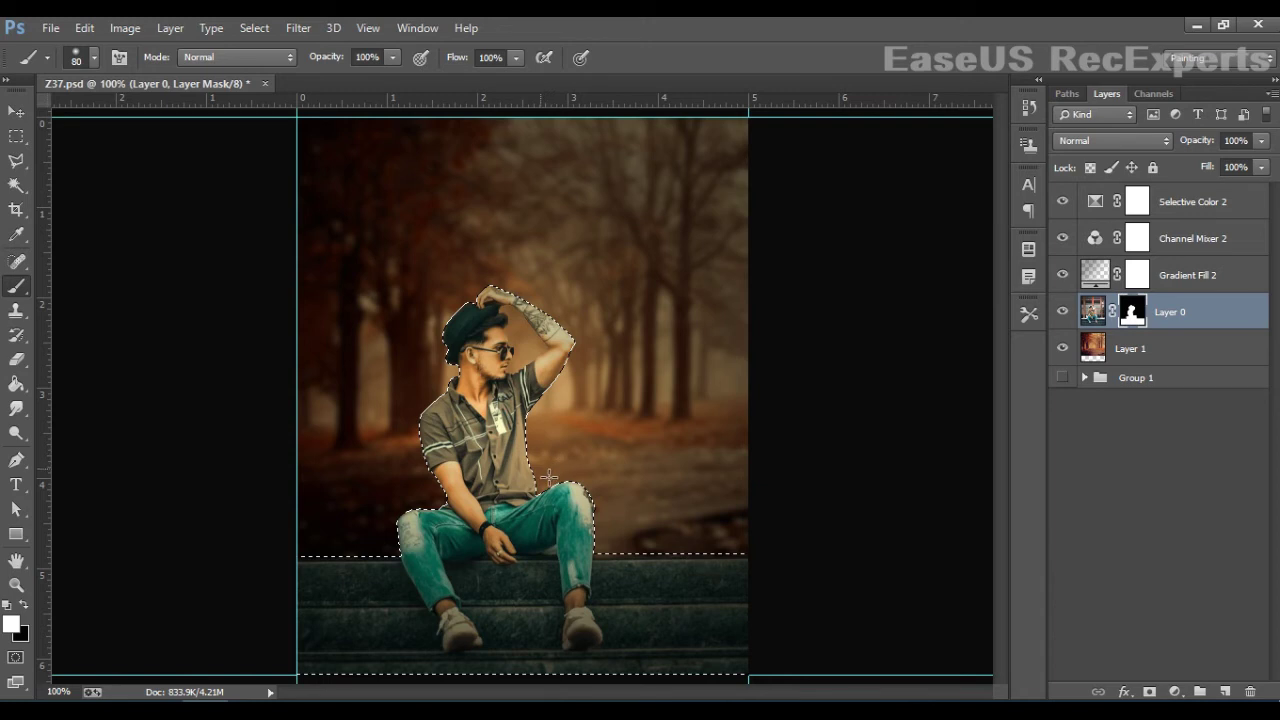
Add a new empty layer directly above Layer 0 and below the gradient fill
click(1093, 312)
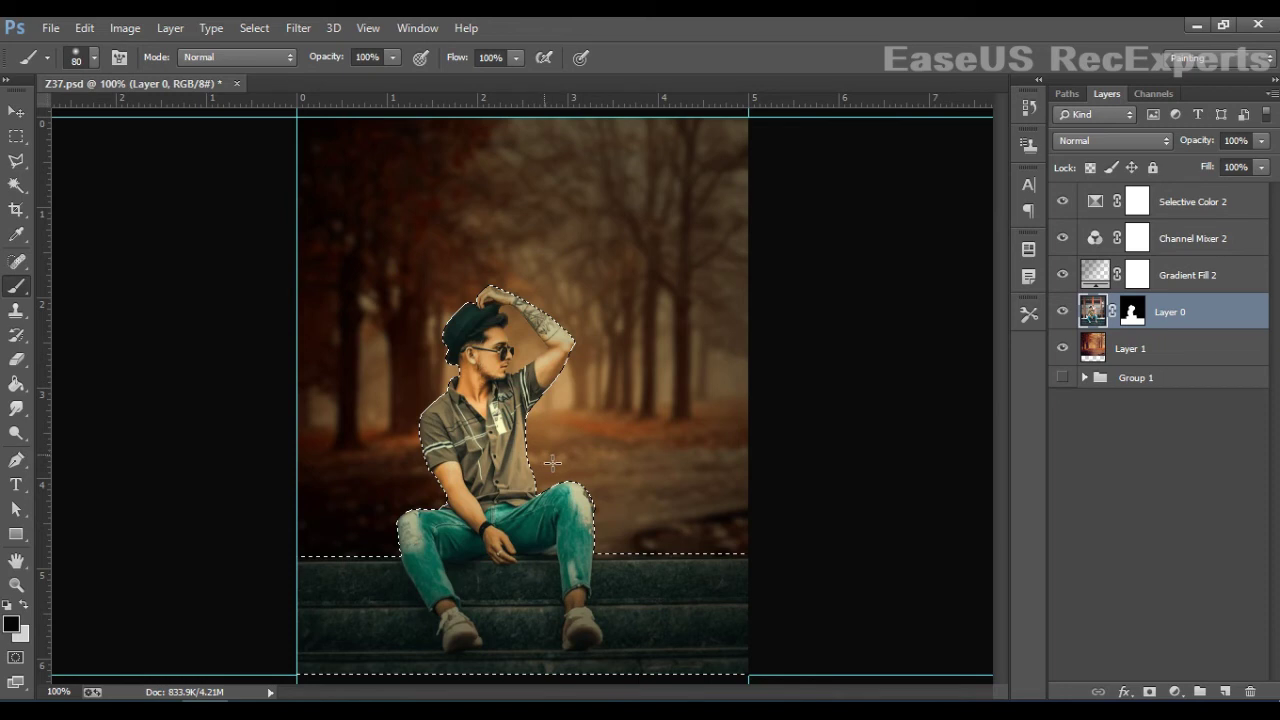
click(1063, 312)
click(1063, 313)
click(1226, 691)
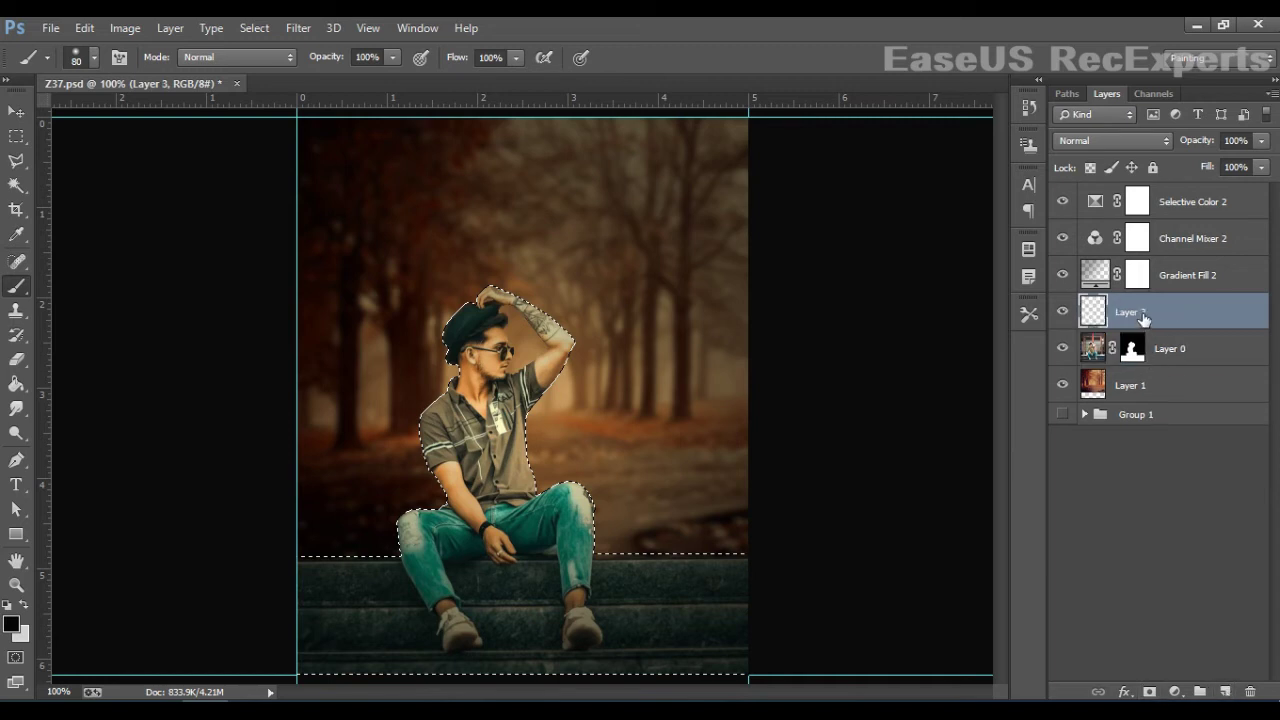
Set the brush to 107 px and 56% opacity and dab soft black shading on Layer 3 beside the man's torso and knee
click(551, 471)
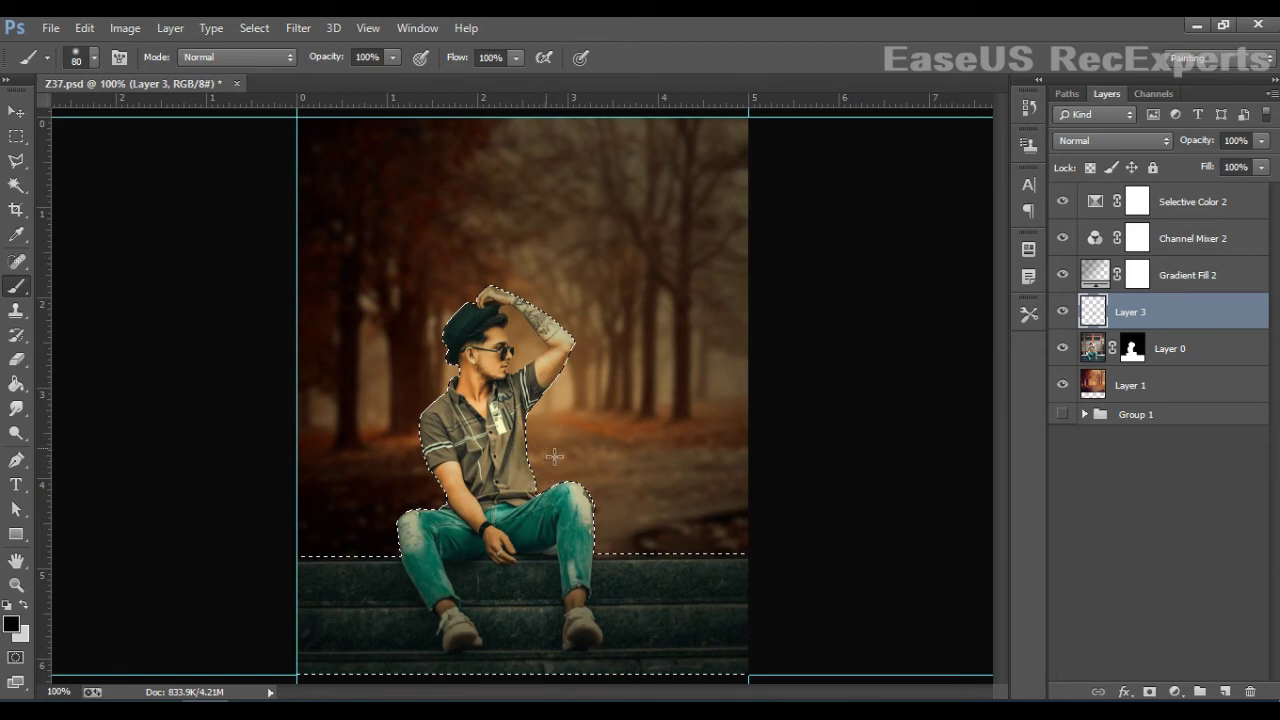
right_click(554, 457)
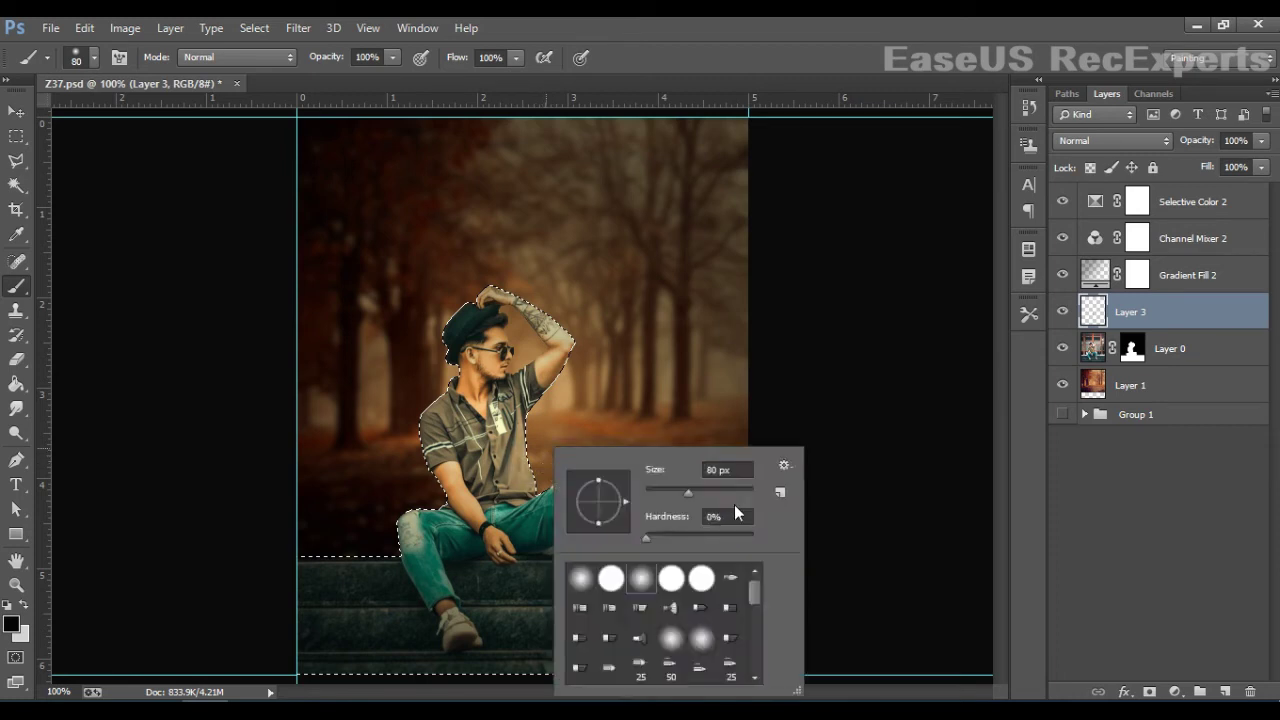
drag(712, 492, 701, 489)
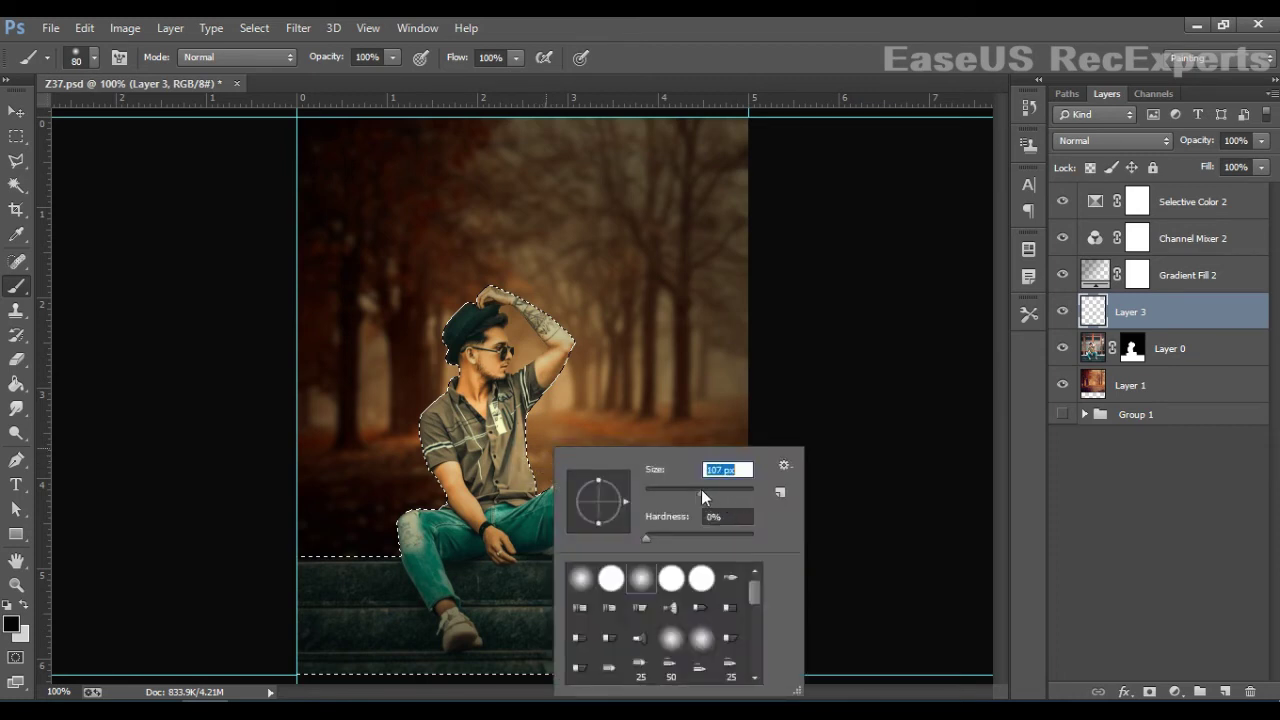
click(392, 57)
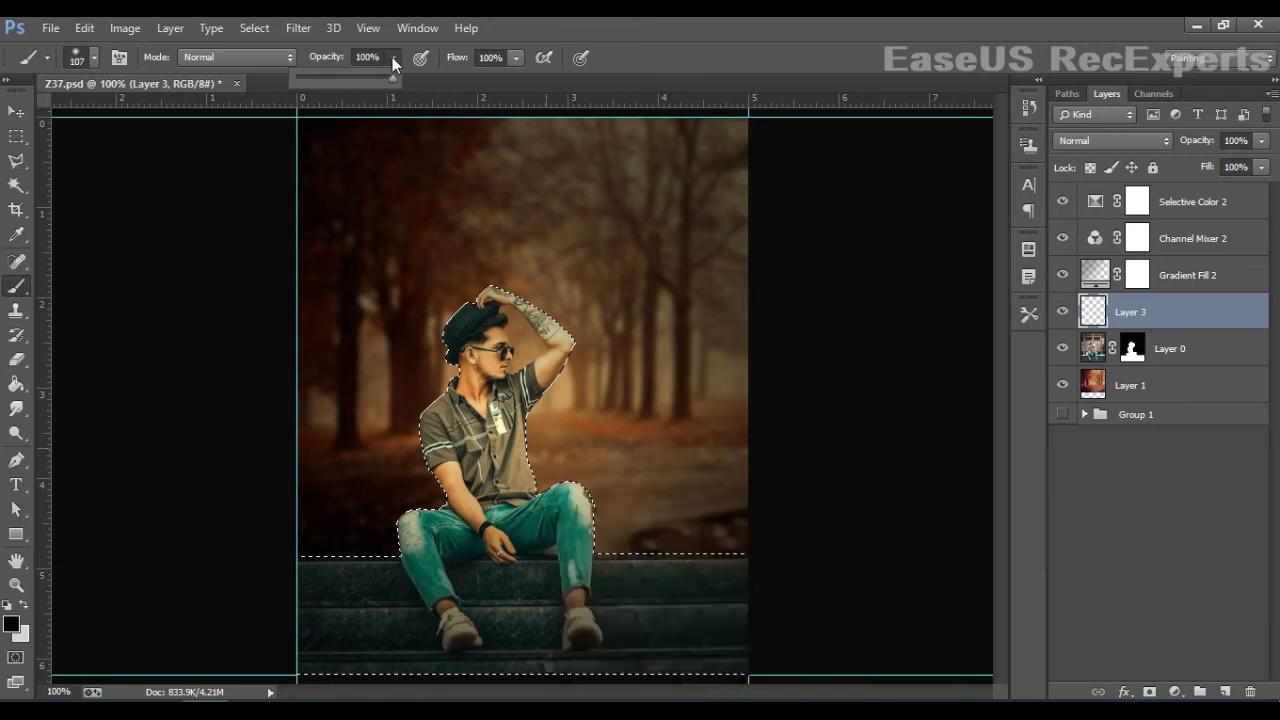
click(568, 464)
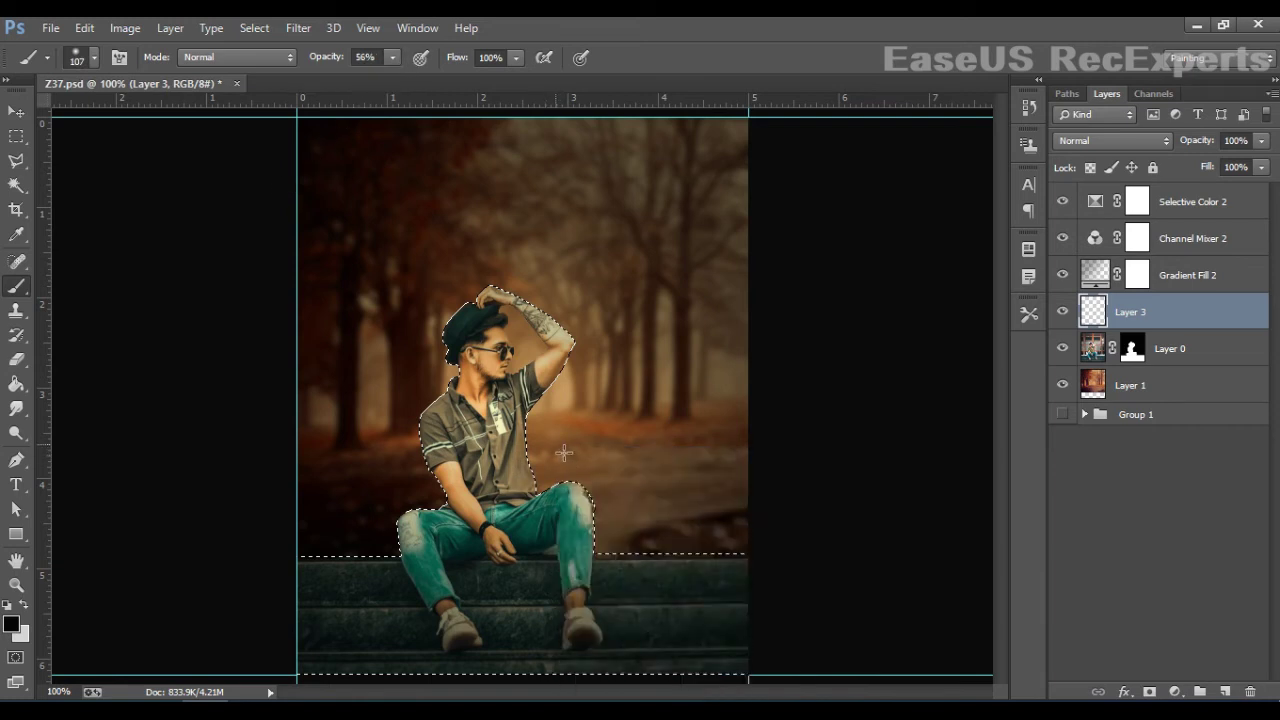
Clear the selection around the man and the stairs and switch to the Move tool
click(15, 111)
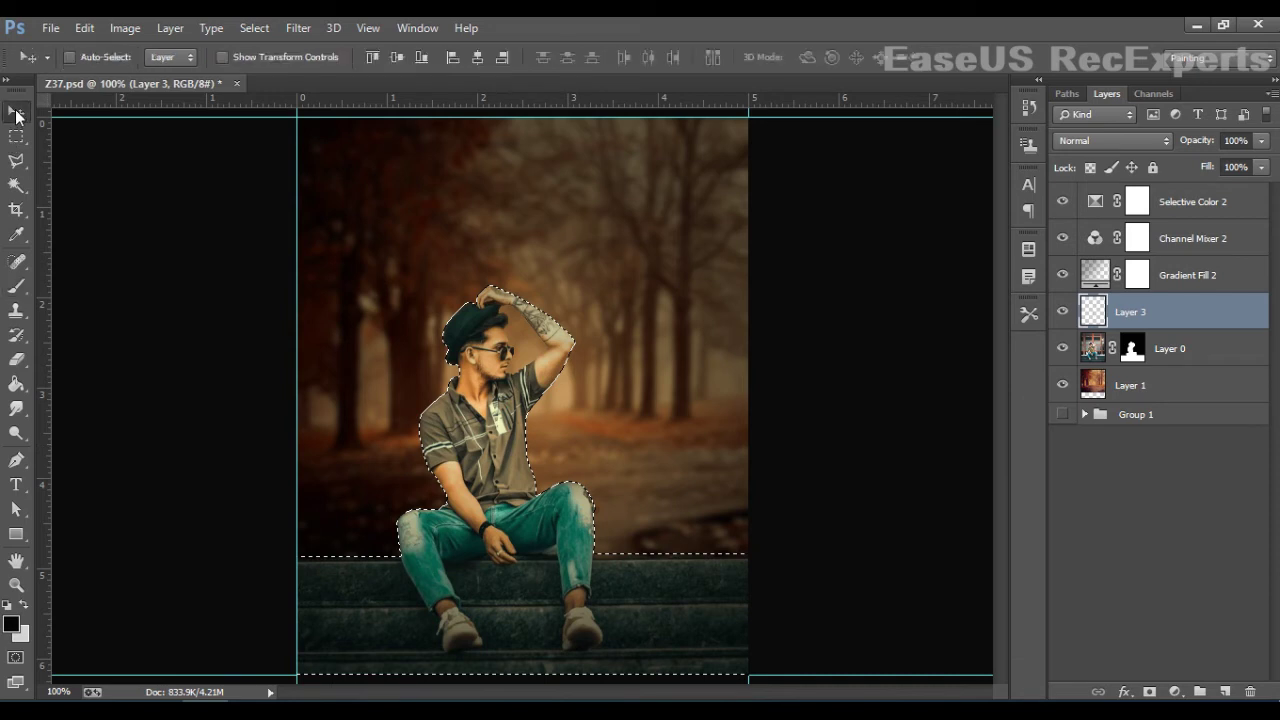
click(16, 185)
key(ctrl+d)
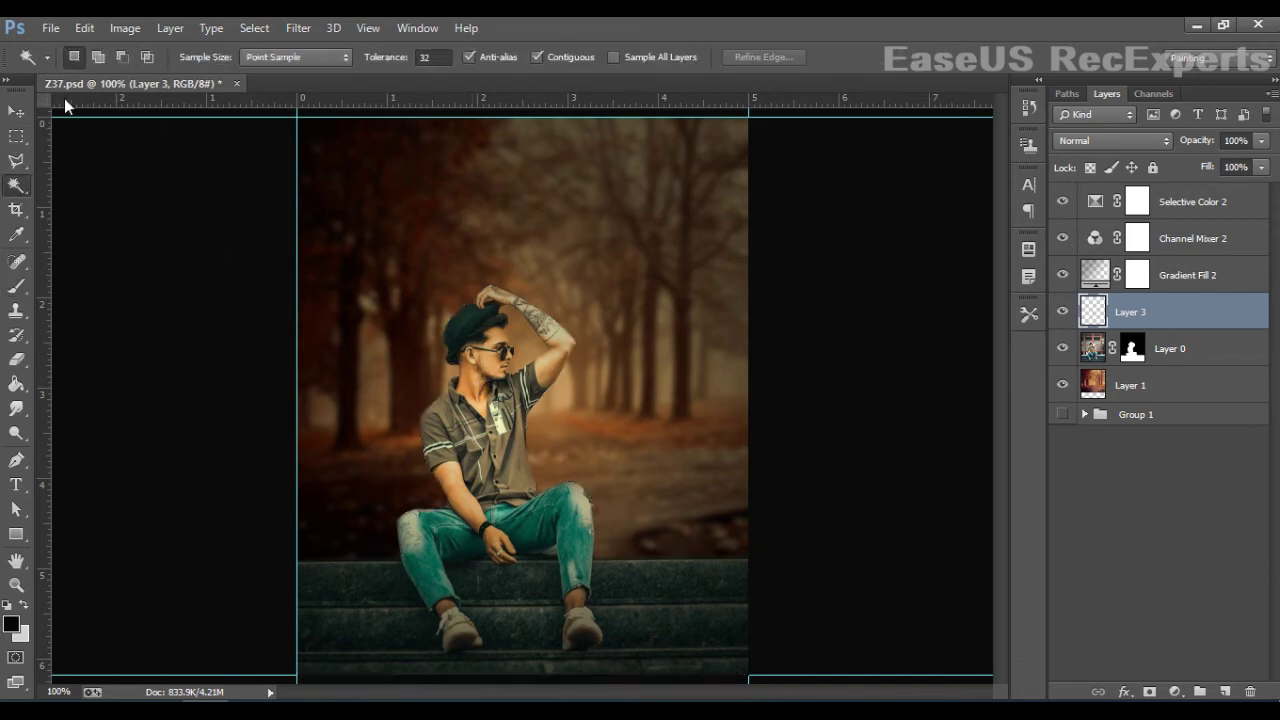
click(12, 112)
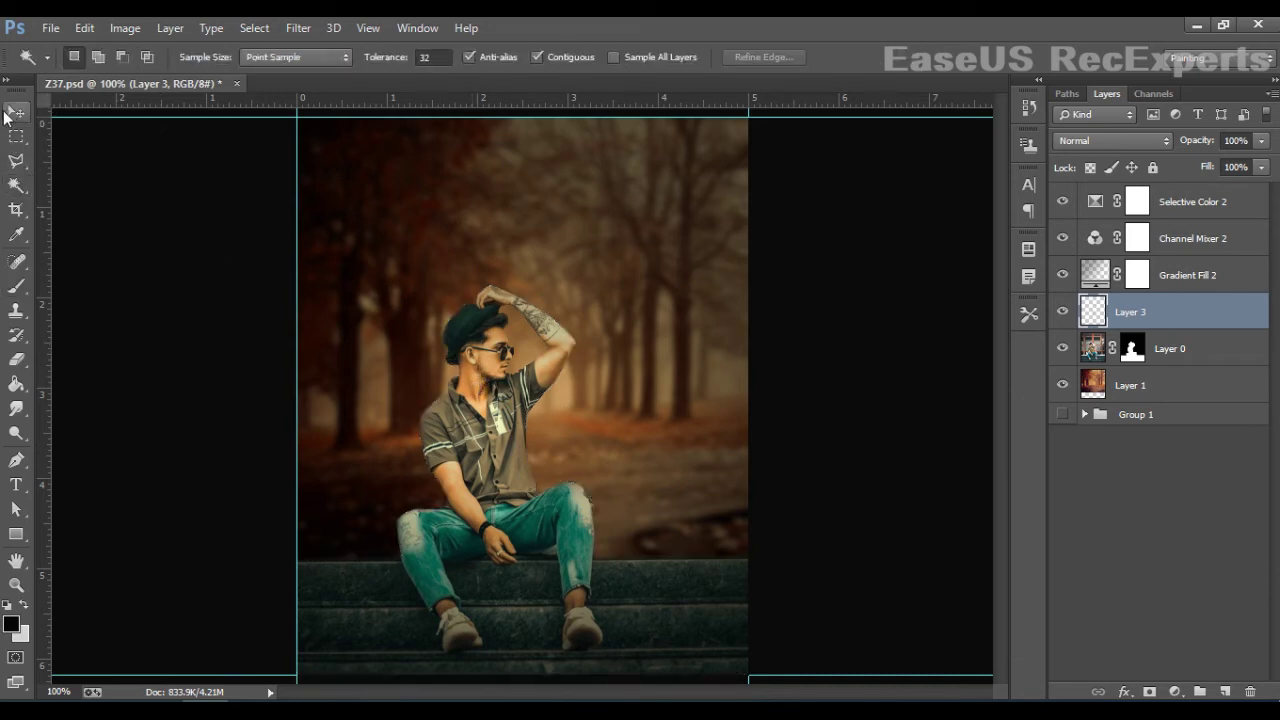
Compare the image with and without the painted shading on Layer 3, leaving the layer visible
click(1071, 313)
click(1072, 313)
click(1072, 313)
click(1072, 313)
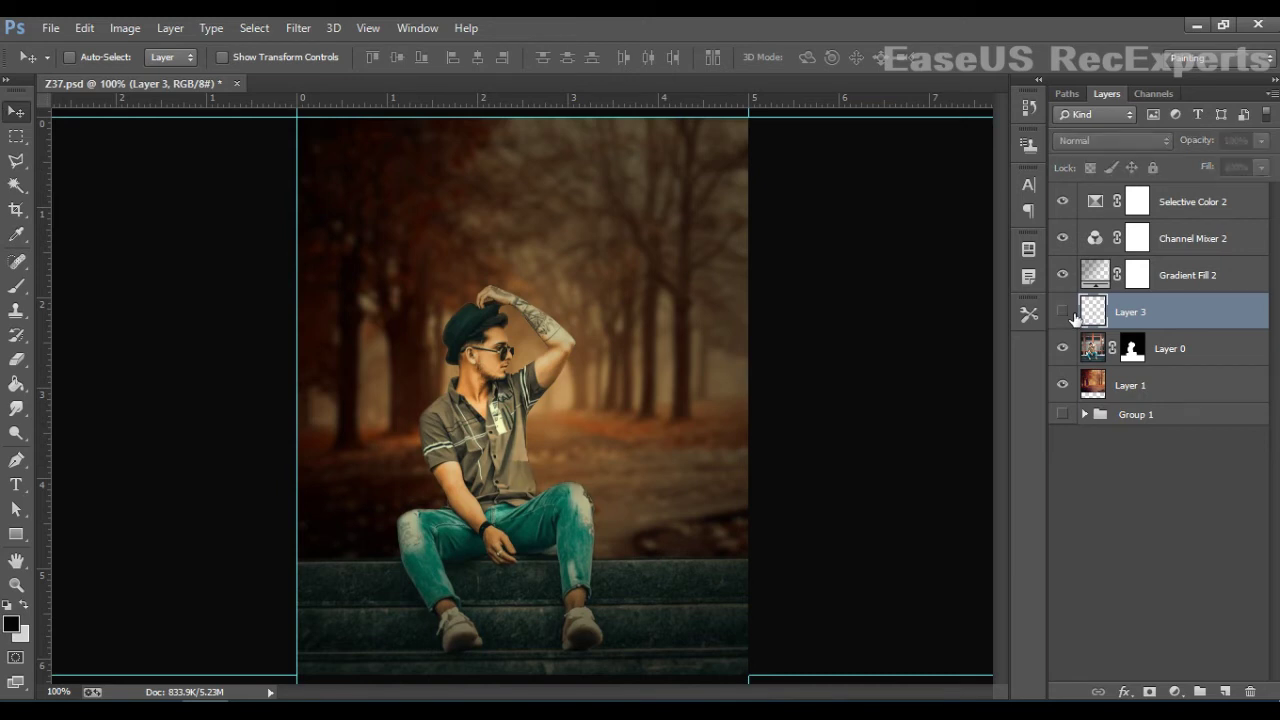
click(1072, 313)
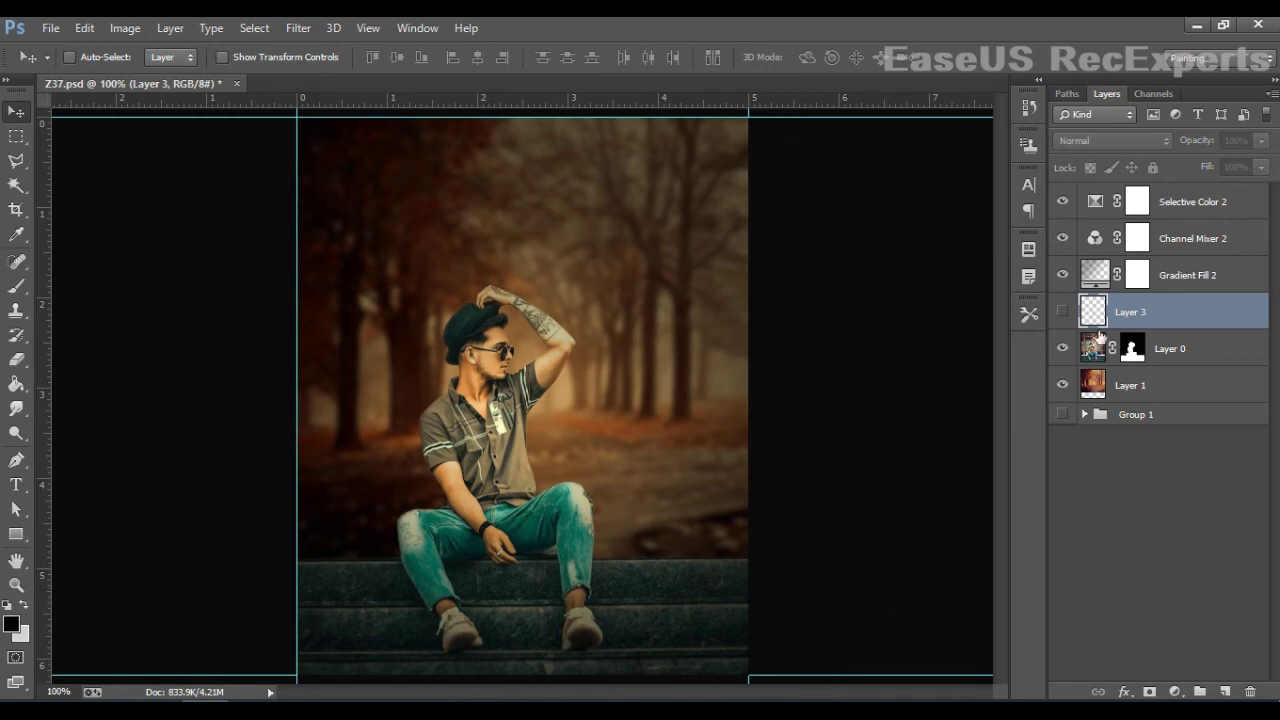
click(1073, 314)
click(1073, 314)
click(1073, 314)
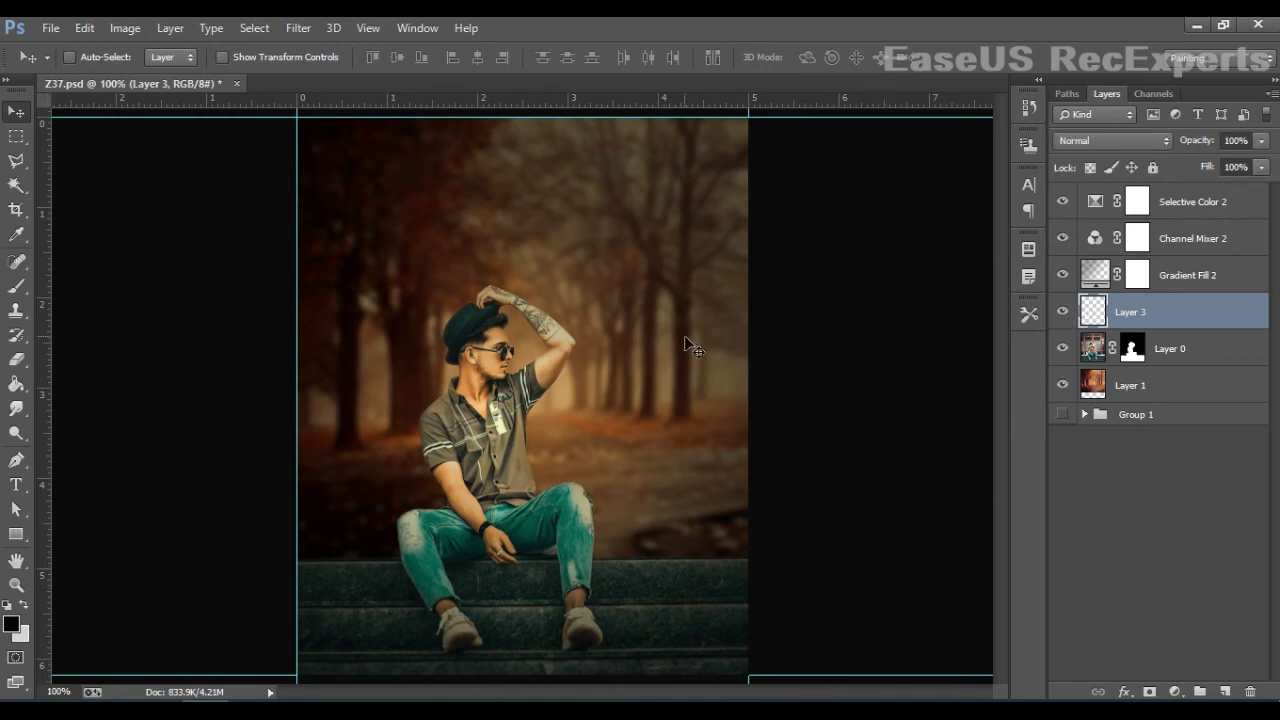
Examine the whole composite and the man's cutout edges at several magnifications, from 66.7% to 200%
key(ctrl+minus)
key(ctrl+minus)
key(ctrl+minus)
key(ctrl+minus)
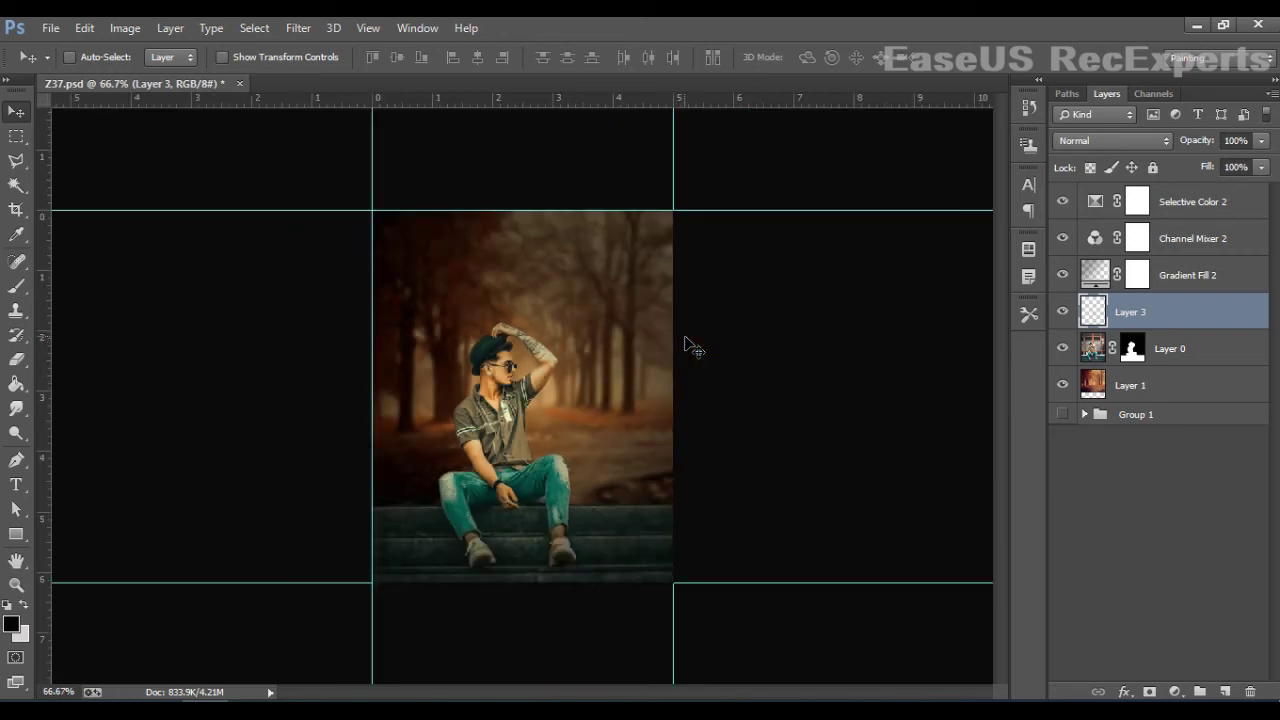
key(ctrl+plus)
key(ctrl+plus)
key(ctrl+plus)
key(ctrl+plus)
key(ctrl+plus)
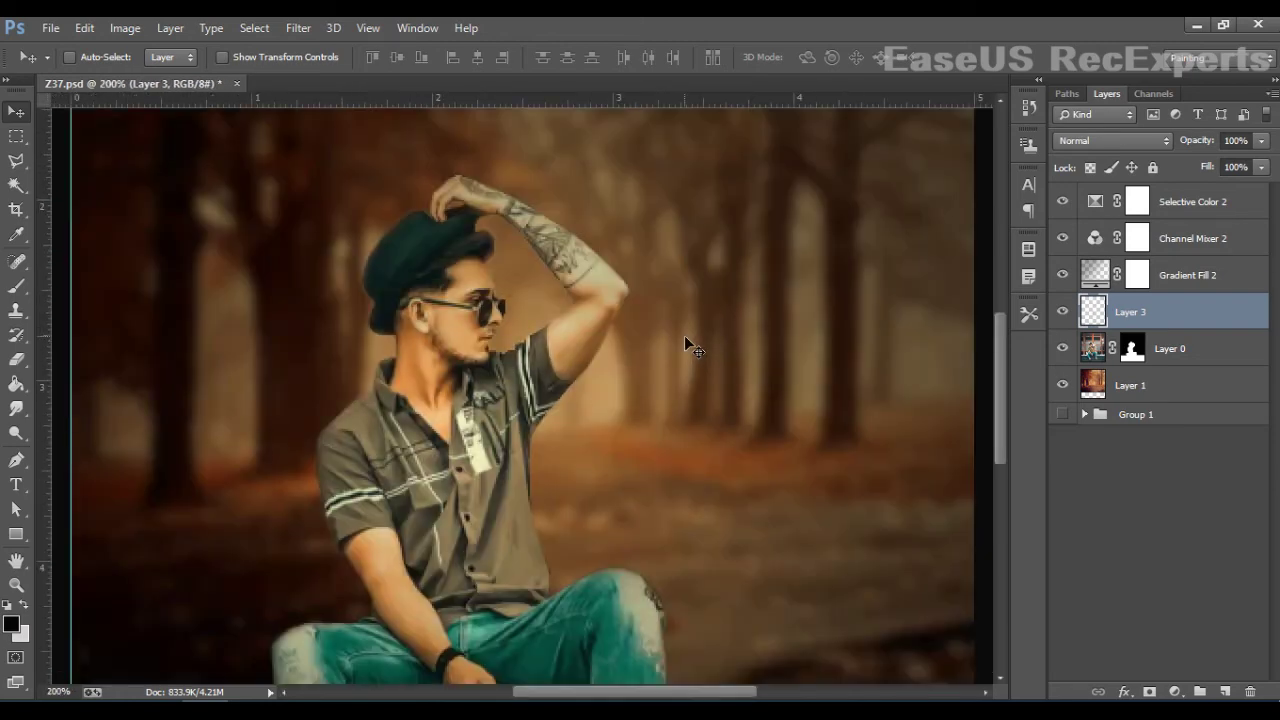
key(ctrl+minus)
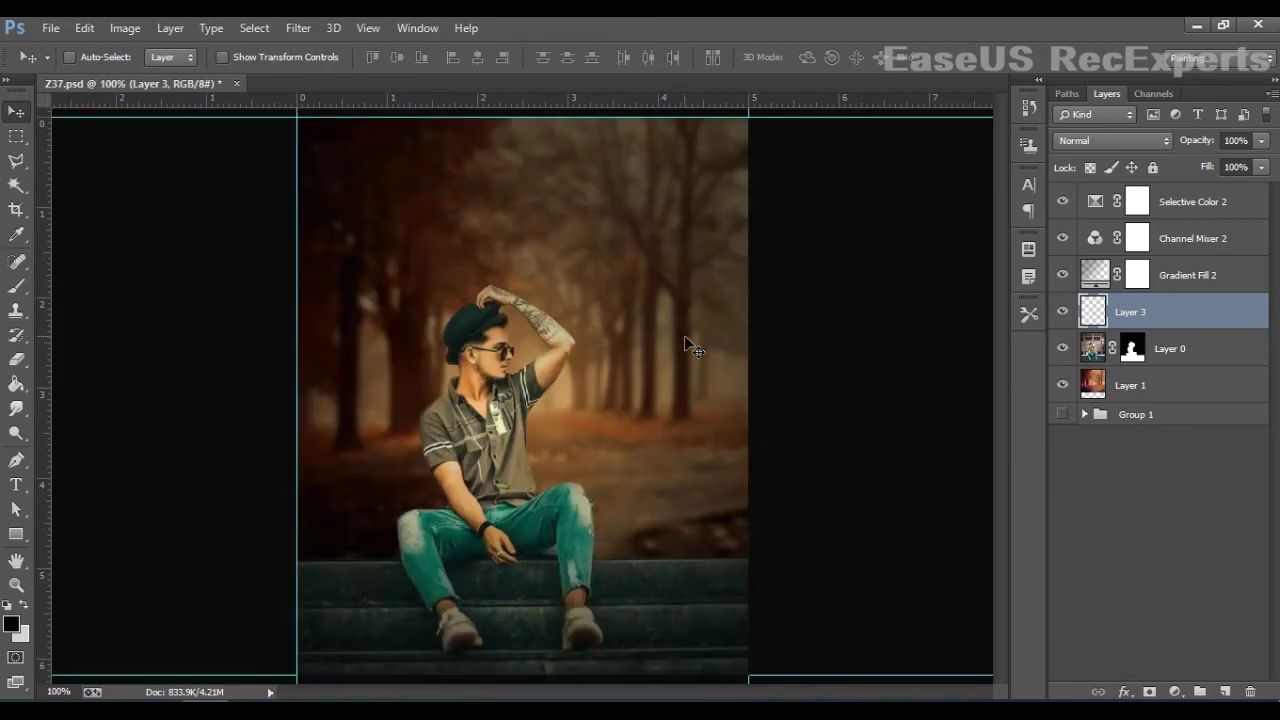
click(48, 29)
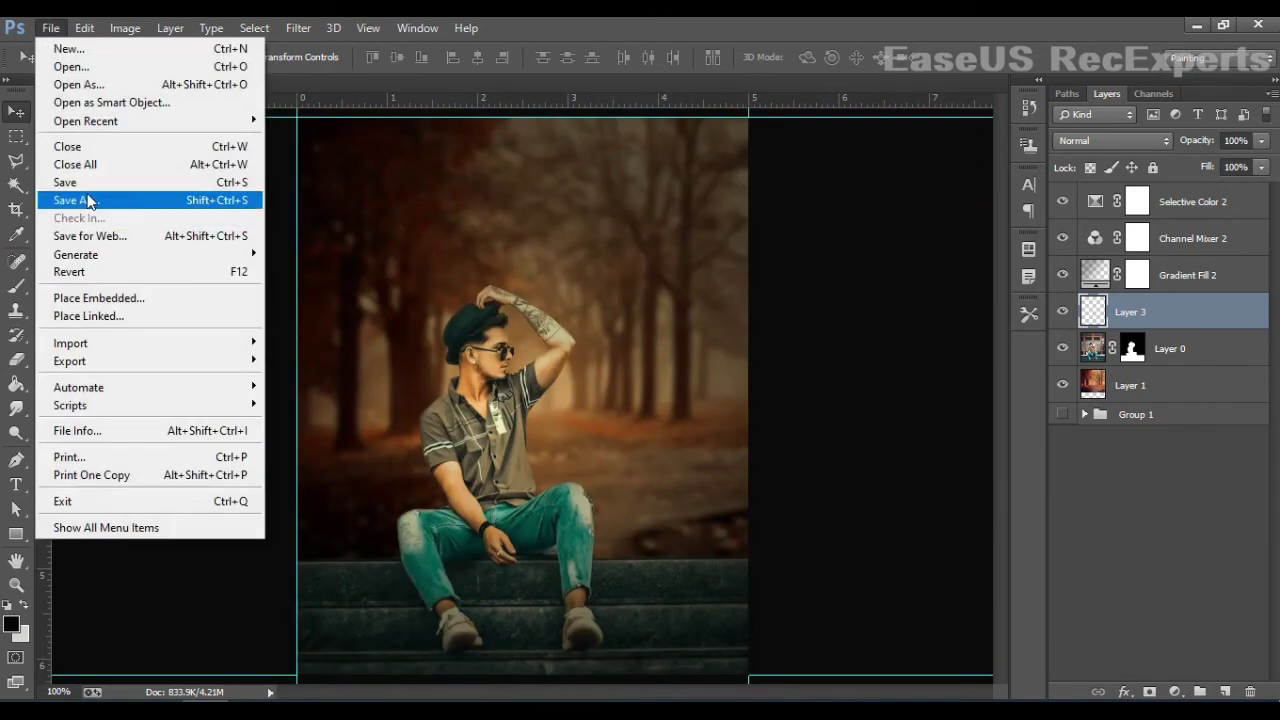
click(286, 186)
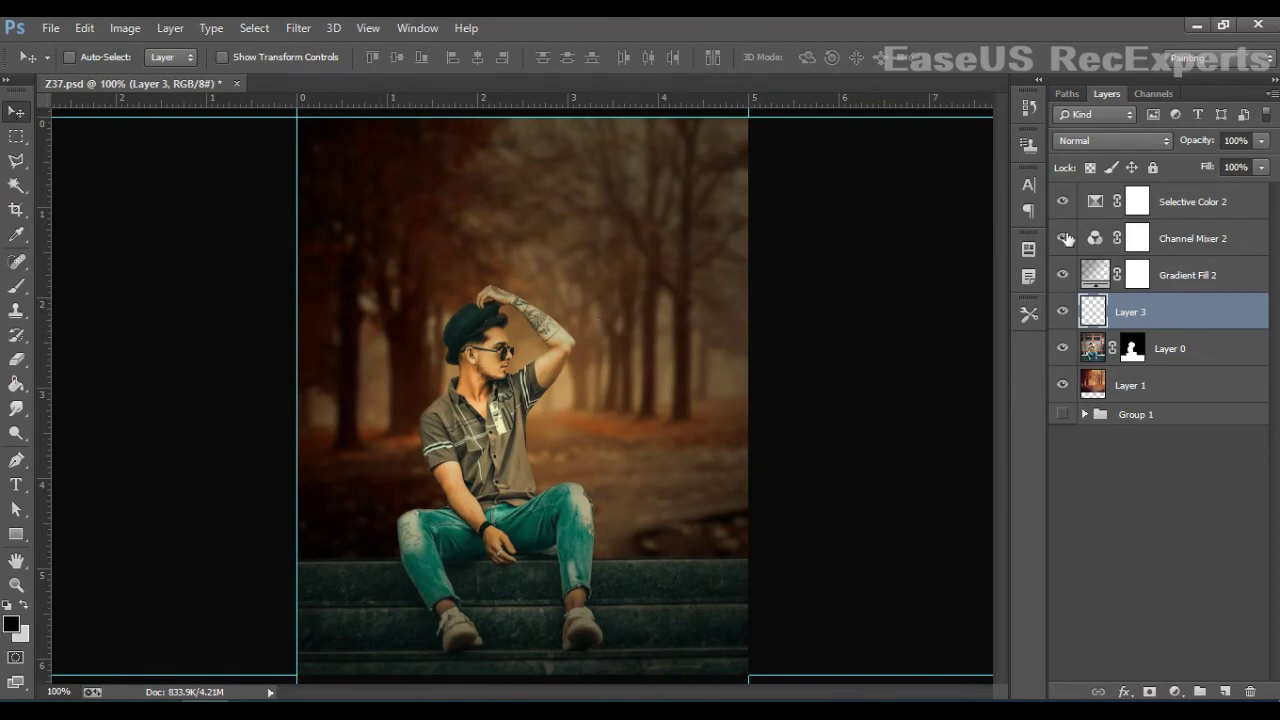
Review the effect of Selective Color 2, Channel Mixer 2 and Gradient Fill 2 by hiding and showing each one
click(1062, 201)
click(1062, 201)
click(1073, 241)
click(1074, 274)
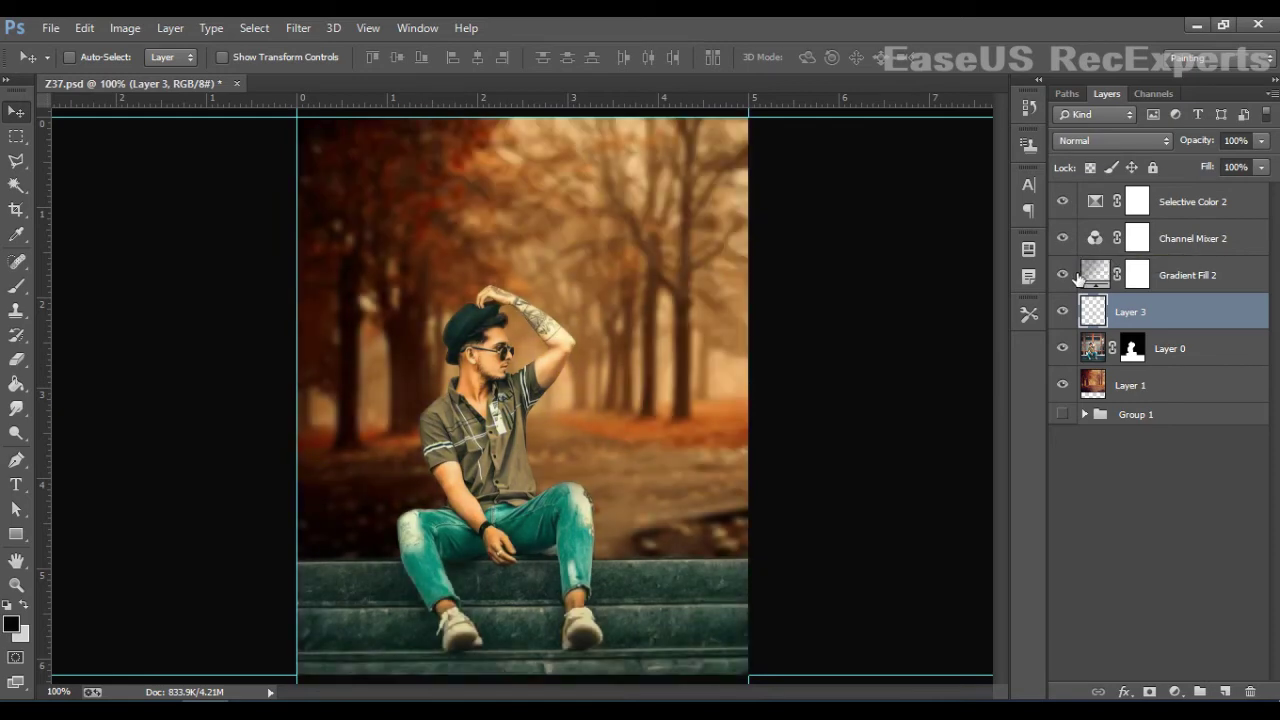
click(1074, 274)
click(1074, 274)
click(1074, 274)
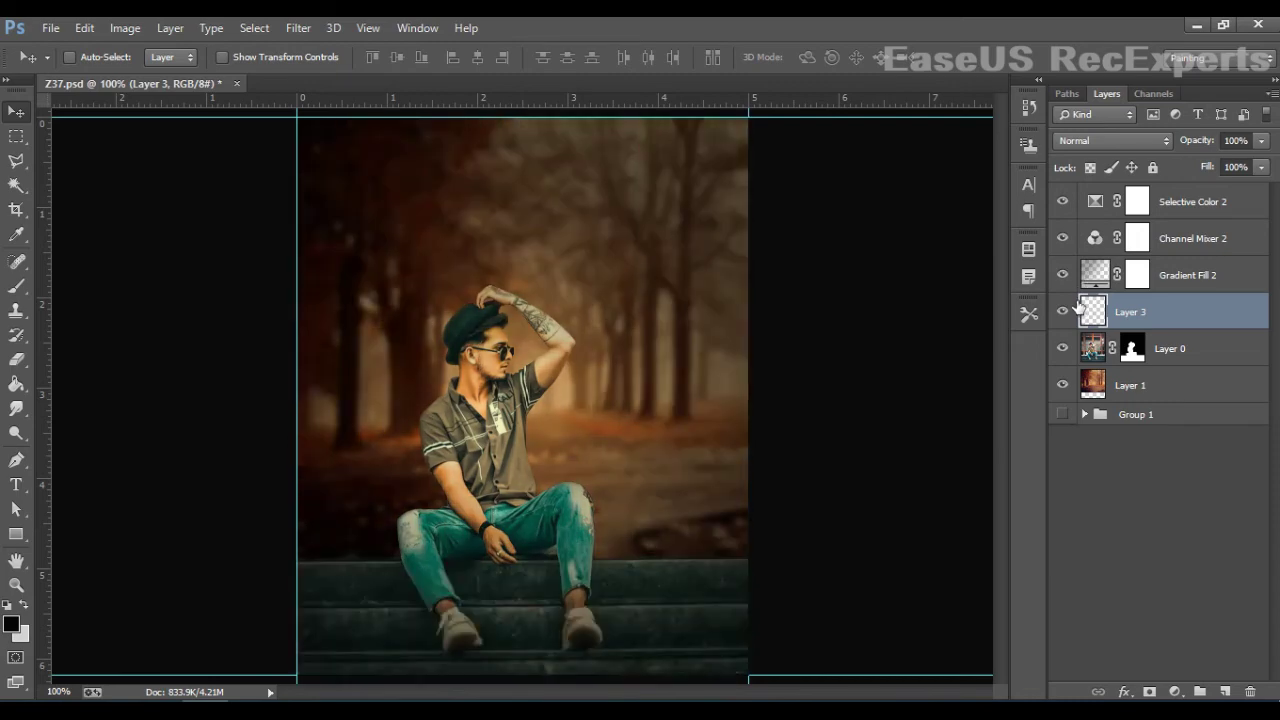
Review what Layer 3, Layer 0 and Layer 1 each contribute by hiding and showing them one by one
click(1063, 311)
click(1063, 311)
click(1063, 311)
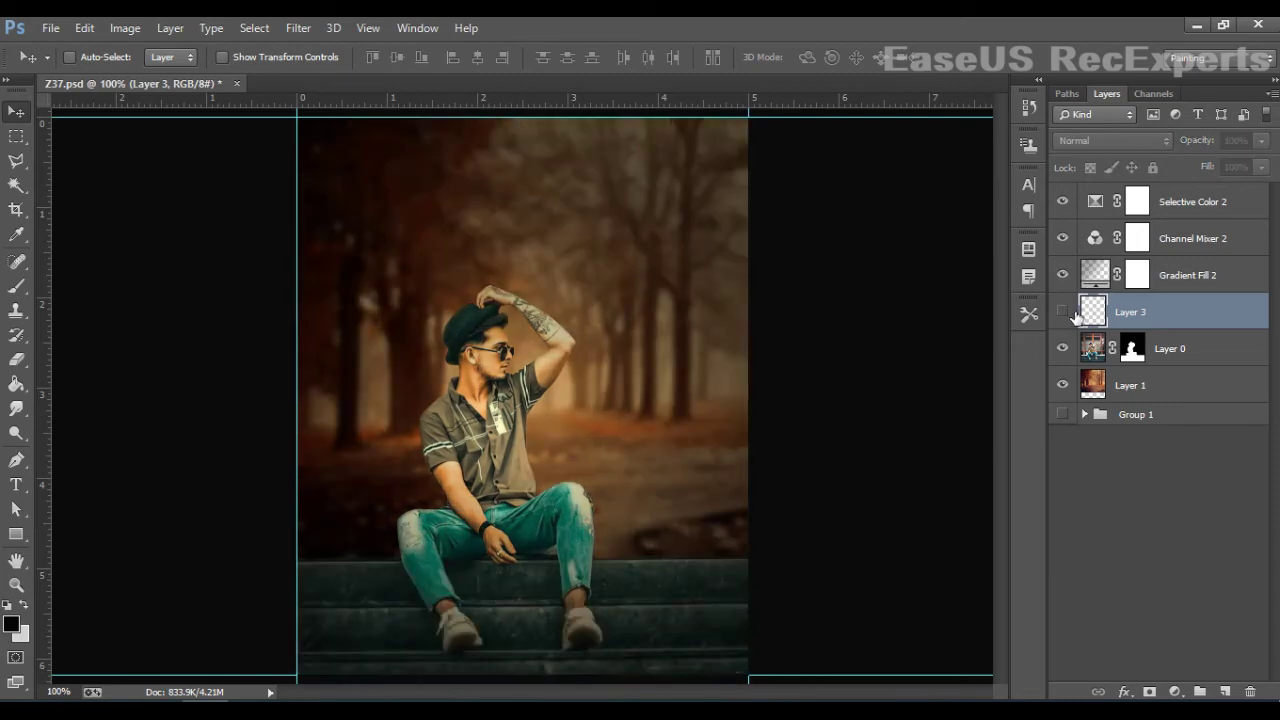
click(1063, 311)
click(1073, 350)
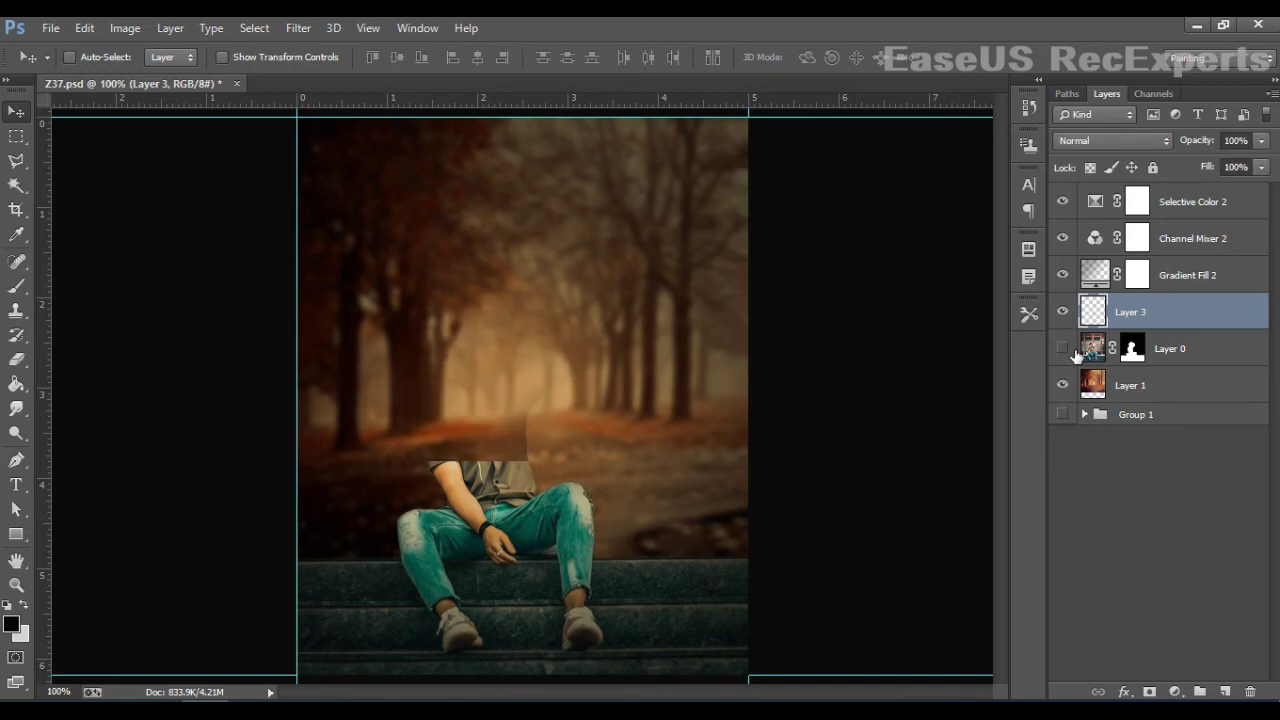
click(1073, 350)
click(1074, 352)
click(1074, 352)
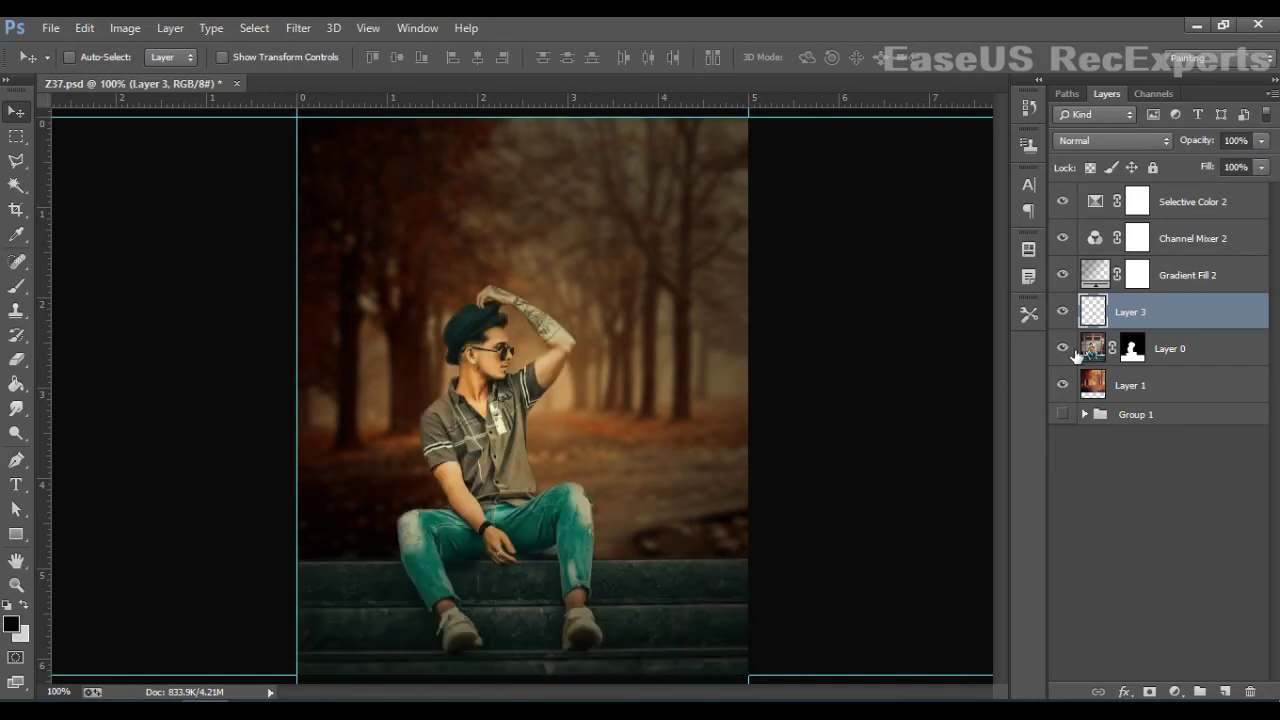
click(1068, 388)
click(1071, 393)
click(1066, 388)
Group Selective Color 2, Channel Mixer 2, Gradient Fill 2 and Layer 3, and compare the image with and without the group
click(1177, 397)
shift+click(1190, 282)
shift+click(1187, 245)
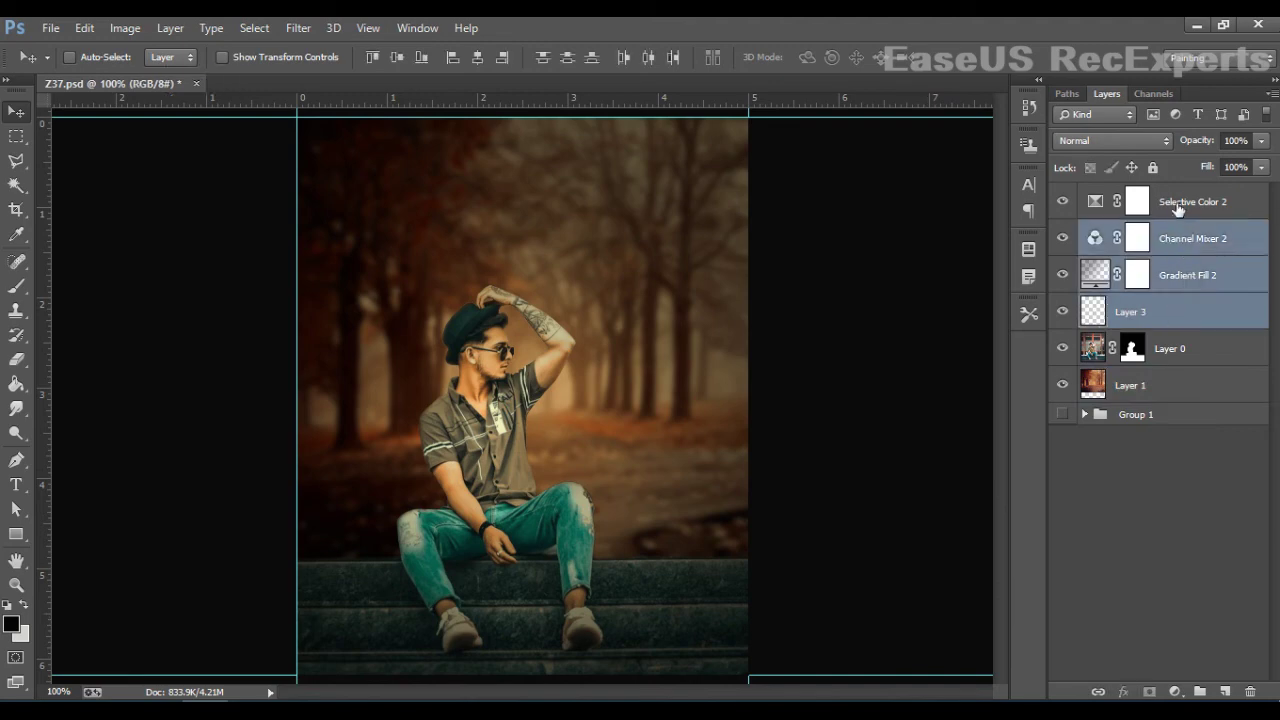
shift+click(1179, 207)
drag(1186, 276, 1199, 692)
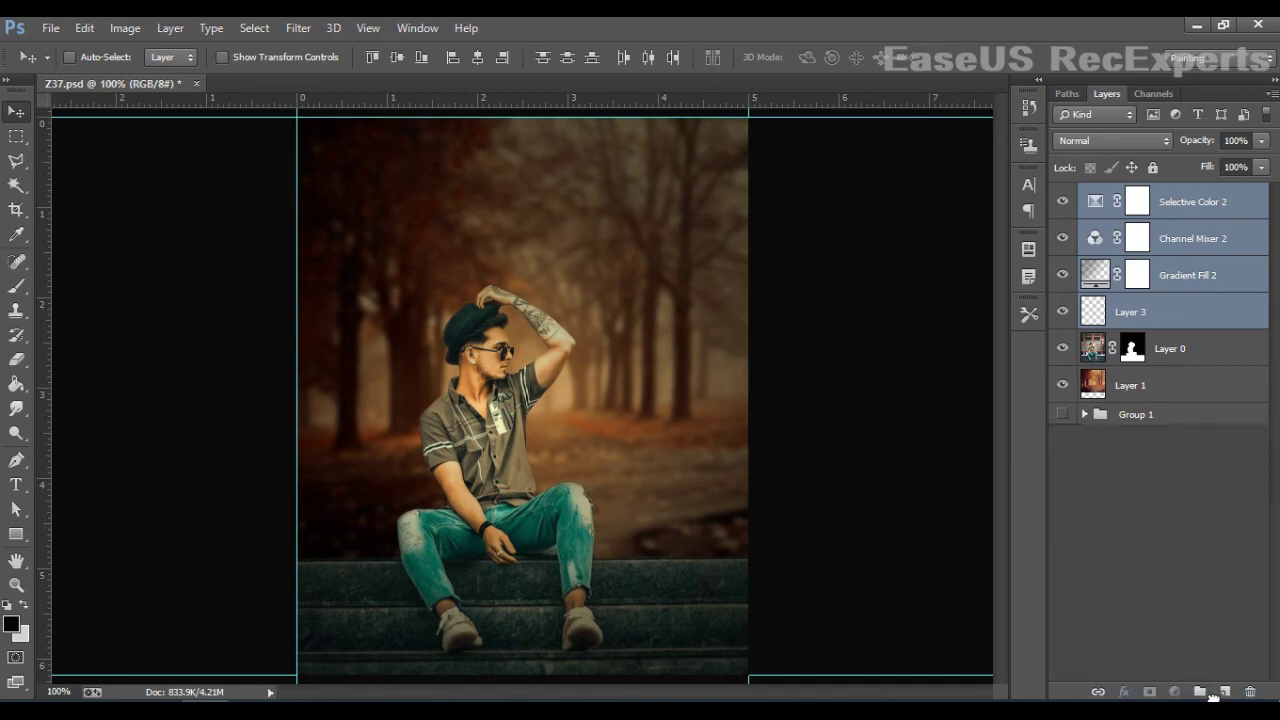
click(1063, 193)
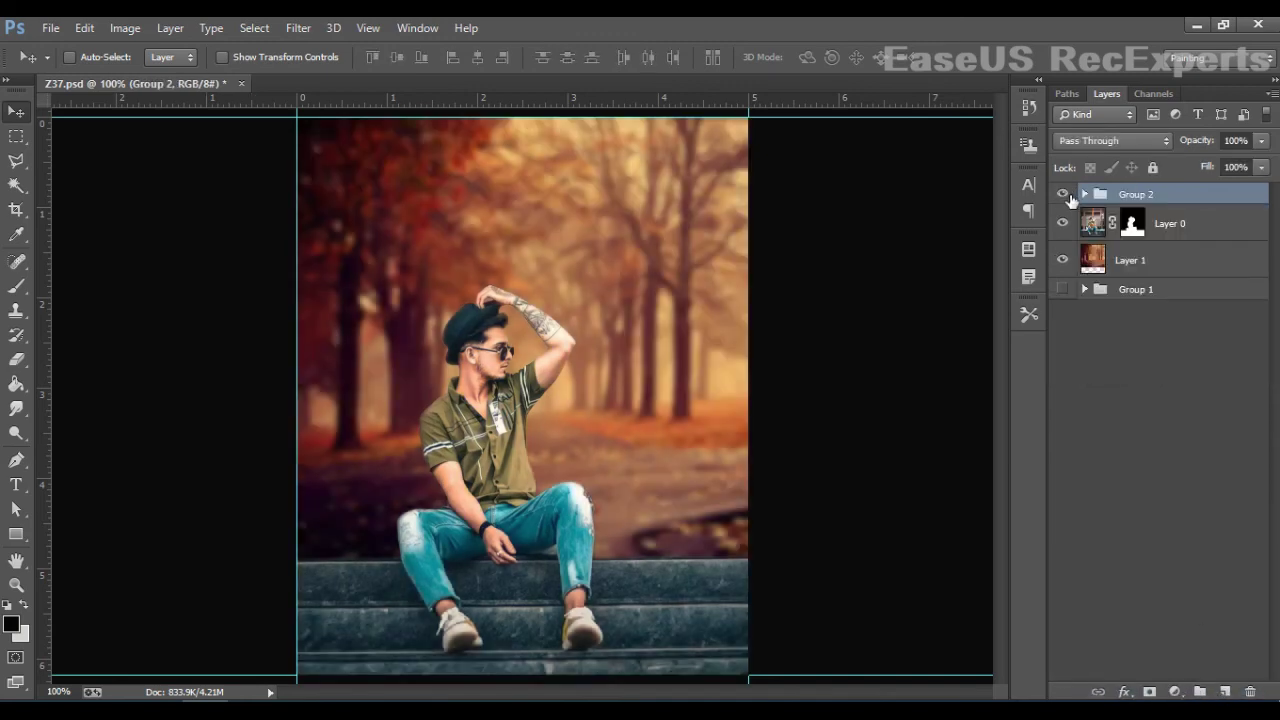
click(1063, 194)
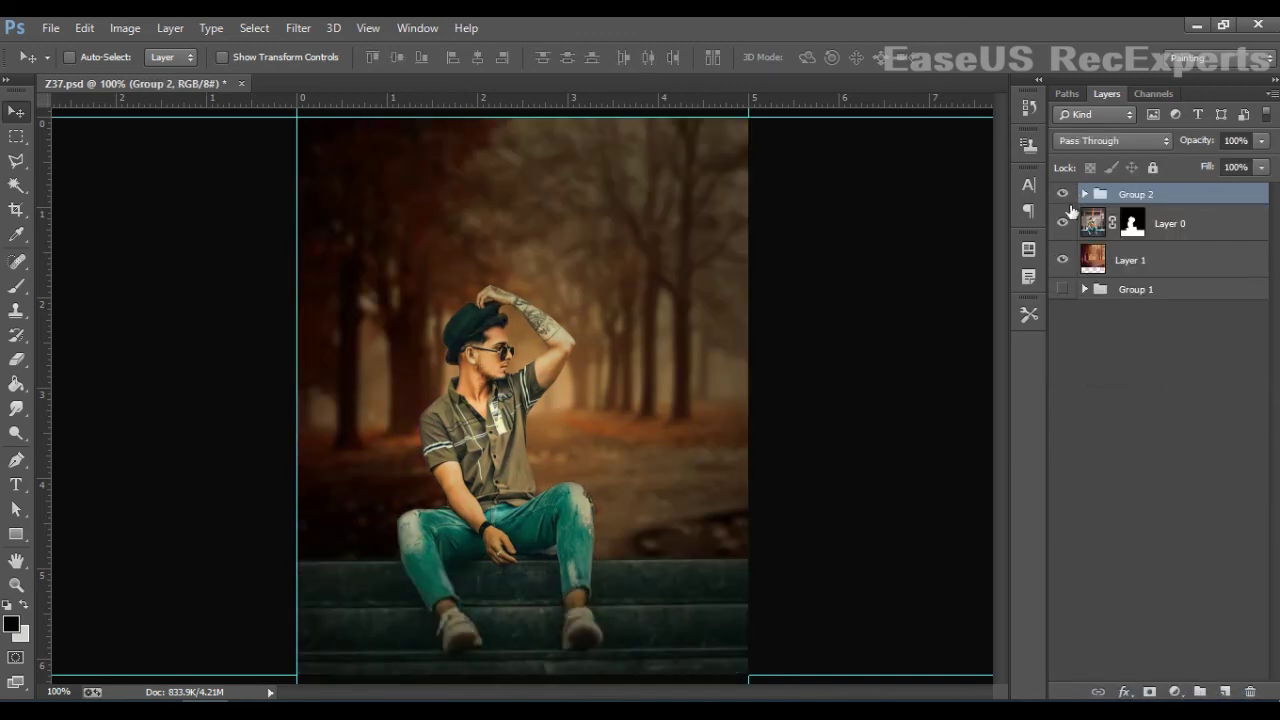
Add a layer mask to Group 2 and invert it to black, checking Layer 0 and Layer 1 underneath
click(1150, 692)
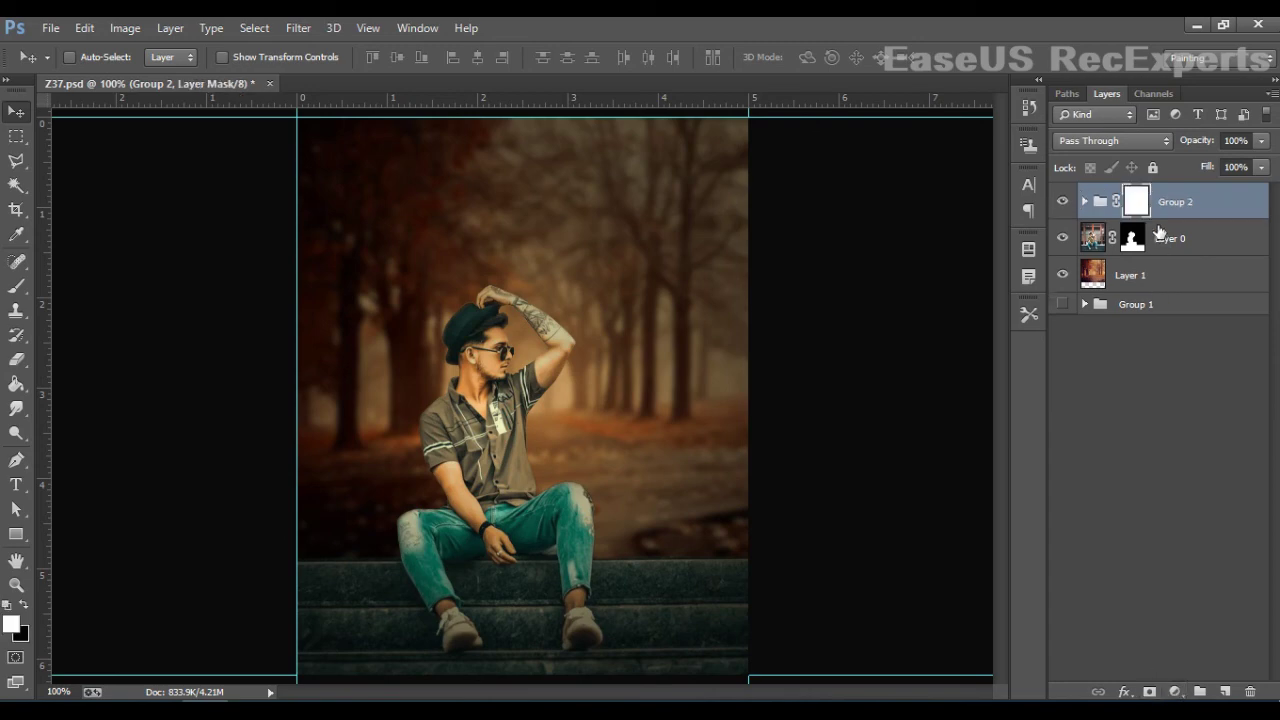
key(ctrl+i)
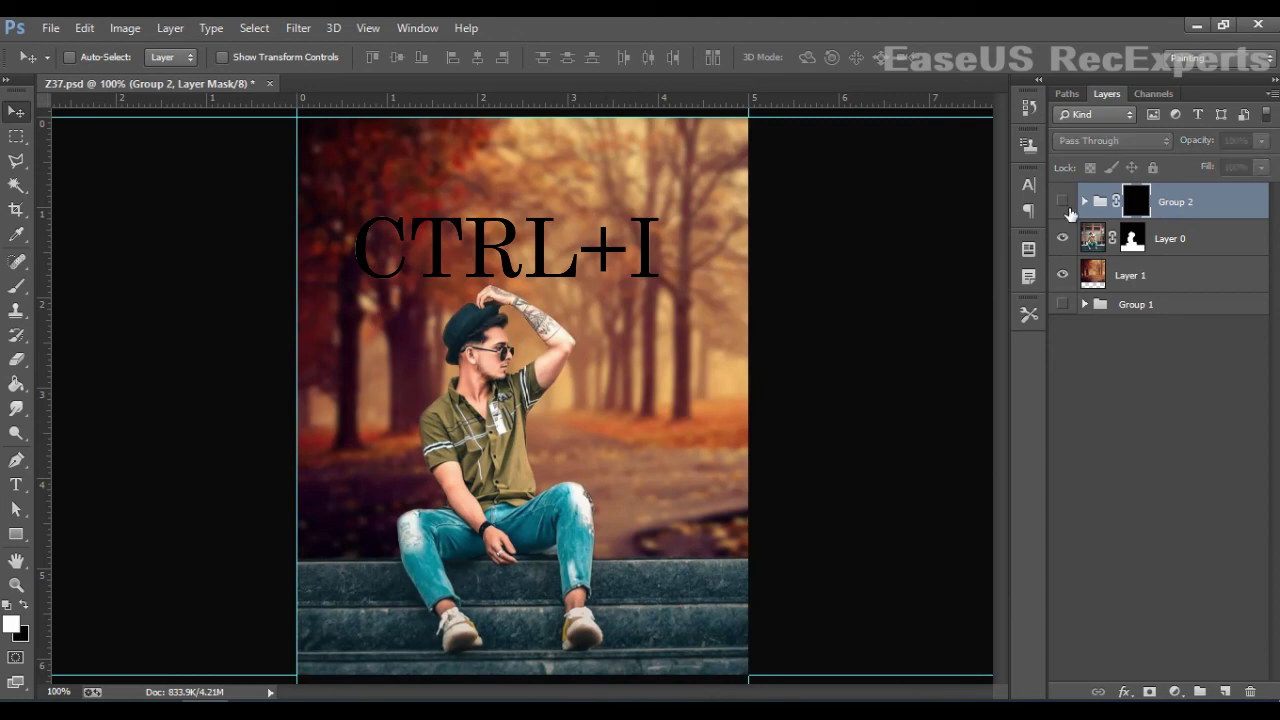
click(1066, 240)
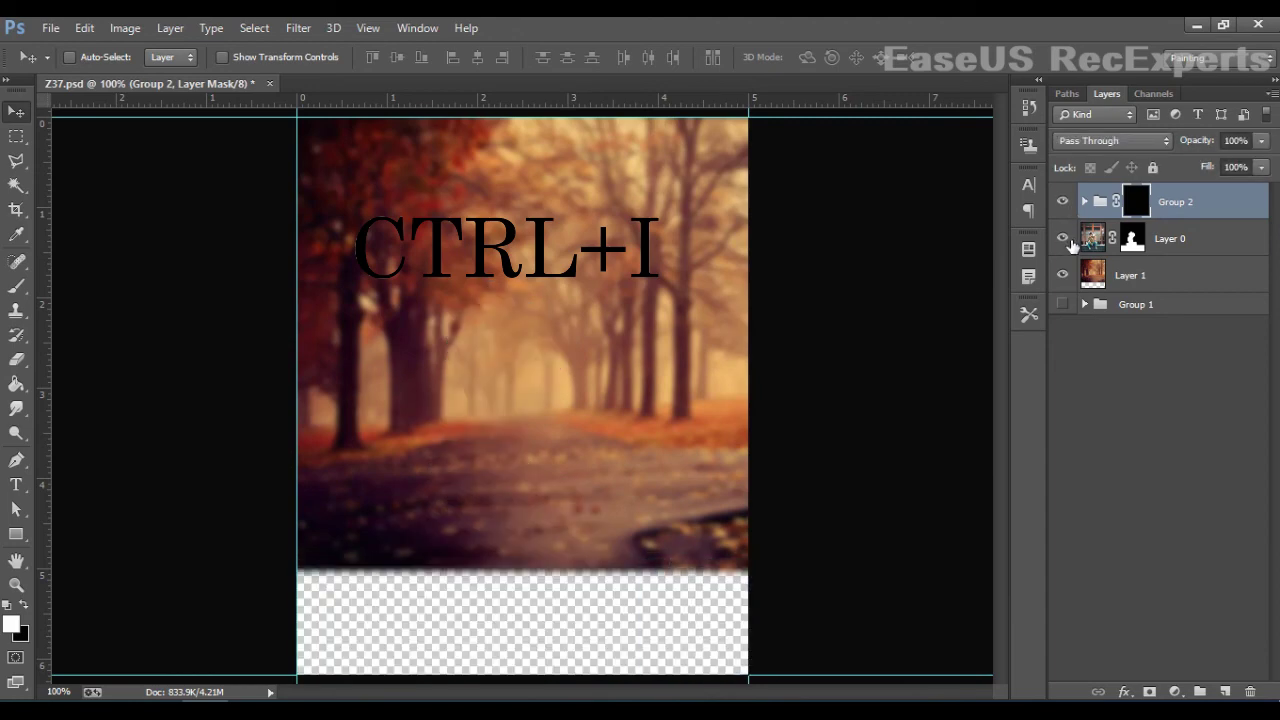
click(1066, 240)
click(1063, 274)
click(1063, 274)
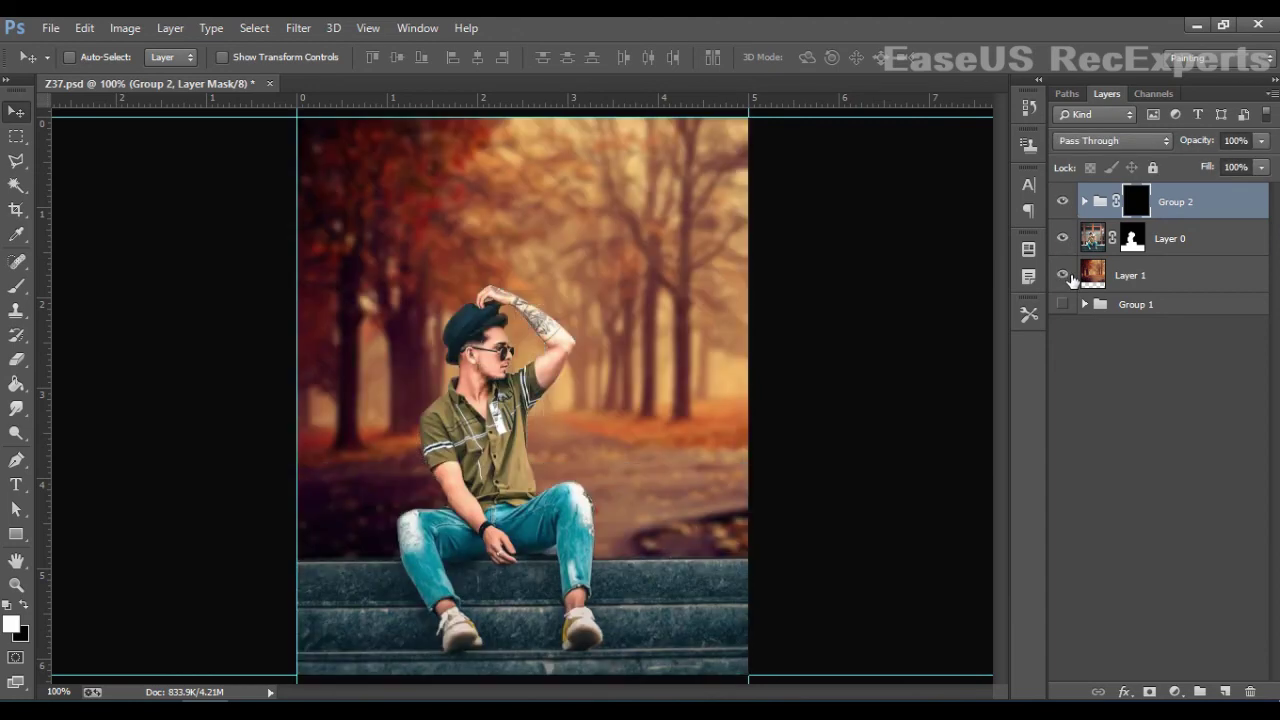
Try to paint on Group 2 itself with the soft 107 px brush at 100% opacity
click(1212, 201)
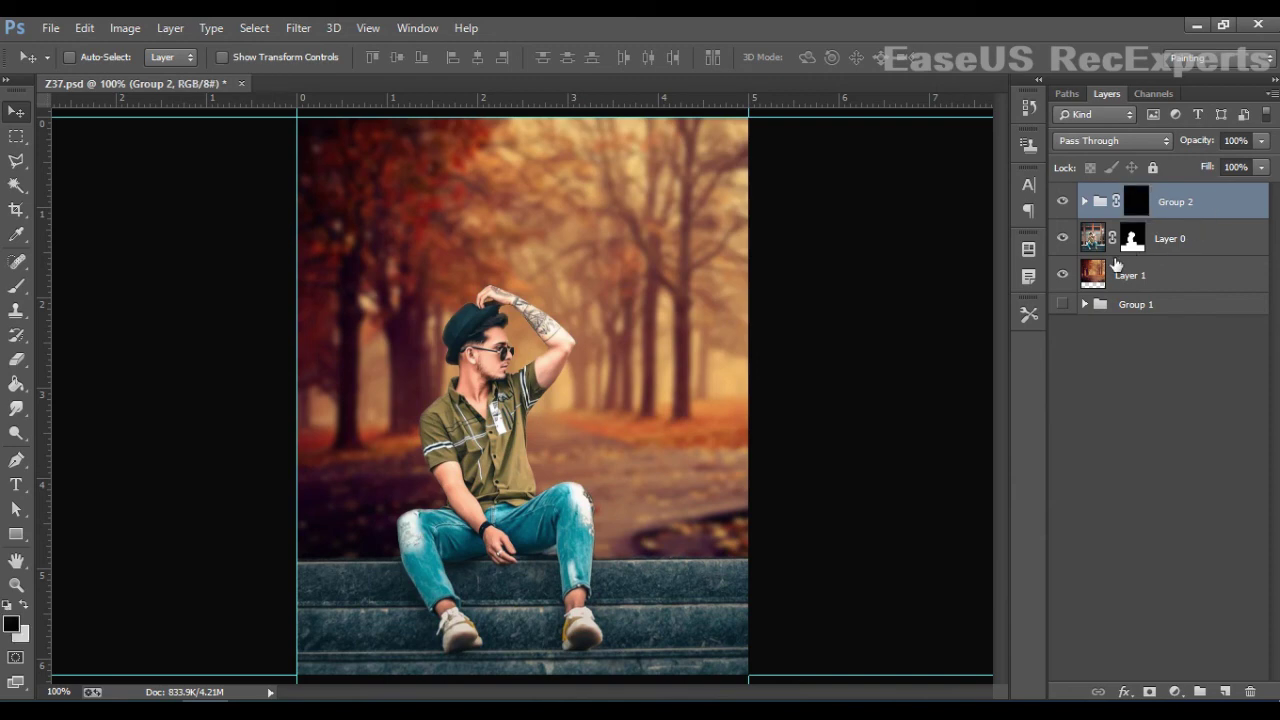
click(1063, 275)
click(16, 286)
click(392, 58)
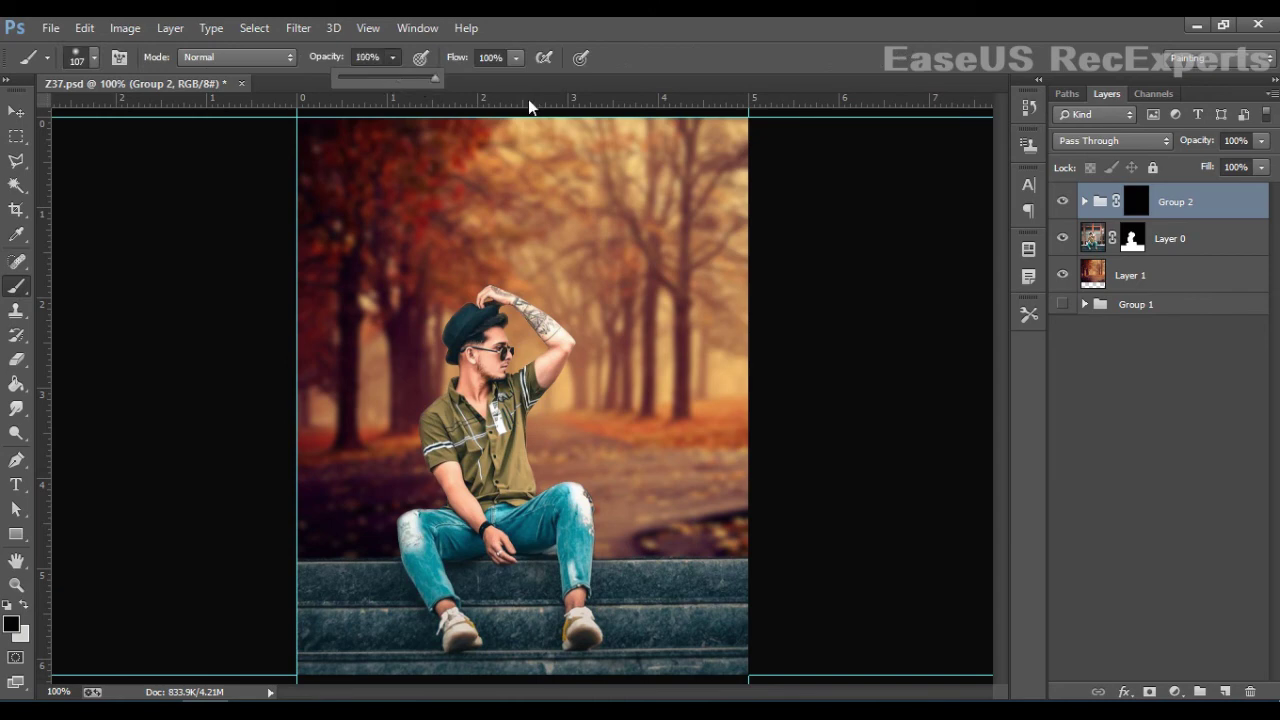
right_click(309, 197)
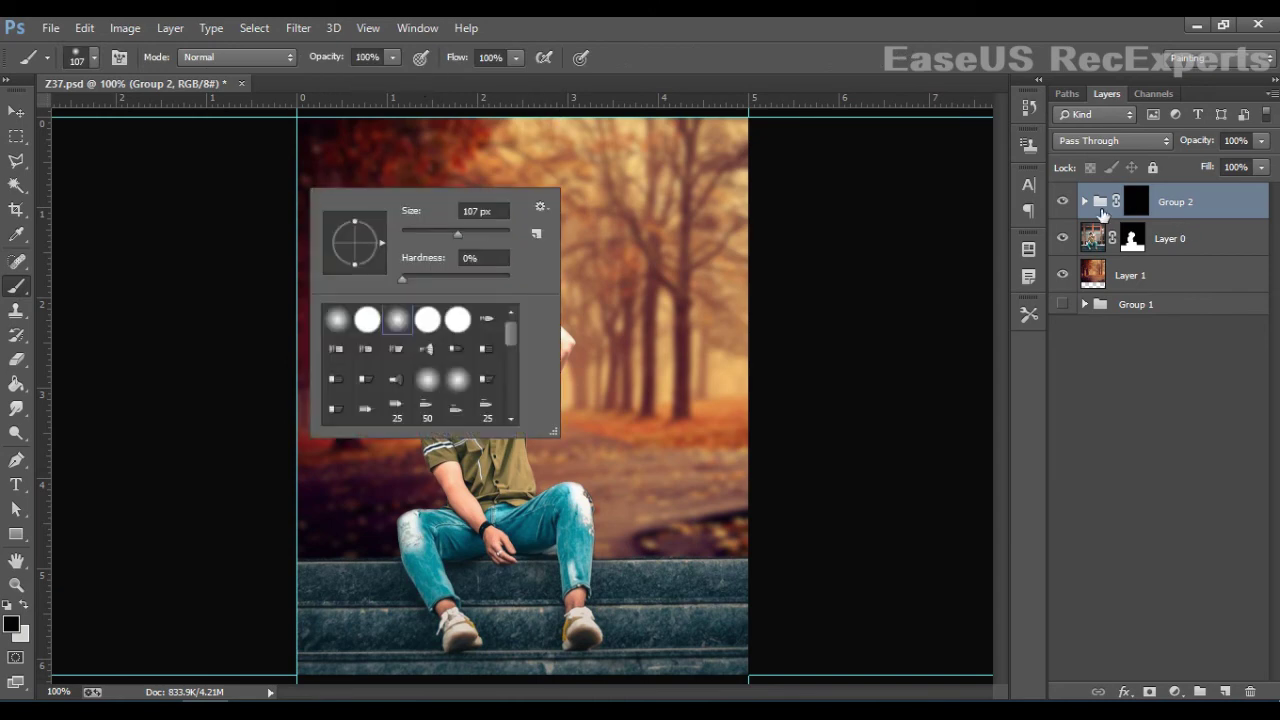
click(368, 186)
click(366, 186)
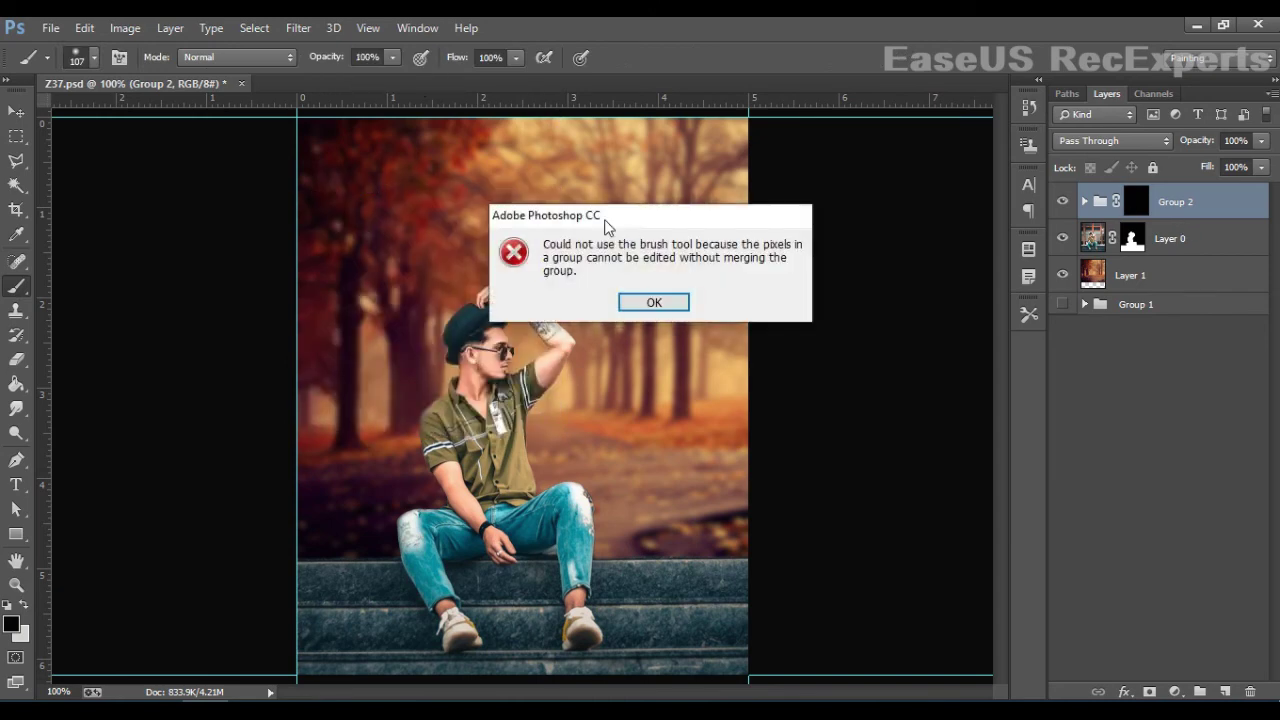
click(640, 301)
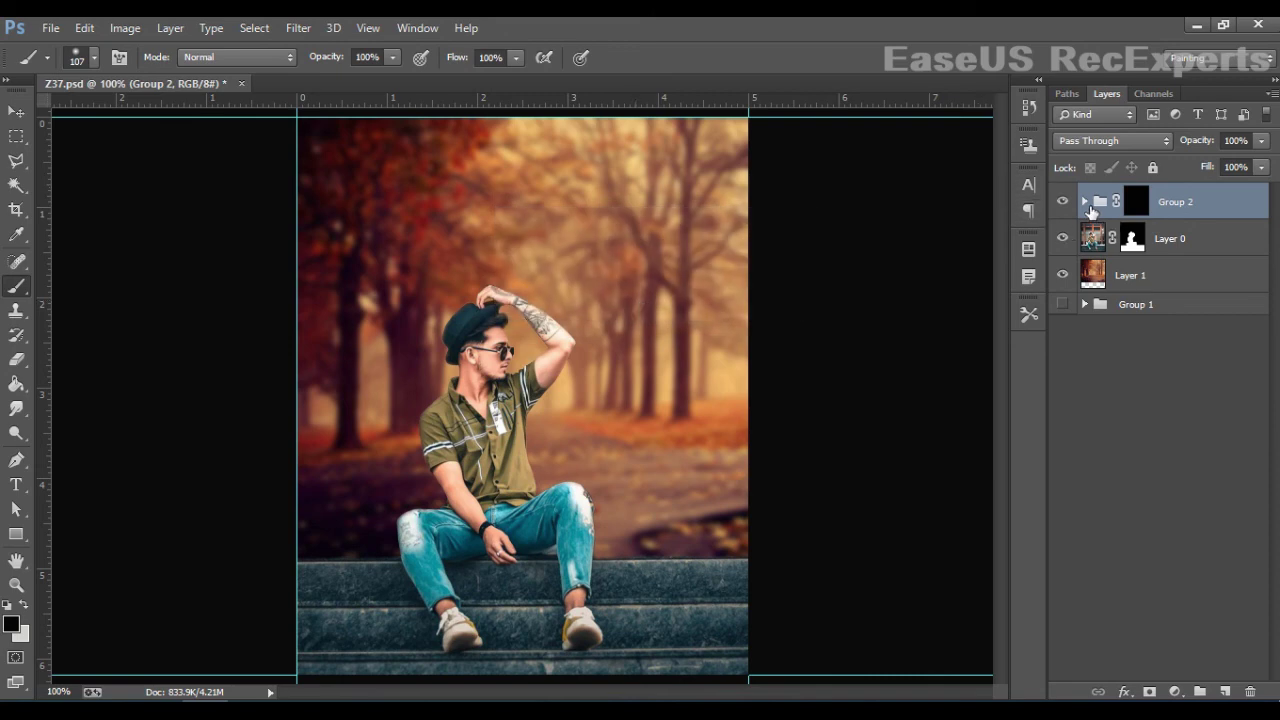
Check the contents of Group 2 and remove the group's black layer mask
click(1085, 202)
click(1085, 202)
click(1170, 276)
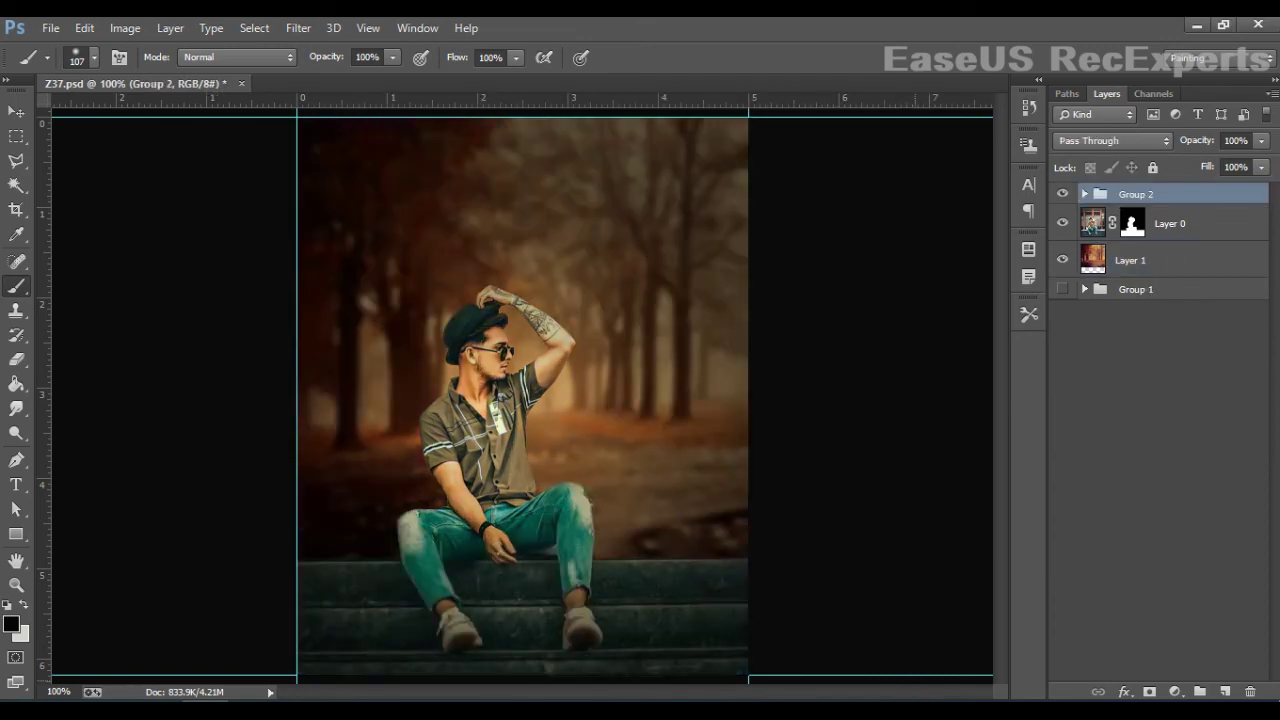
Move Layer 1, the autumn park background, above Layer 0 and into Group 2
key(v)
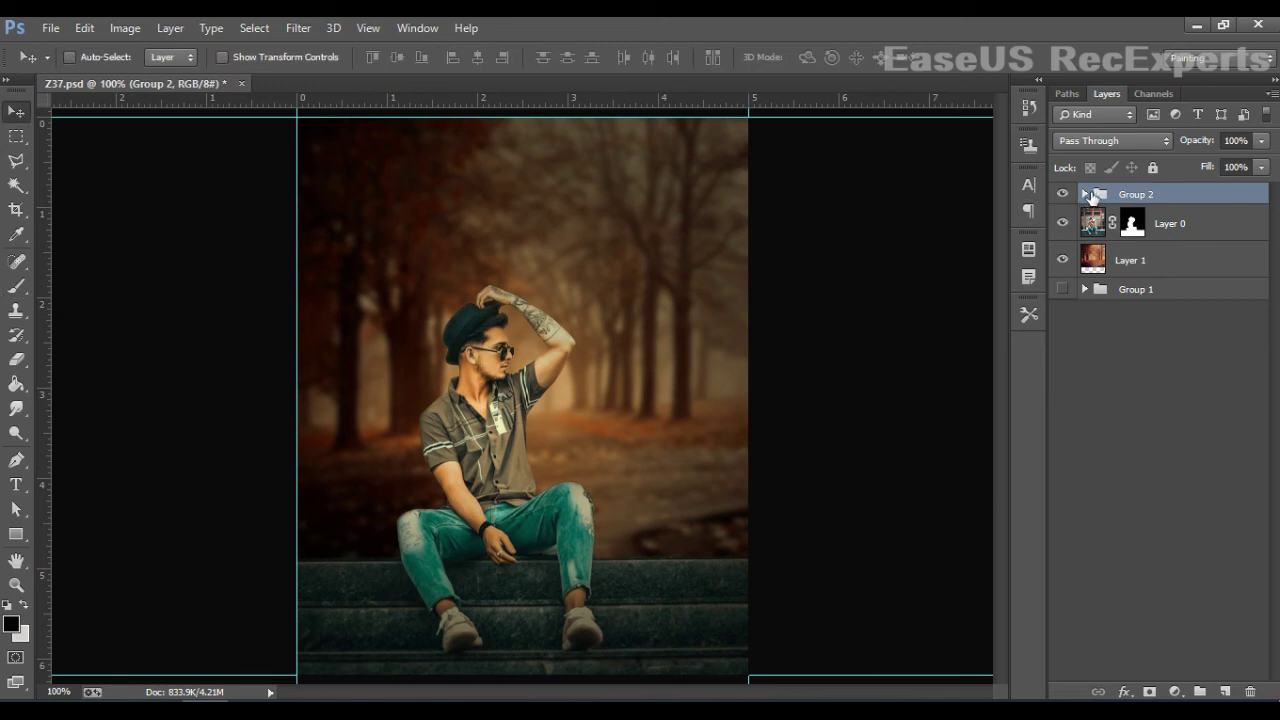
click(1085, 194)
drag(1155, 411, 1150, 370)
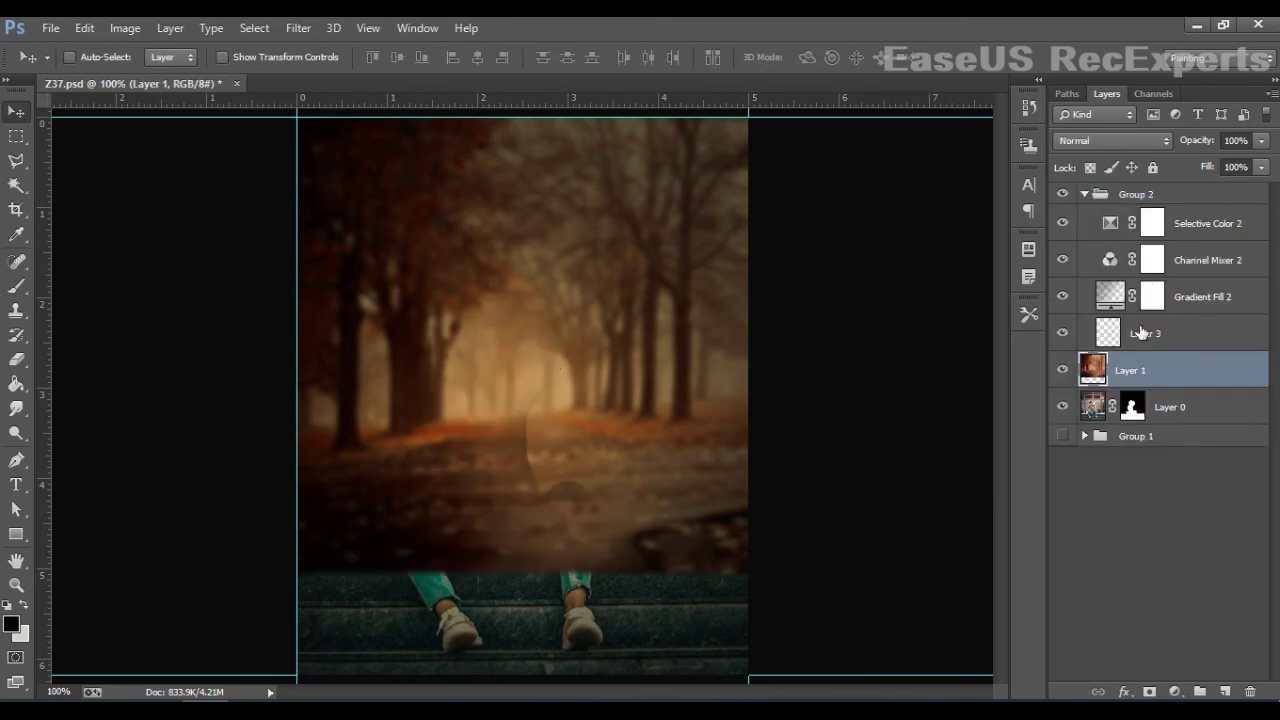
click(1086, 195)
click(1075, 196)
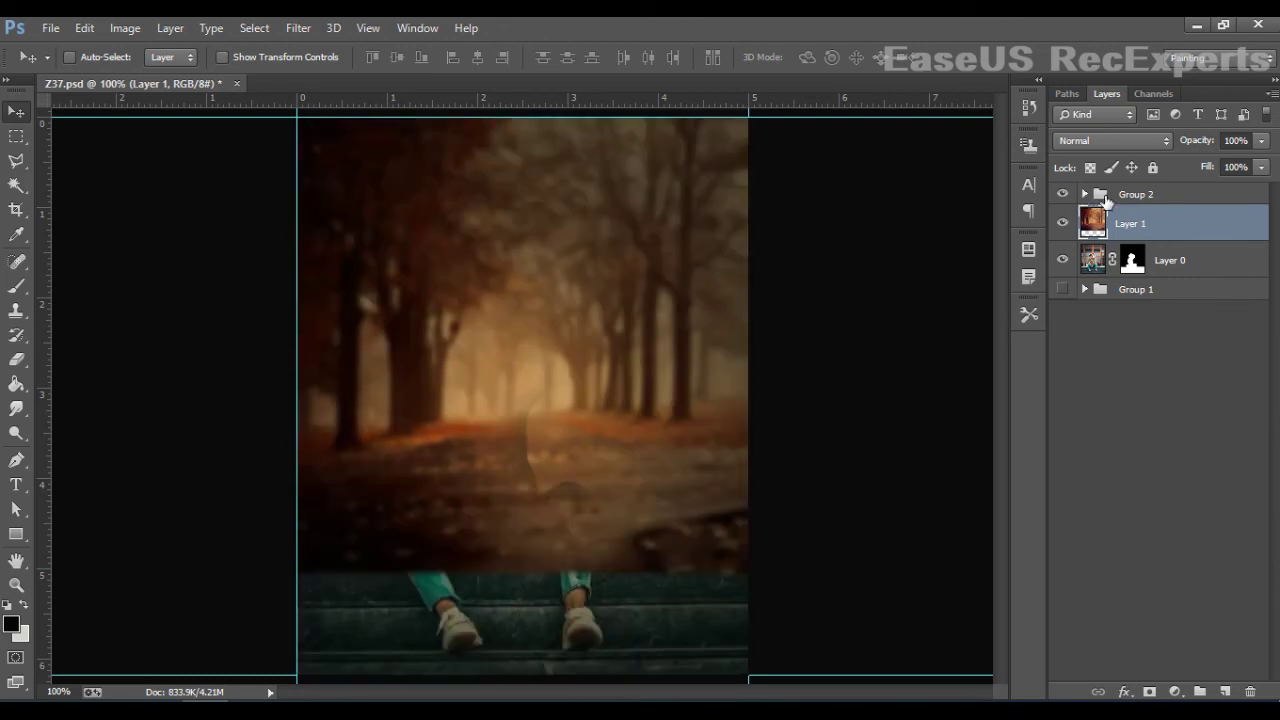
drag(1135, 222, 1130, 197)
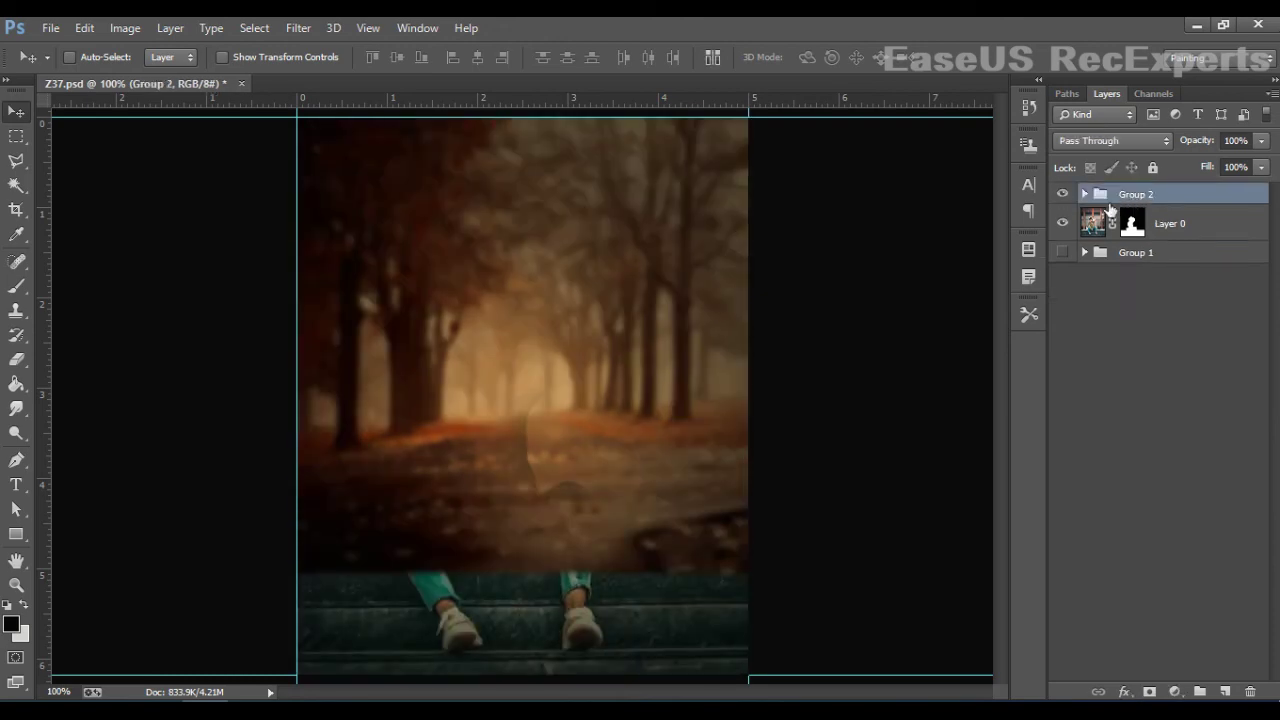
Move Layer 0, the man and stairs, above Group 2 and compare the image with and without the group
click(1066, 195)
click(1071, 200)
click(1071, 200)
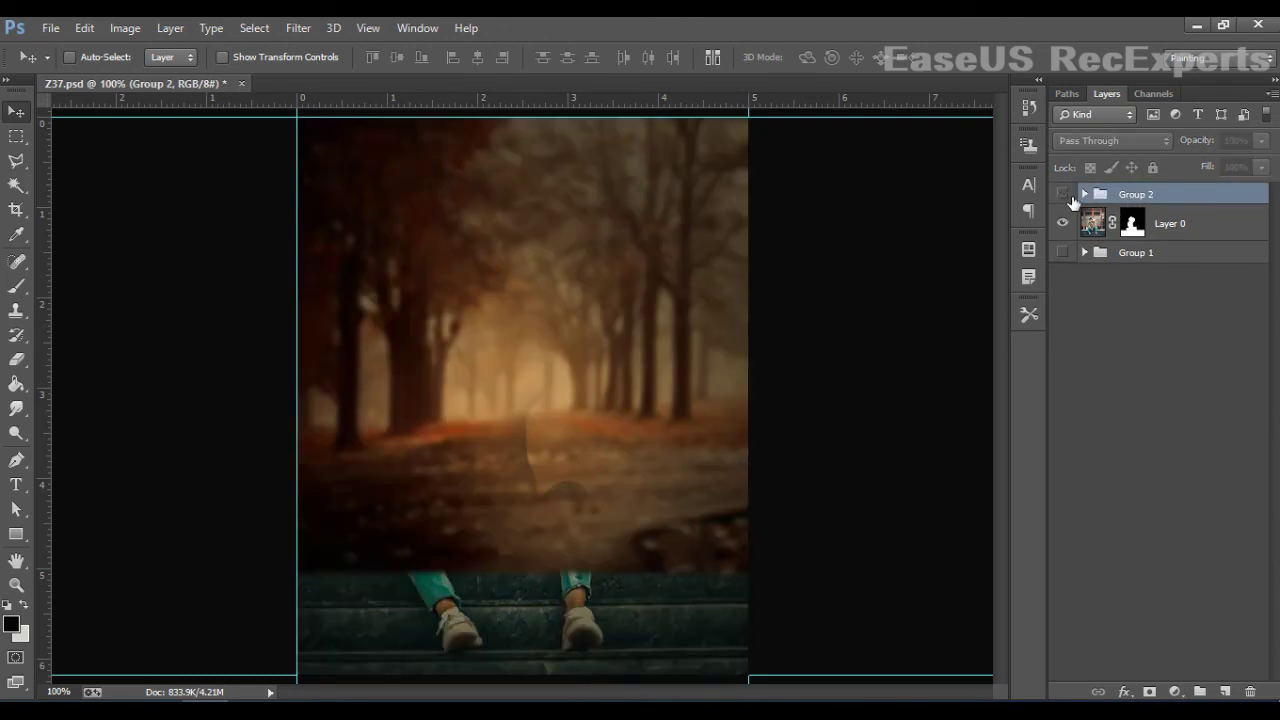
click(1071, 200)
click(1071, 200)
drag(1183, 223, 1178, 195)
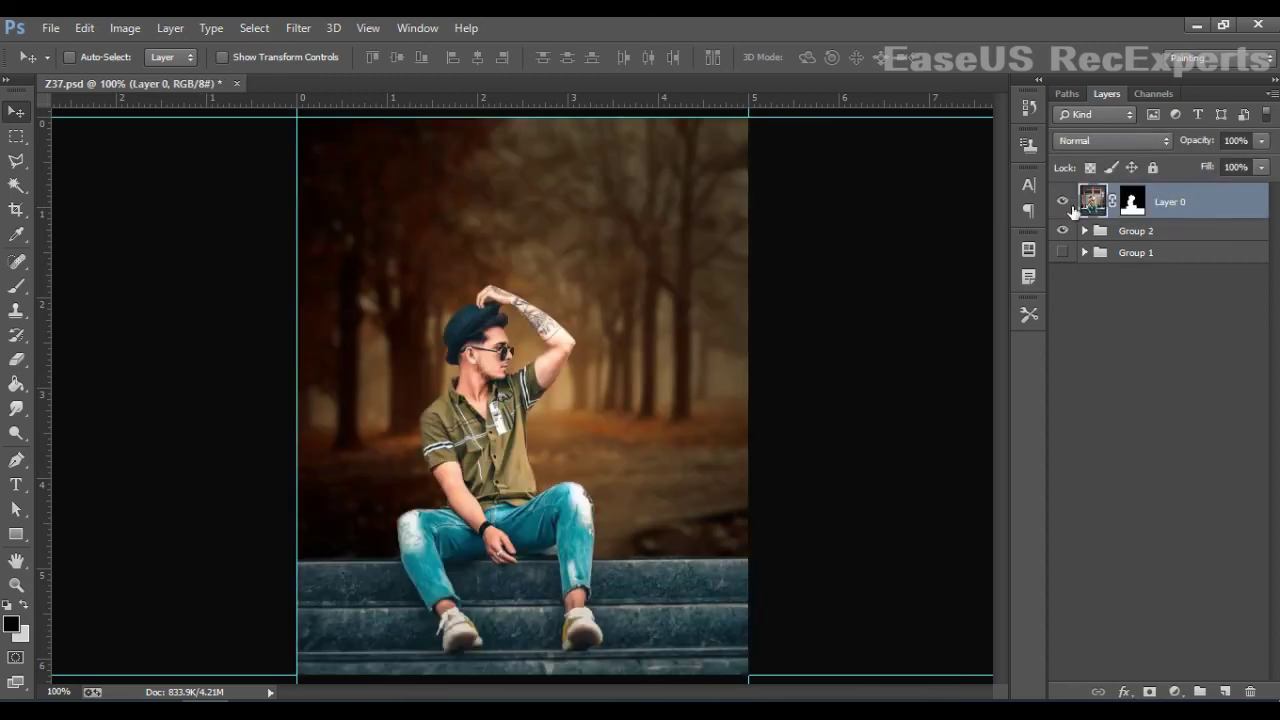
click(1064, 229)
click(1064, 229)
Add a layer mask to Group 2 and invert it to black
click(1123, 240)
click(1149, 691)
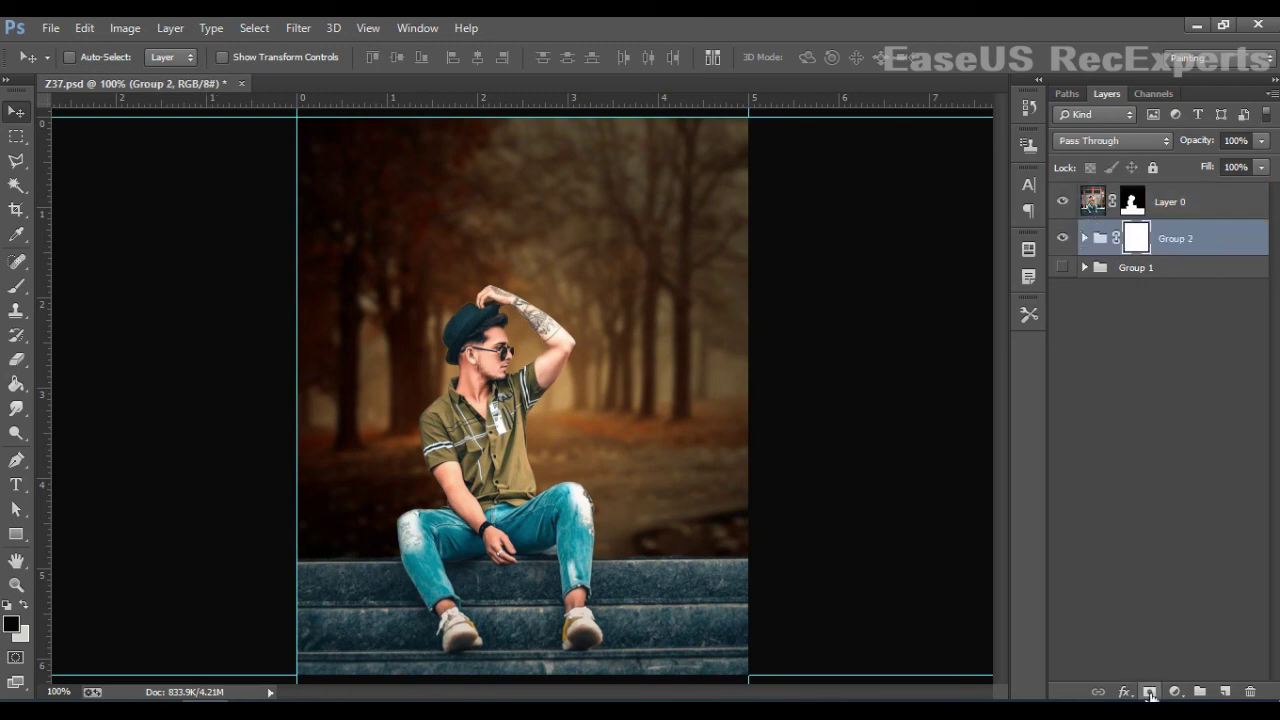
key(ctrl+i)
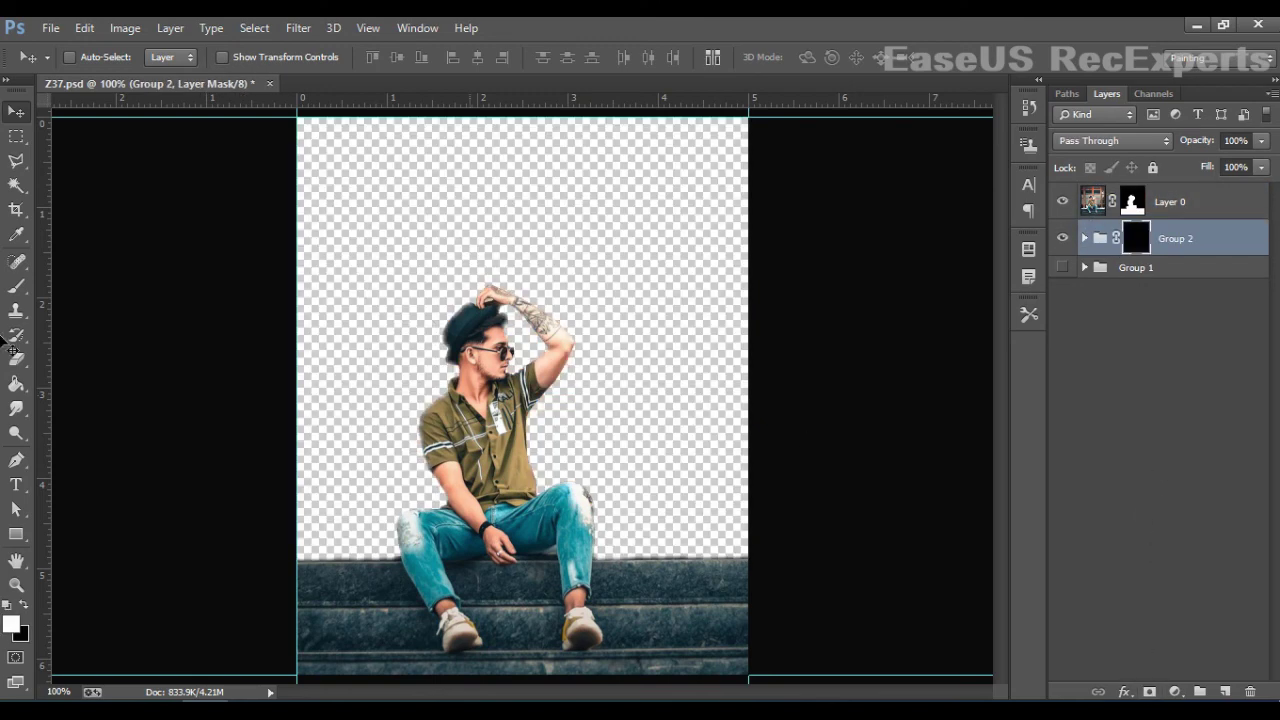
Paint Group 2's layer mask white across the park background and stairs with the soft 107 px brush at 100% opacity
click(17, 287)
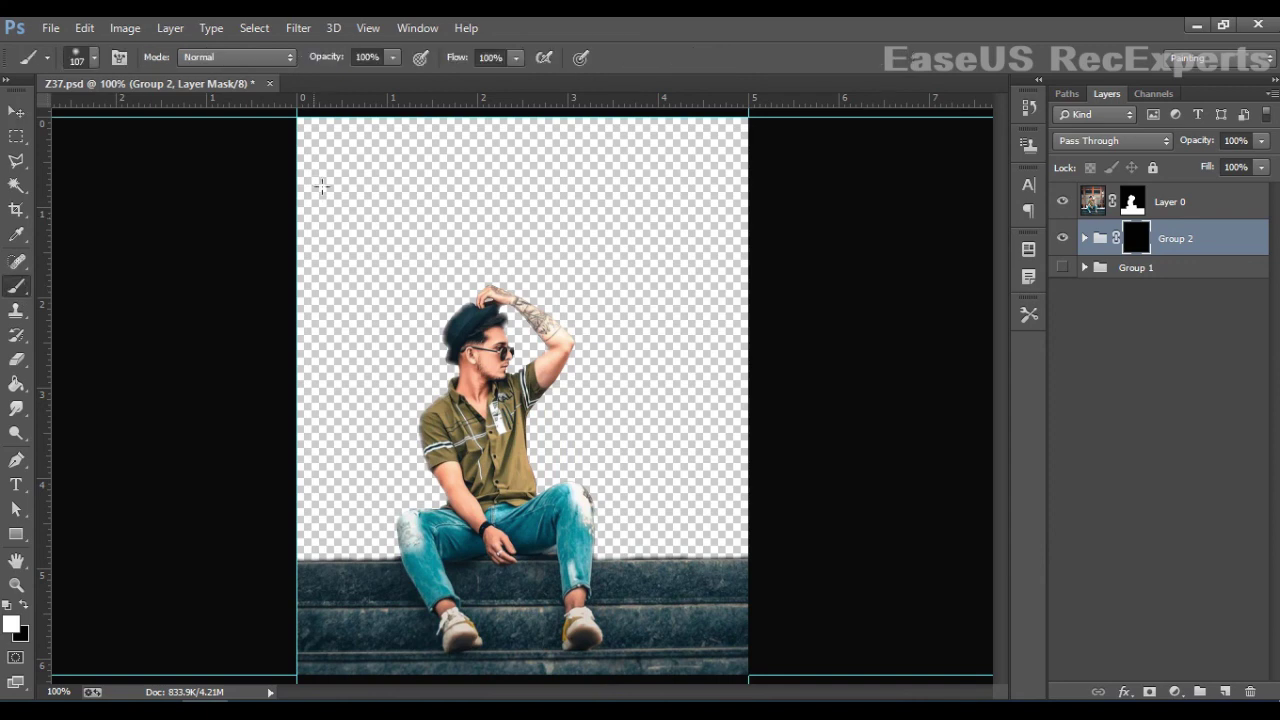
mouse_move(322, 186)
mouse_down()
mouse_move(435, 149)
mouse_move(332, 143)
mouse_move(756, 97)
mouse_move(487, 126)
mouse_move(719, 149)
mouse_move(518, 169)
mouse_move(795, 155)
mouse_move(277, 200)
mouse_move(398, 176)
mouse_move(344, 217)
mouse_move(412, 209)
mouse_move(319, 263)
mouse_move(352, 236)
mouse_move(263, 335)
mouse_move(313, 511)
mouse_move(313, 243)
mouse_move(337, 522)
mouse_move(360, 571)
mouse_move(352, 441)
mouse_move(301, 548)
mouse_move(698, 584)
mouse_move(468, 577)
mouse_move(948, 549)
mouse_move(528, 543)
mouse_move(794, 527)
mouse_move(343, 510)
mouse_move(740, 488)
mouse_move(370, 449)
mouse_move(784, 392)
mouse_move(732, 535)
mouse_move(693, 258)
mouse_move(781, 515)
mouse_move(749, 243)
mouse_move(769, 490)
mouse_move(739, 297)
mouse_move(651, 165)
mouse_move(665, 350)
mouse_move(740, 318)
mouse_move(735, 161)
mouse_move(630, 149)
mouse_move(639, 566)
mouse_move(546, 503)
mouse_move(506, 265)
mouse_move(430, 399)
mouse_move(381, 215)
mouse_move(371, 442)
mouse_move(381, 292)
mouse_move(576, 354)
mouse_move(583, 438)
mouse_move(288, 284)
mouse_up()
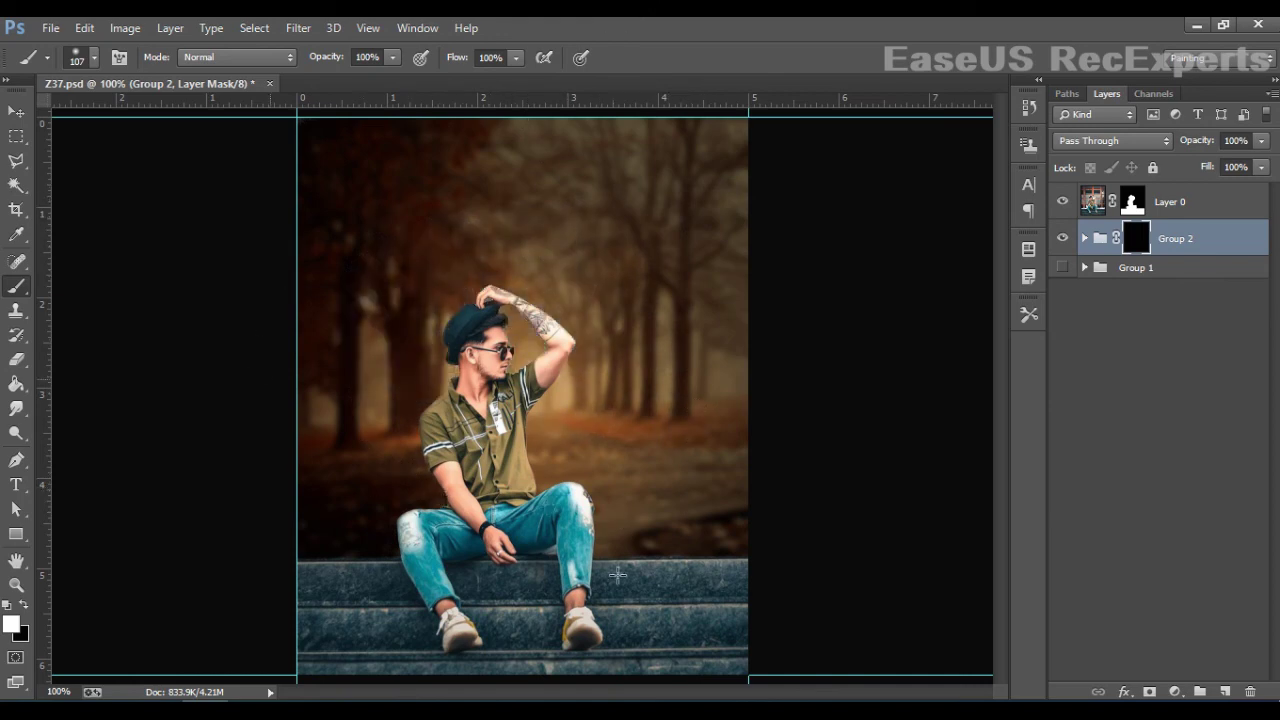
drag(164, 467, 906, 606)
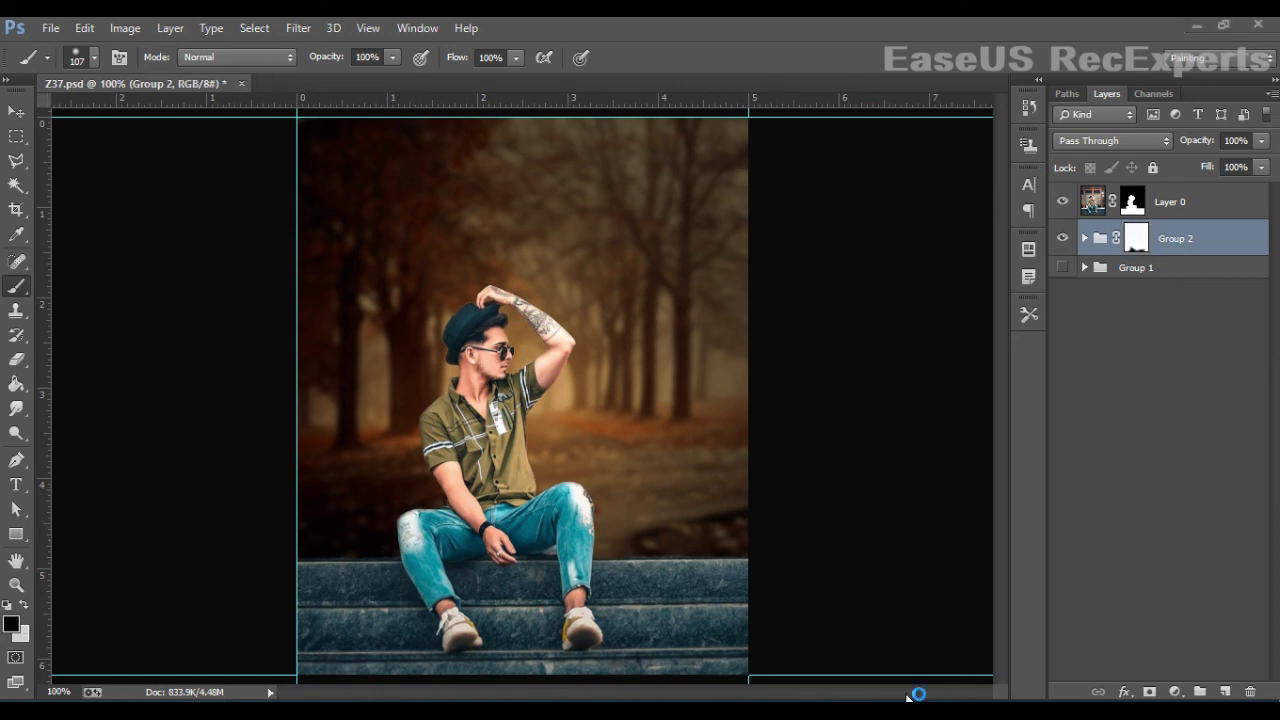
click(704, 582)
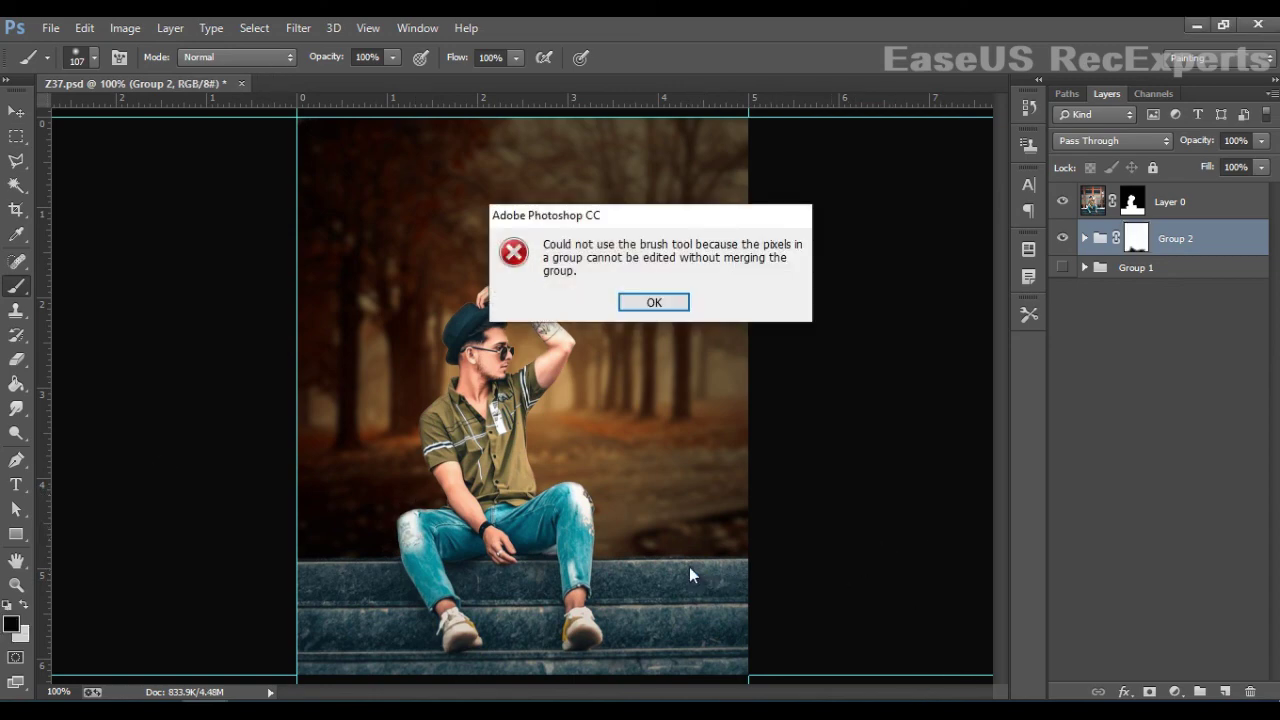
click(655, 317)
click(1138, 238)
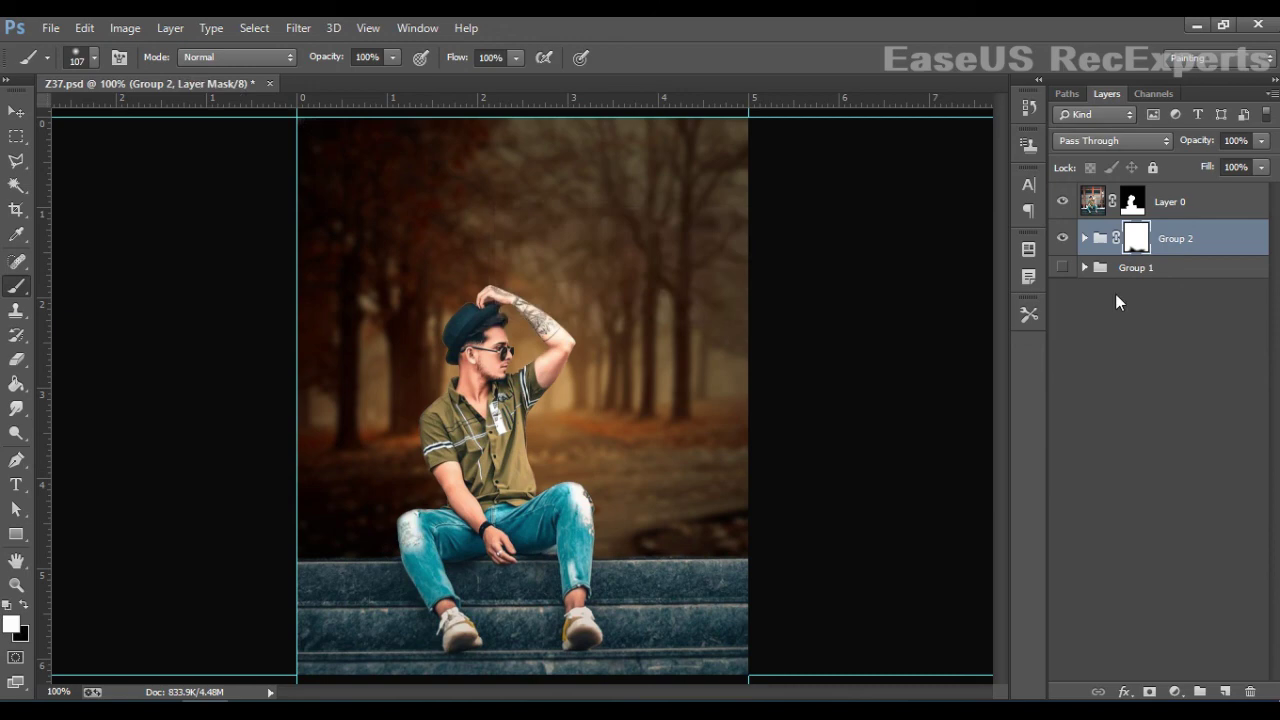
Compare the composite with and without Group 2 and check the whole image at smaller zoom levels
click(16, 111)
click(1063, 239)
click(1063, 239)
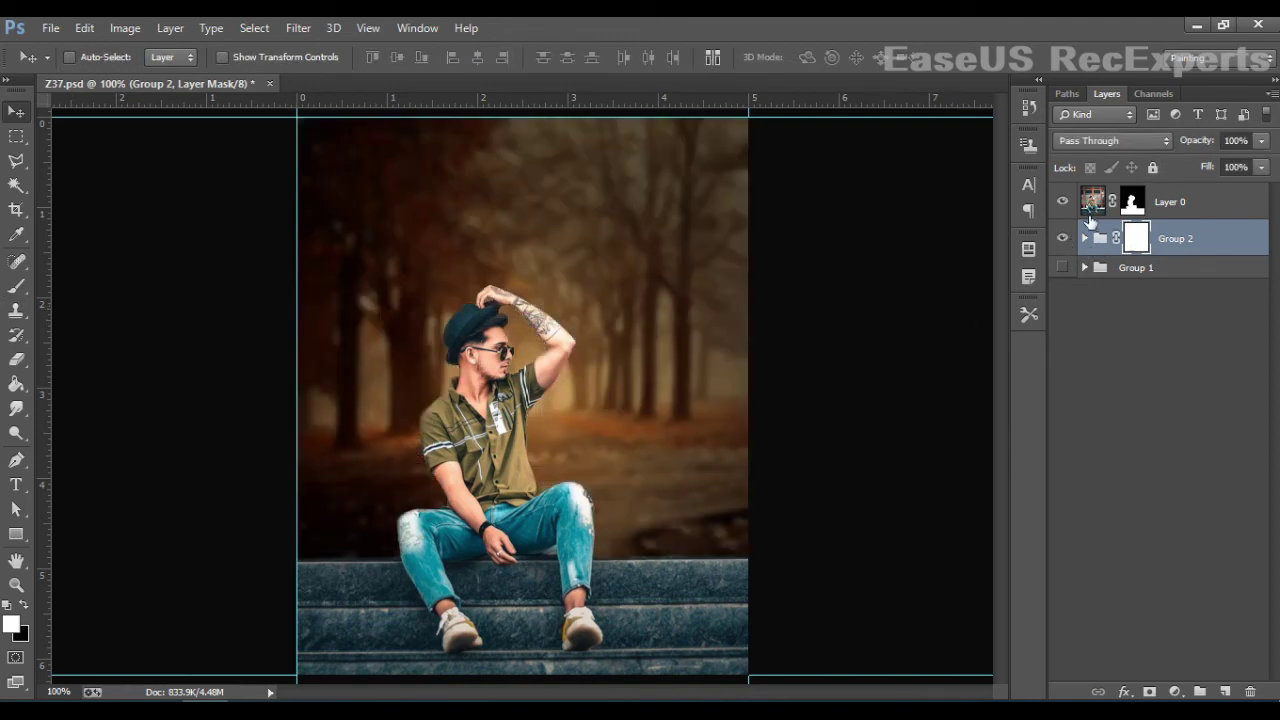
click(1068, 241)
click(1068, 241)
key(ctrl+minus)
key(ctrl+minus)
key(ctrl+minus)
key(ctrl+minus)
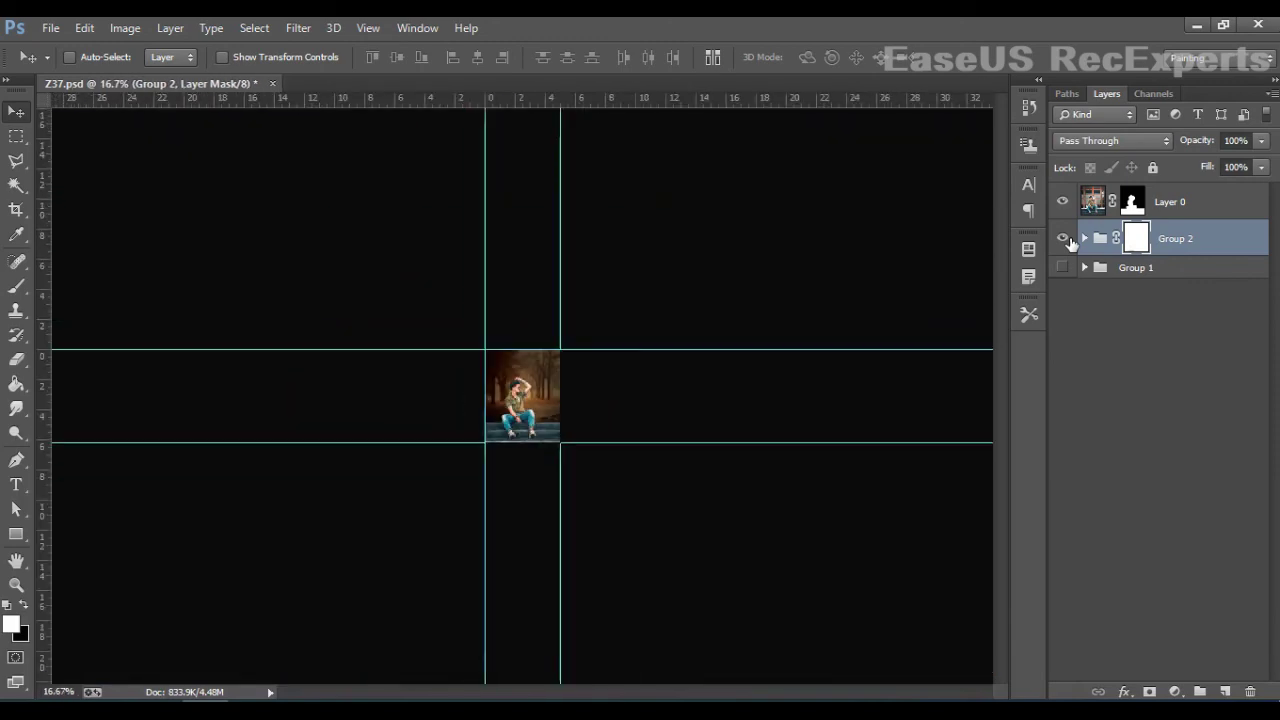
key(ctrl+plus)
key(ctrl+plus)
key(ctrl+plus)
key(ctrl+plus)
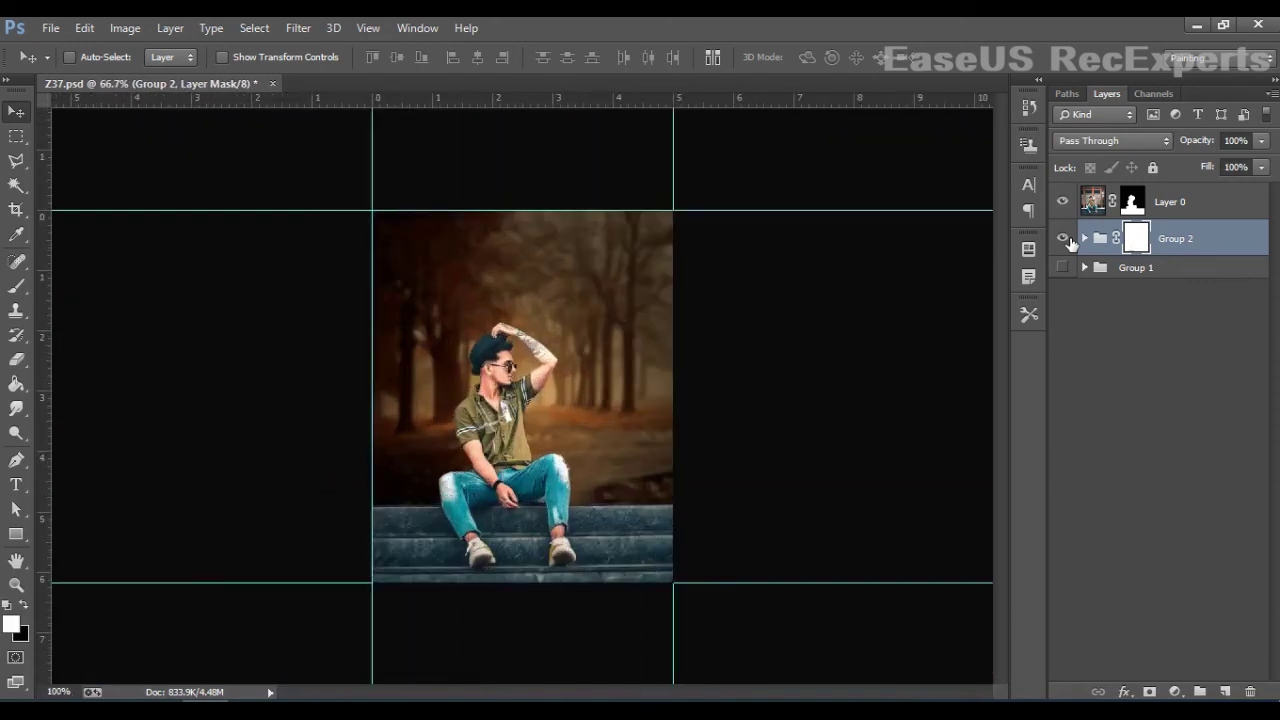
key(ctrl+minus)
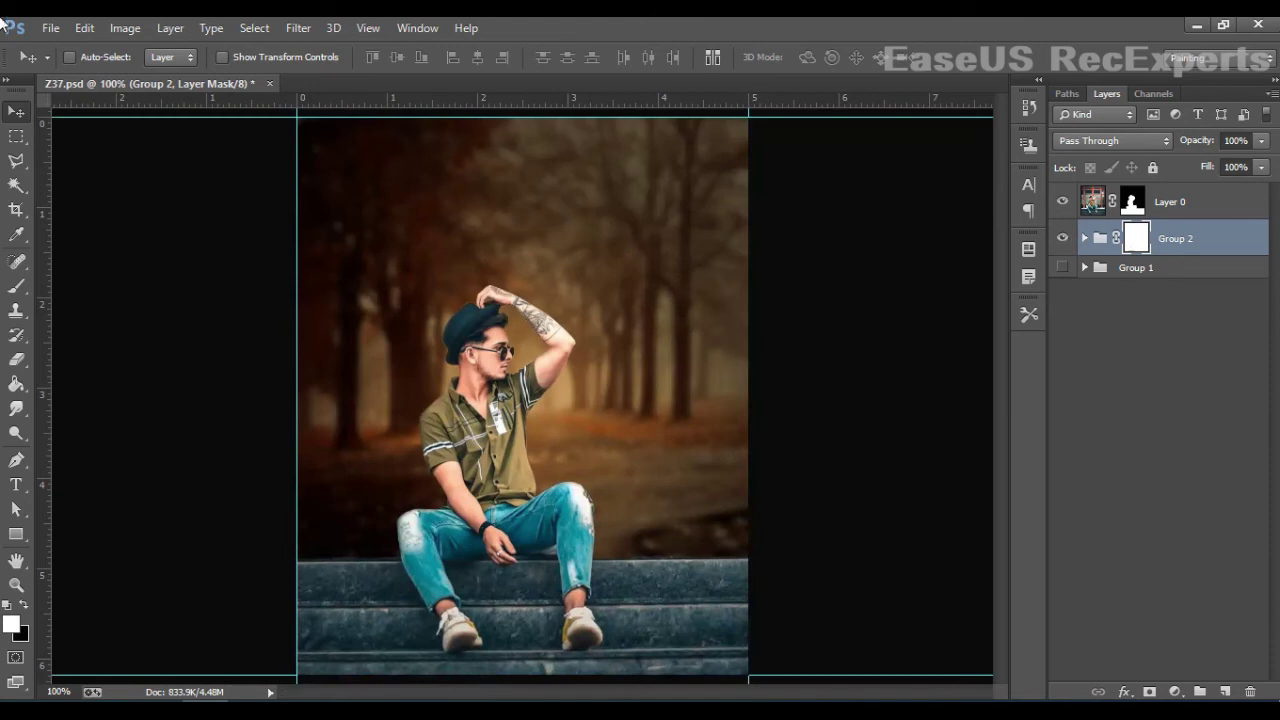
Save the finished composite
click(50, 27)
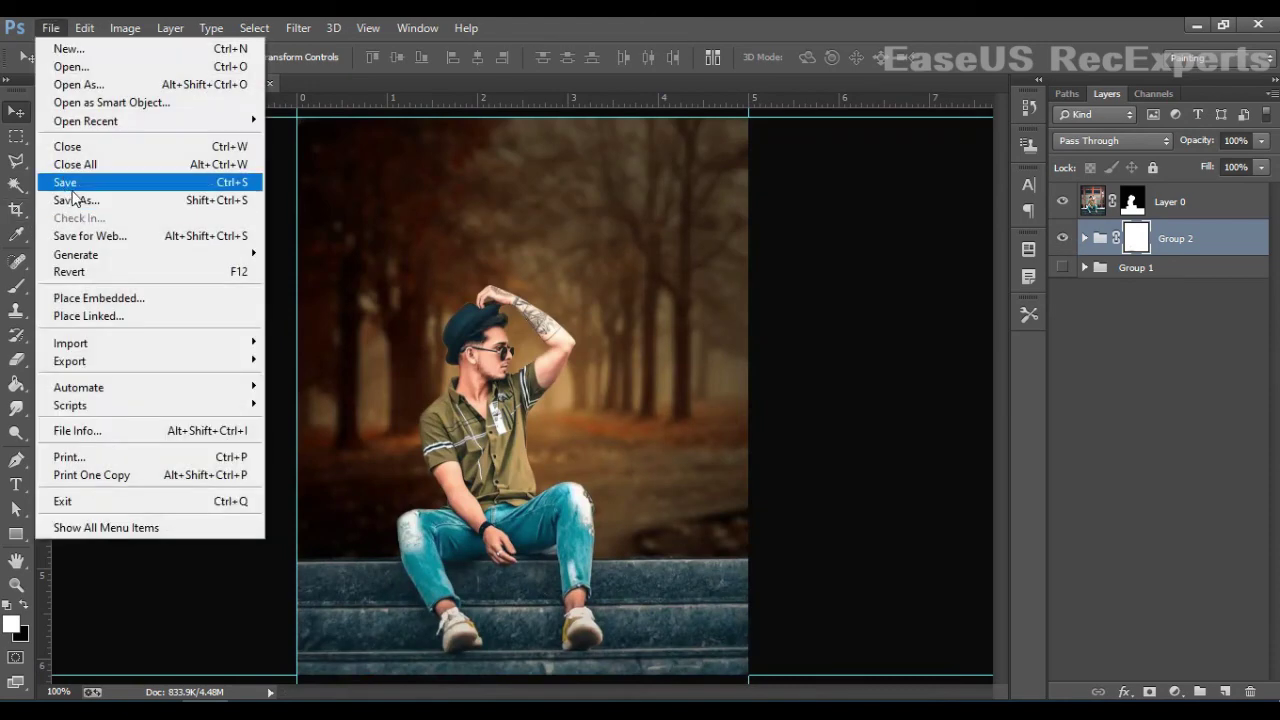